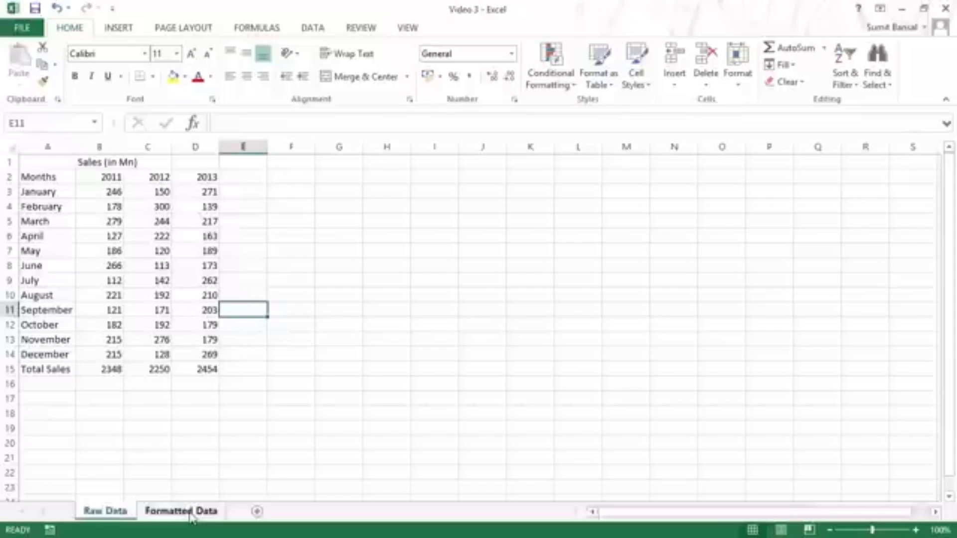
Compare the Raw Data sheet with the Formatted Data sheet, including the formatted Total Sales row, and return to Raw Data.
left_click(191, 513)
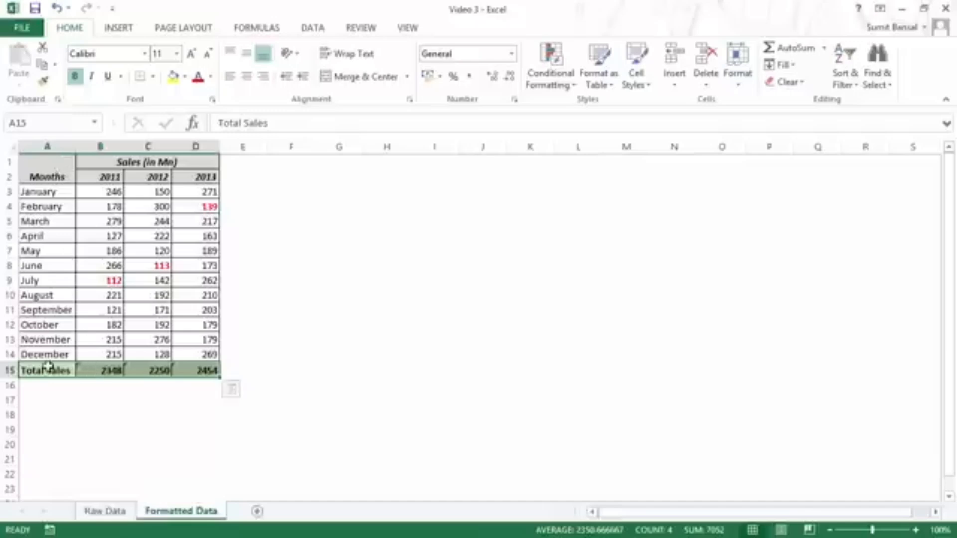
left_click_drag(43, 370, 194, 374)
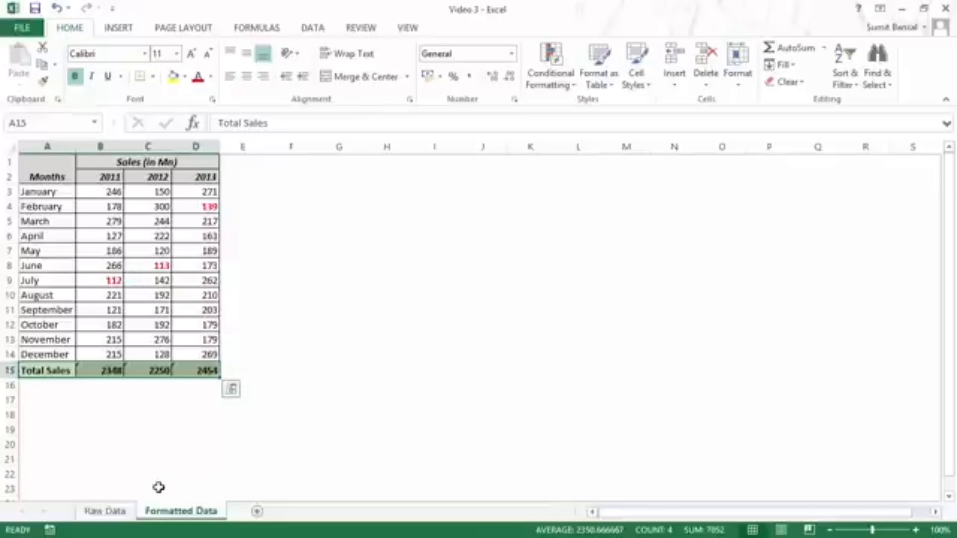
left_click(105, 511)
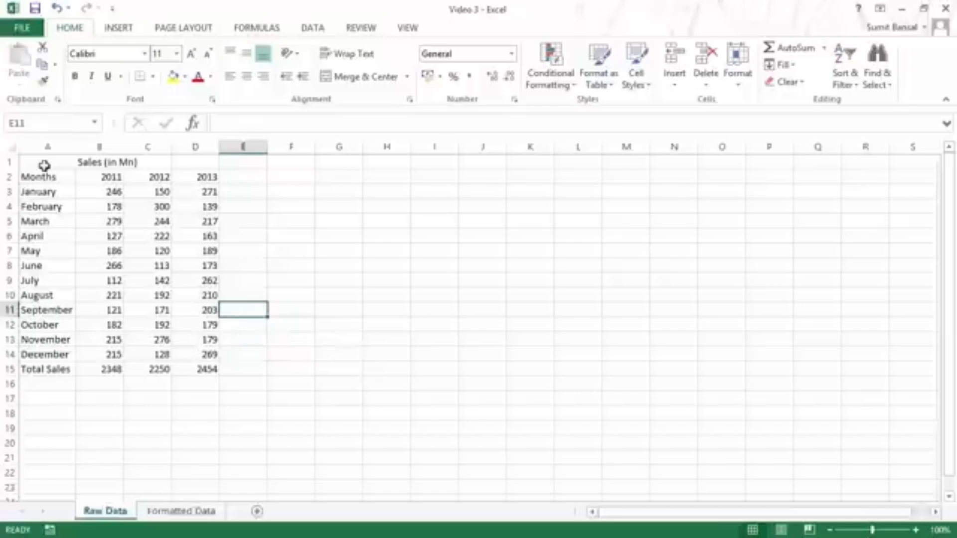
left_click(185, 512)
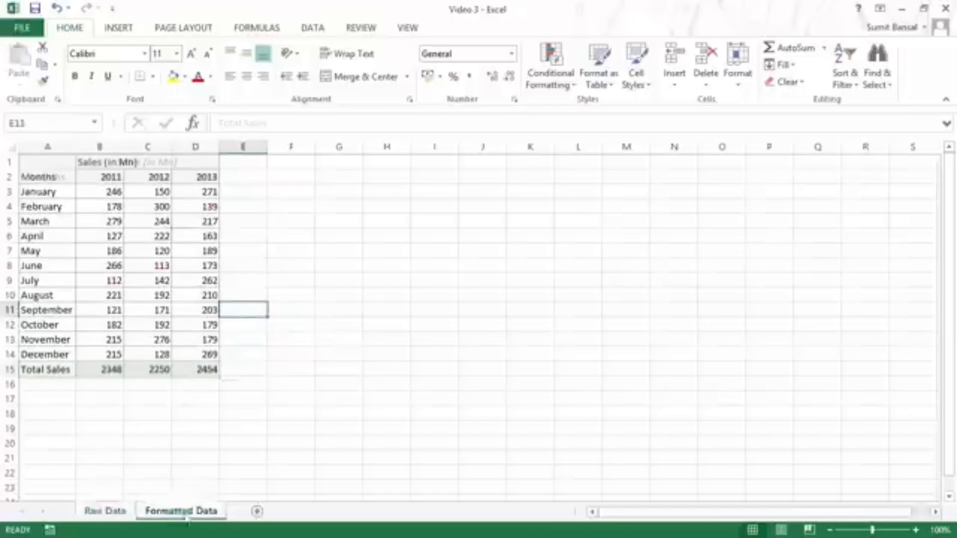
left_click(106, 512)
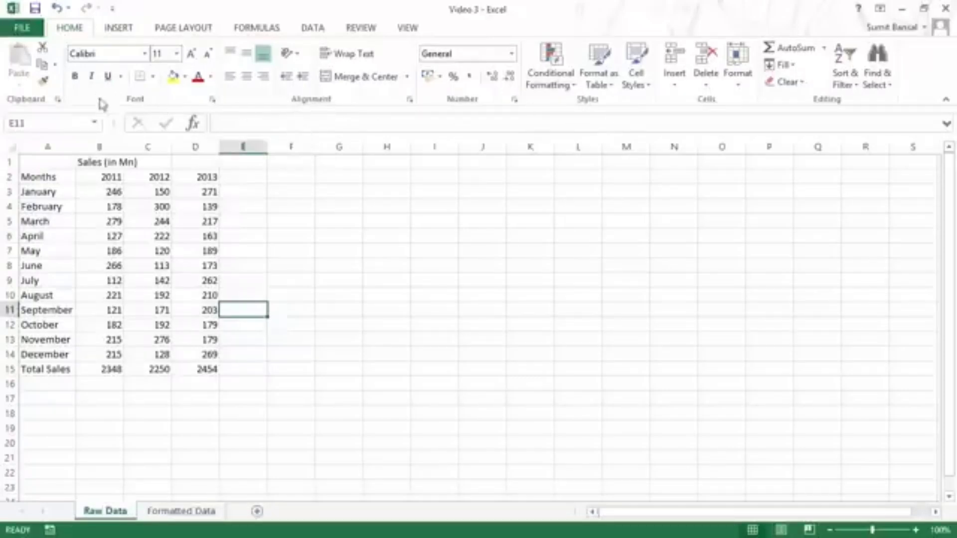
Preview the available fonts on the table range A2:D15 and set it to Calibri (Body).
left_click(144, 54)
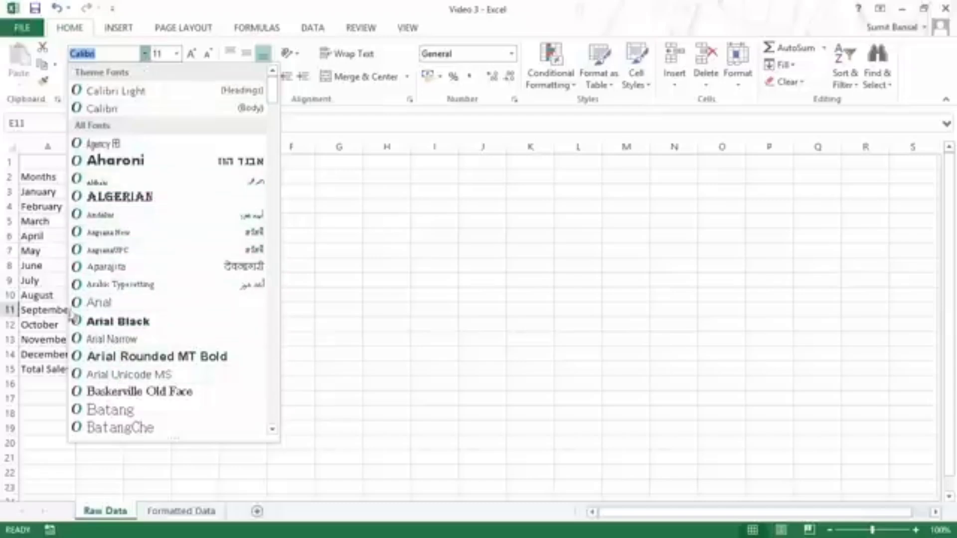
left_click(144, 53)
left_click_drag(37, 176, 187, 369)
left_click(144, 54)
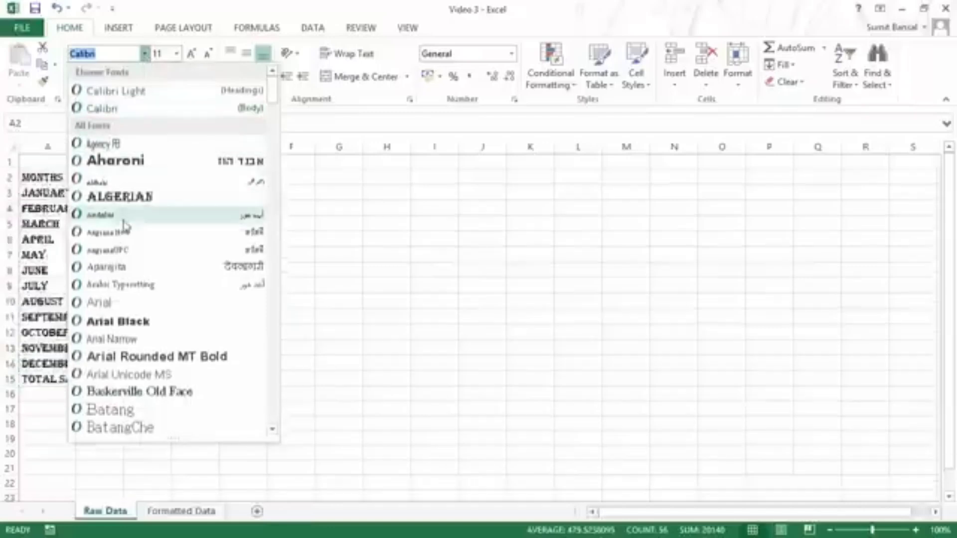
left_click(122, 109)
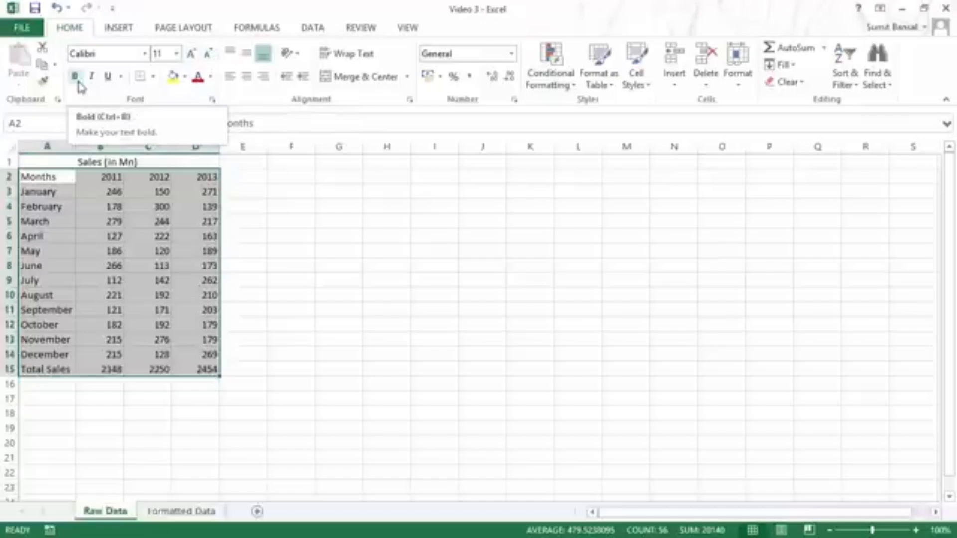
Review the underline and border options for the selected table, including border line colours and line styles, without applying any.
left_click(121, 77)
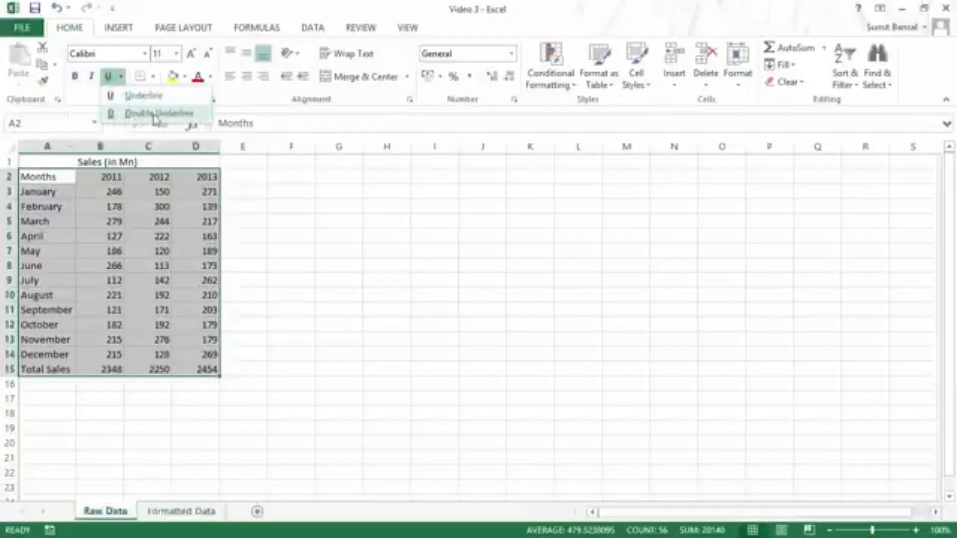
left_click(153, 80)
left_click(146, 76)
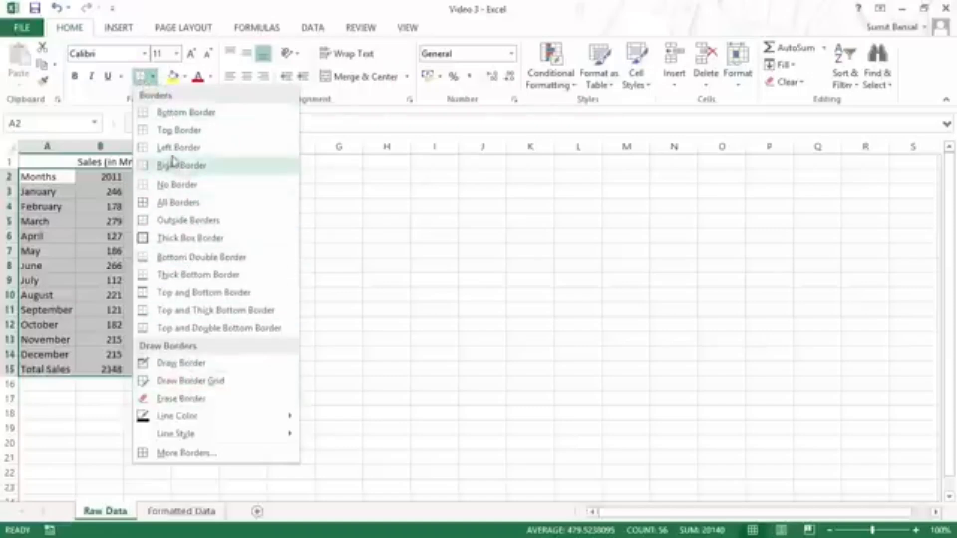
mouse_move(189, 418)
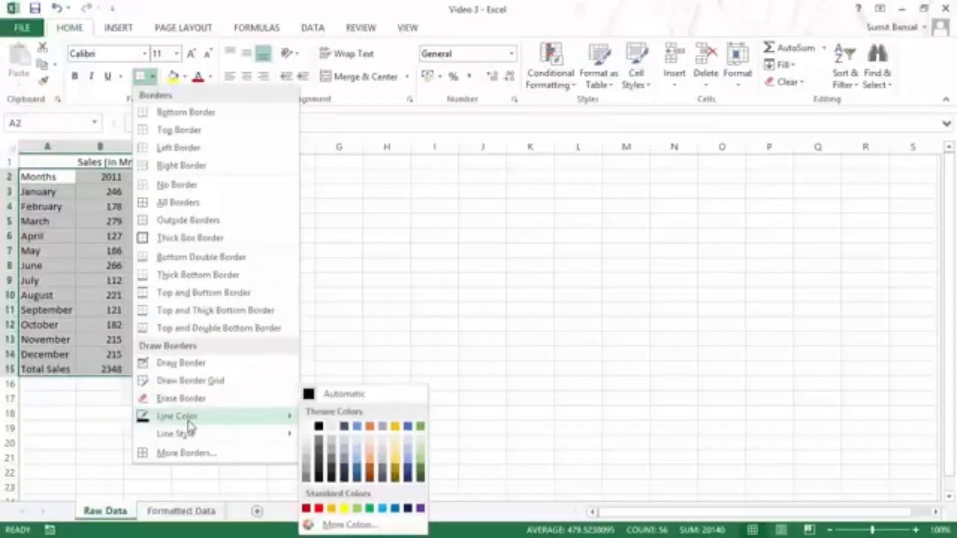
mouse_move(204, 440)
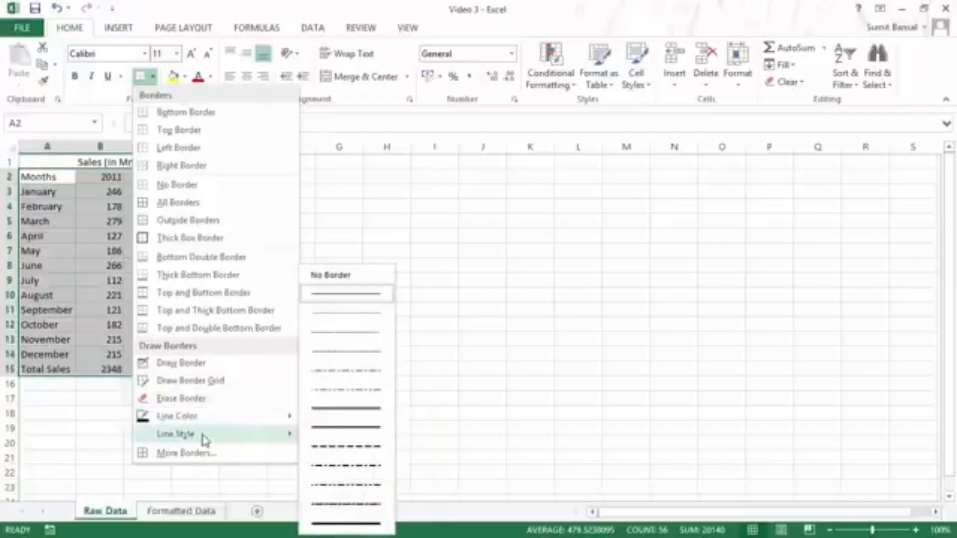
left_click(153, 79)
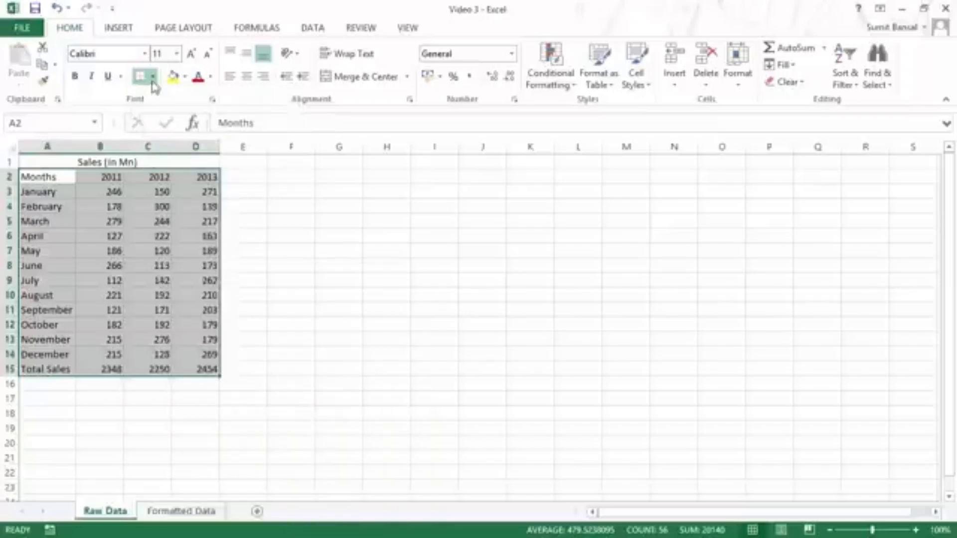
Preview the fill colours and font colours on the selected table without applying any.
left_click(185, 78)
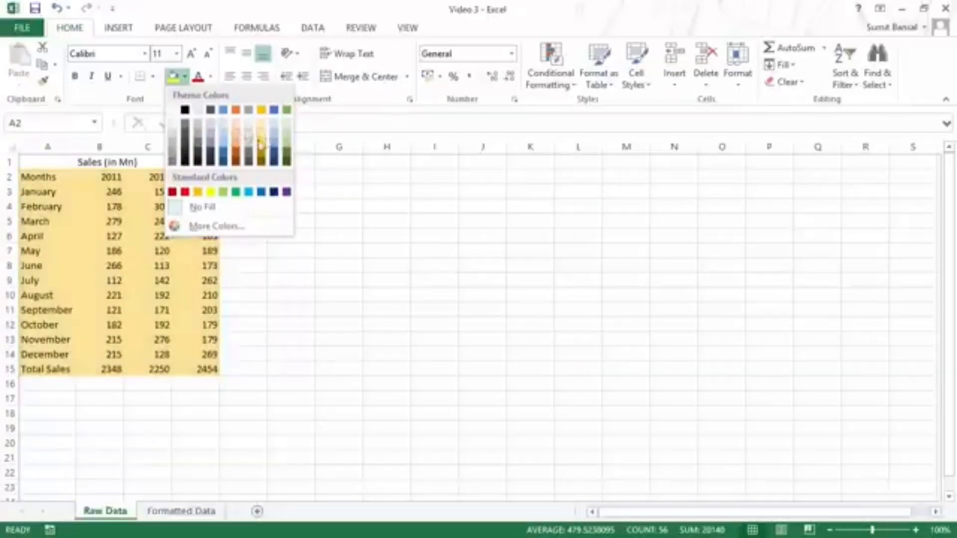
left_click(185, 77)
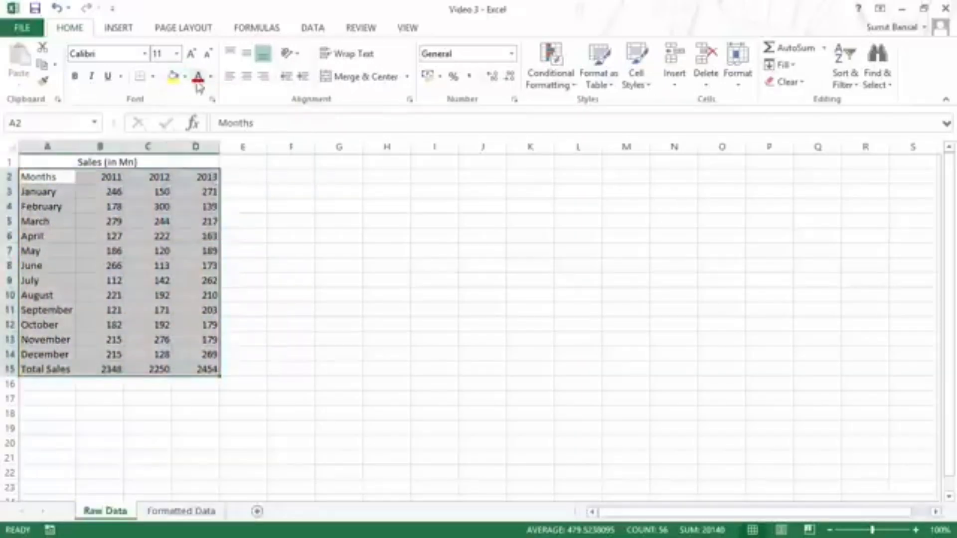
left_click(211, 77)
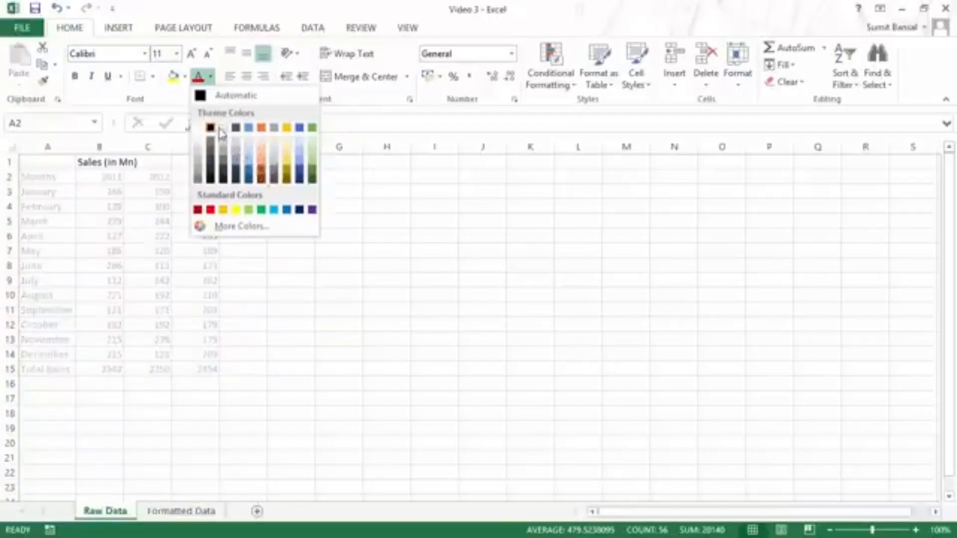
left_click(212, 77)
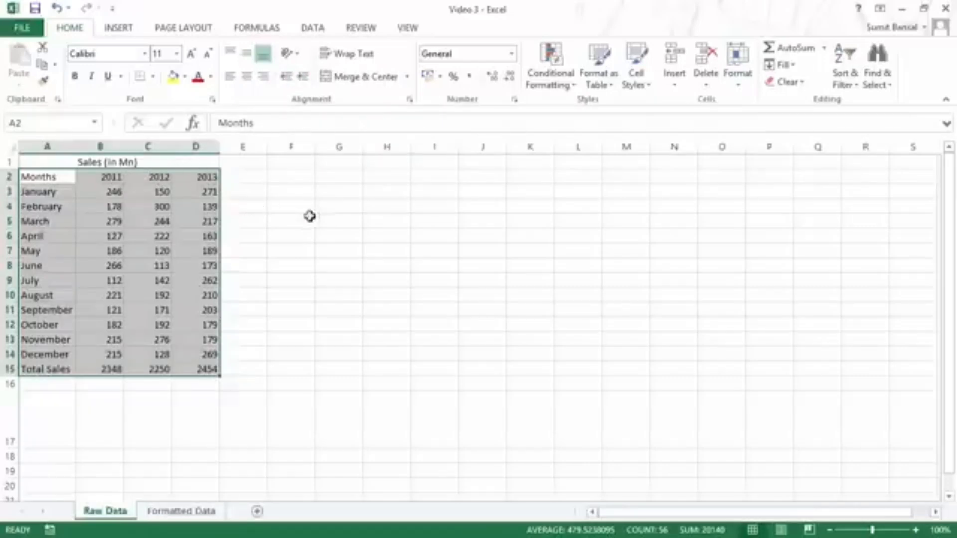
Enter the text "Trump Excel" in cell G3, keeping that cell selected.
left_click(330, 190)
type("Tr")
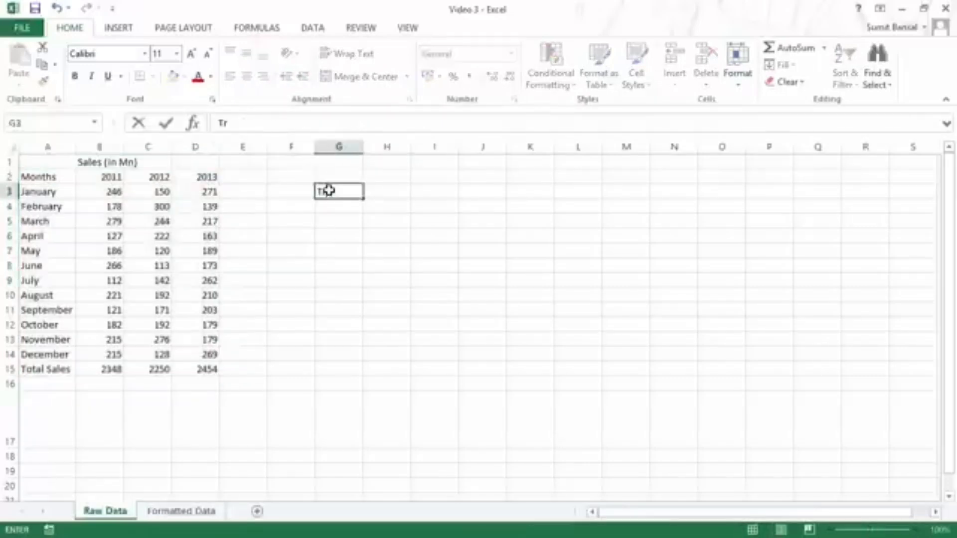
type("ump Excel")
key("ctrl+Return")
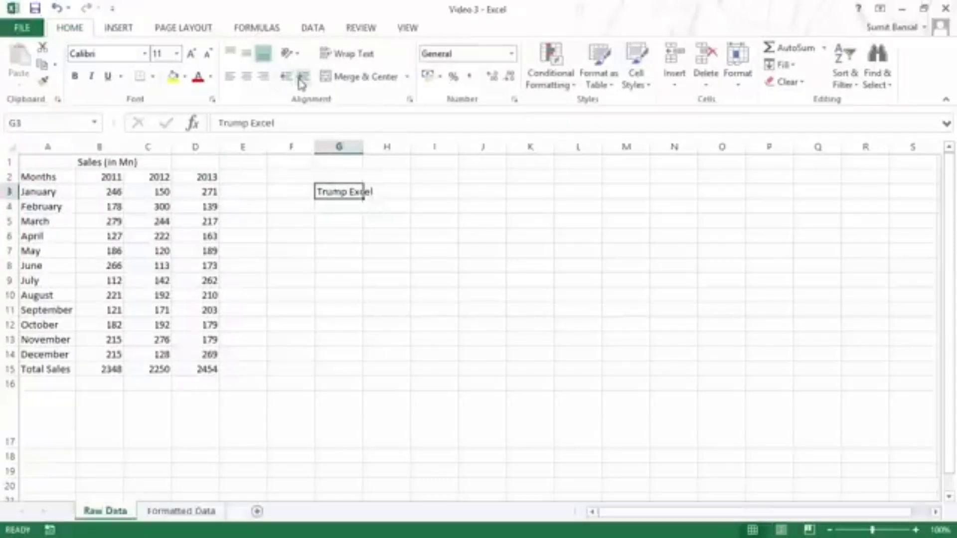
Increase the indent of cell G3 by two levels and decrease it by two levels again.
left_click(302, 77)
left_click(302, 77)
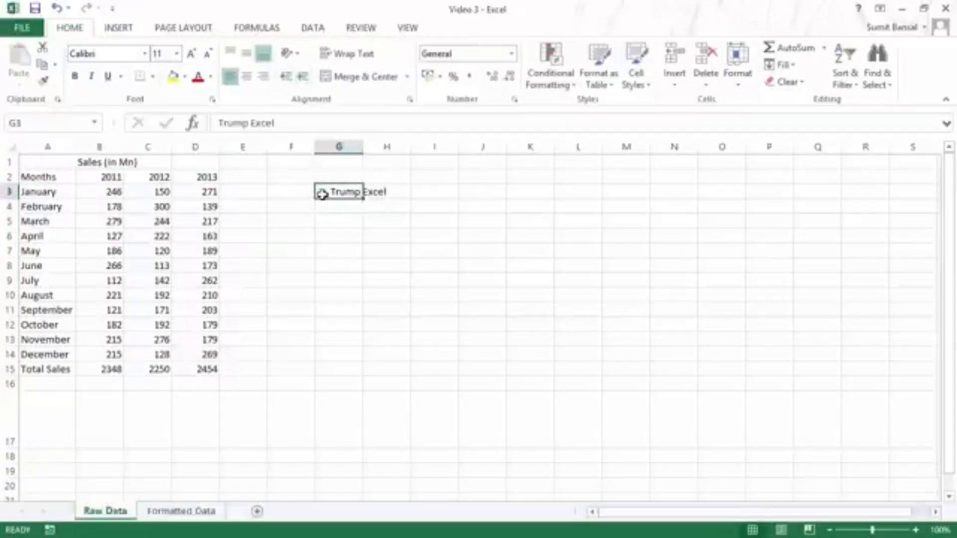
left_click(285, 77)
left_click(285, 78)
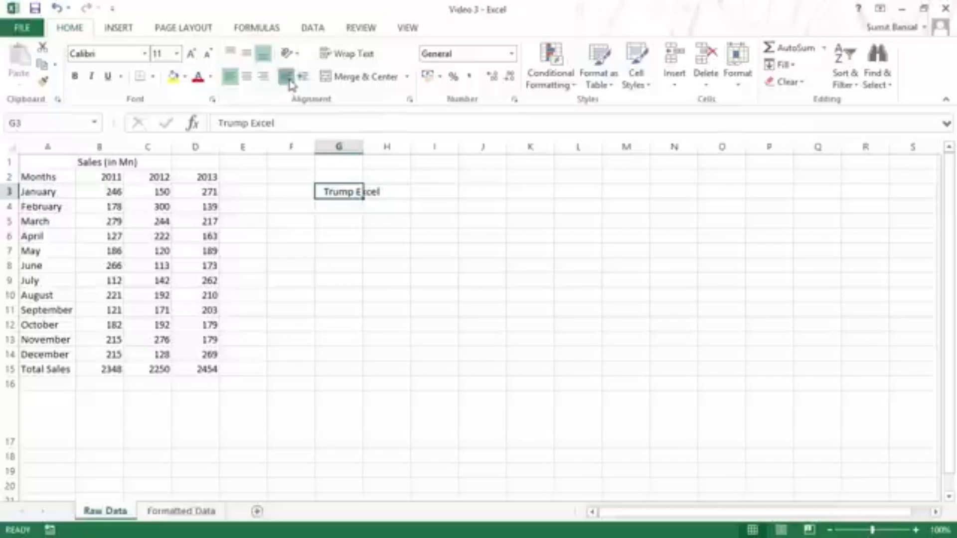
Try angling the text in cell G3 counterclockwise and wrapping it, undoing each change.
left_click(301, 56)
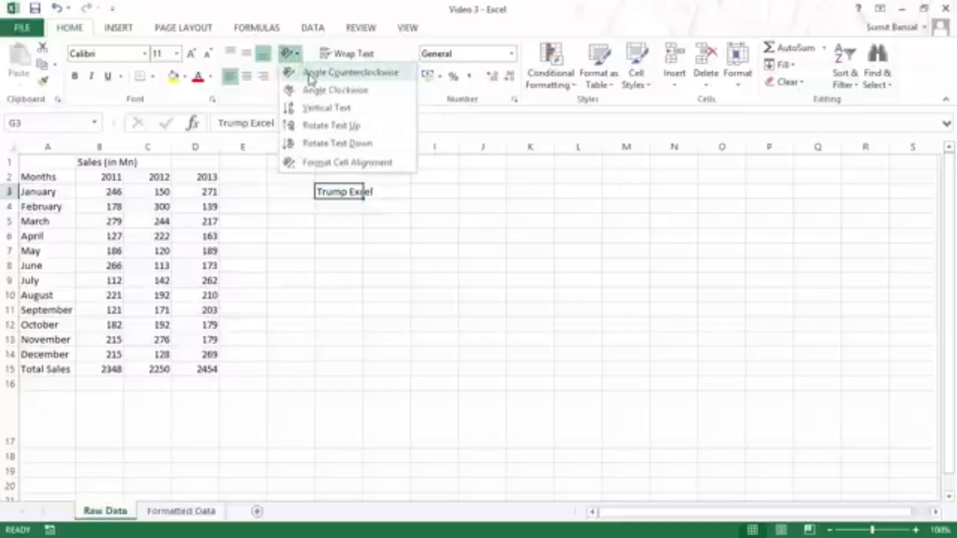
left_click(310, 79)
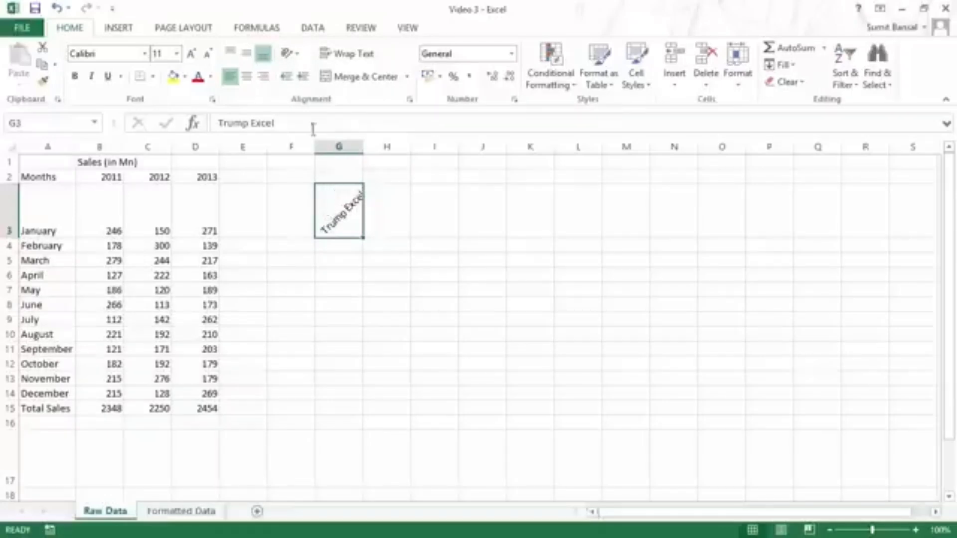
left_click(298, 55)
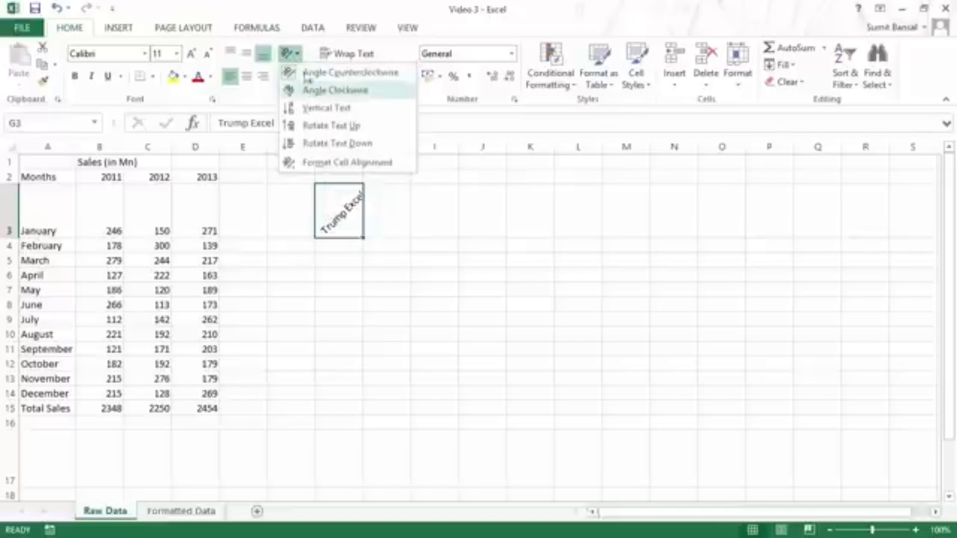
left_click(300, 58)
key("ctrl+z")
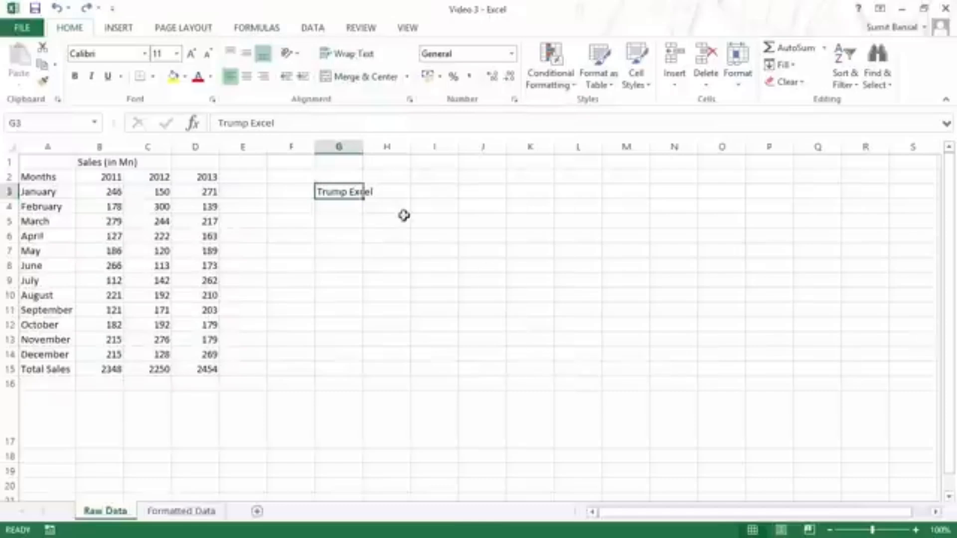
left_click(352, 55)
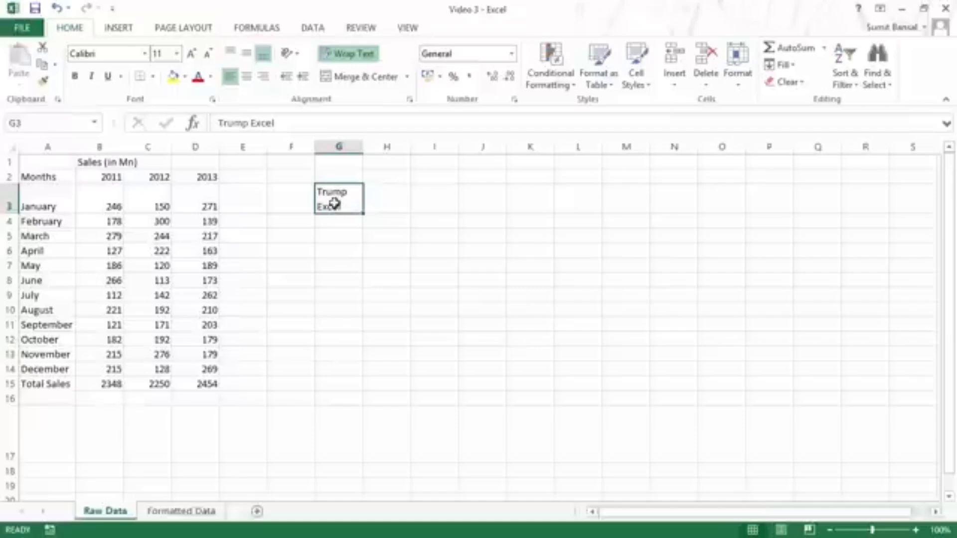
key("ctrl+z")
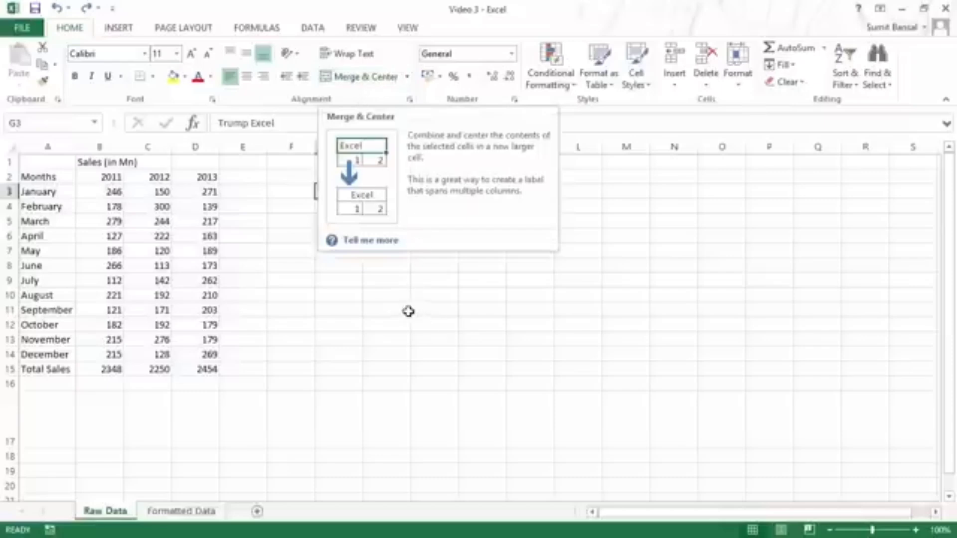
Merge and center the text across cells G3:I3, and unmerge the cells again.
left_click(367, 294)
left_click_drag(348, 193, 425, 190)
left_click(364, 81)
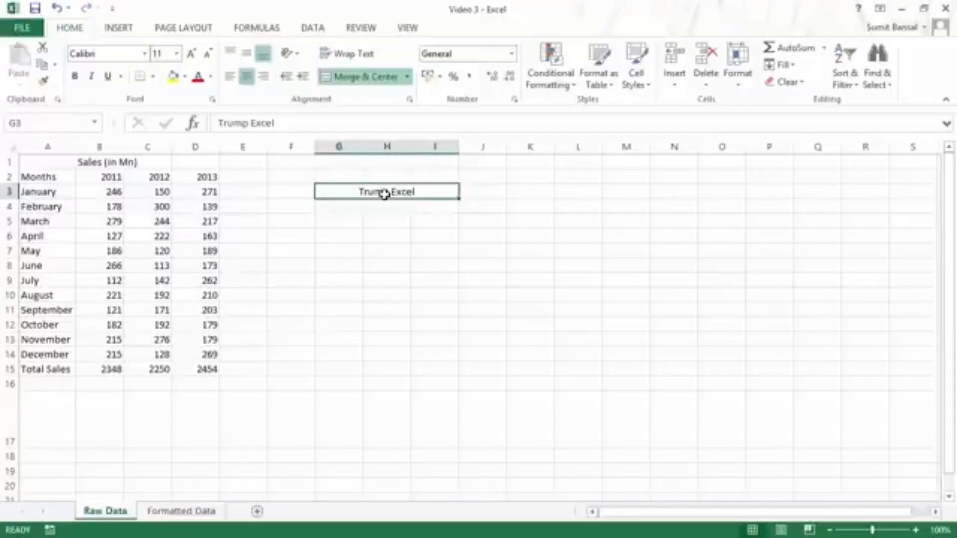
left_click(407, 77)
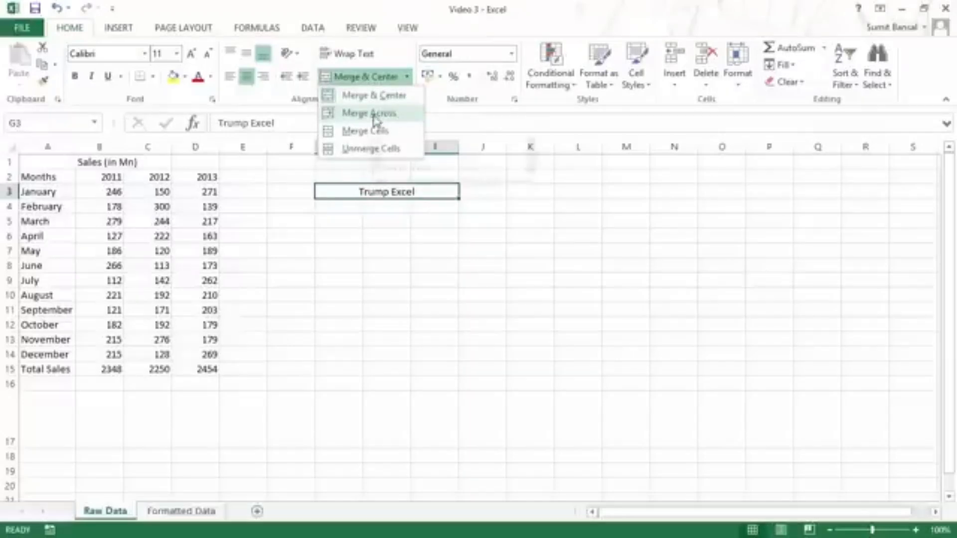
left_click(372, 149)
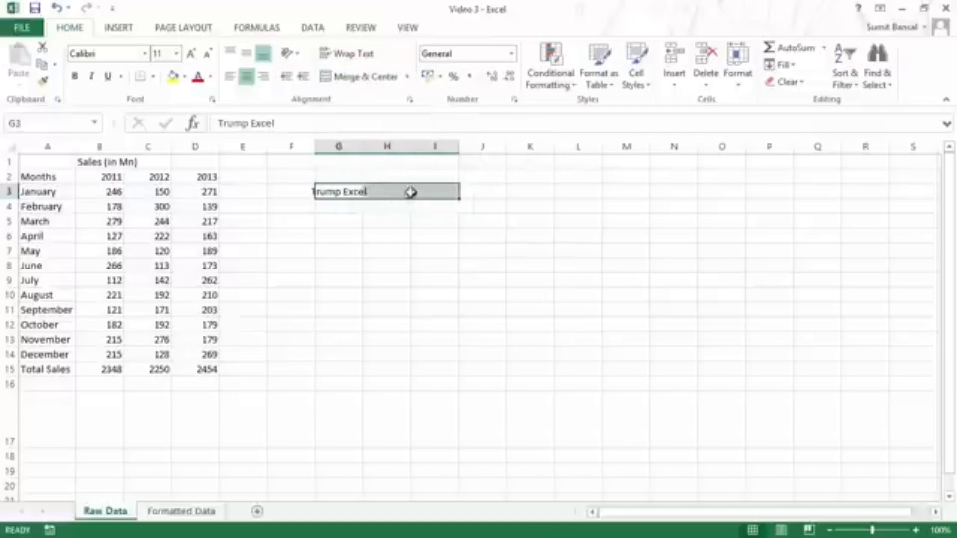
Left-align the text in cell G3.
left_click(344, 212)
left_click(343, 192)
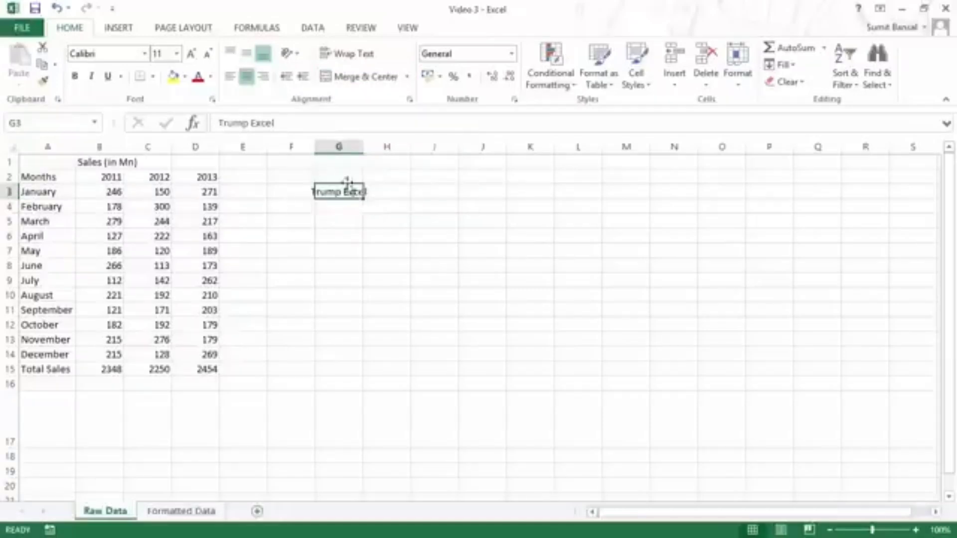
left_click(230, 76)
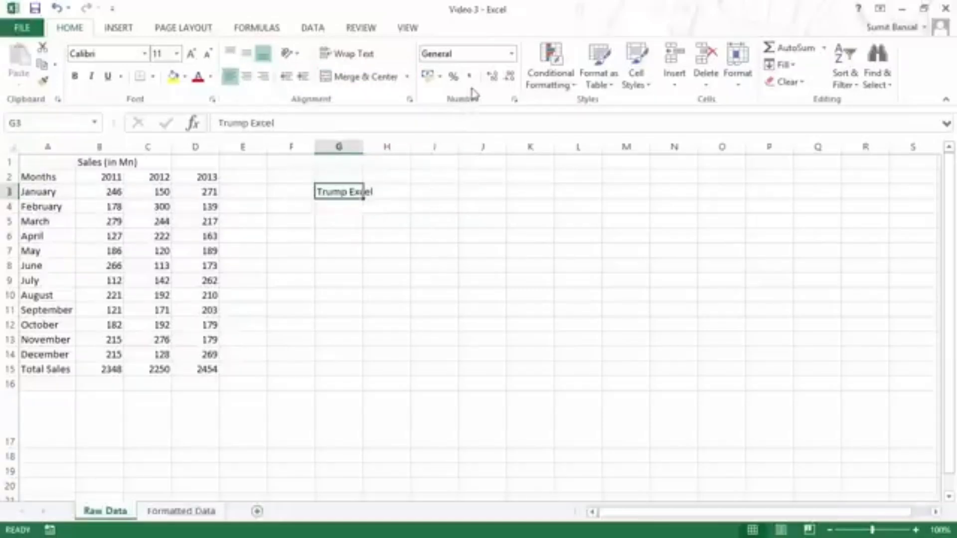
Review the number formats available for cell G3 without applying one, and select empty cell I12.
left_click(512, 53)
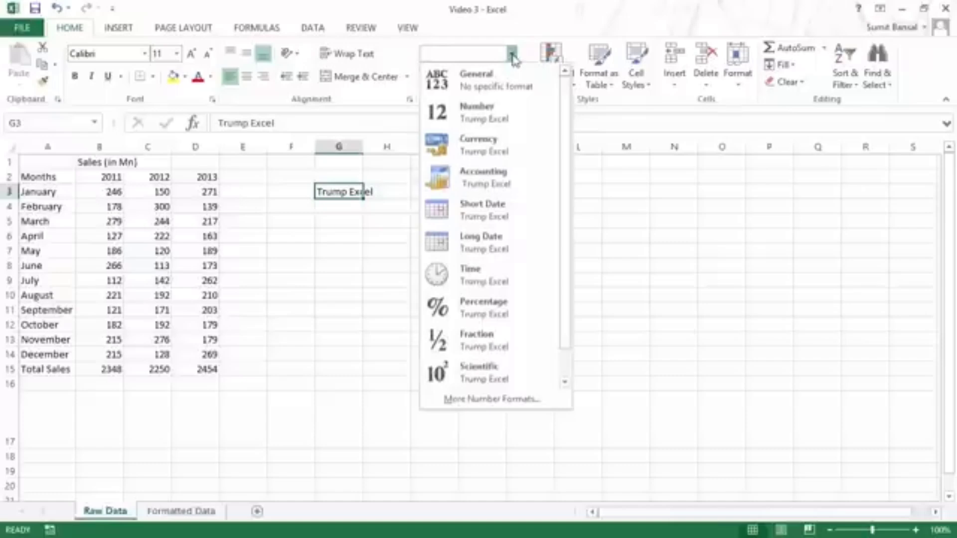
left_click(513, 55)
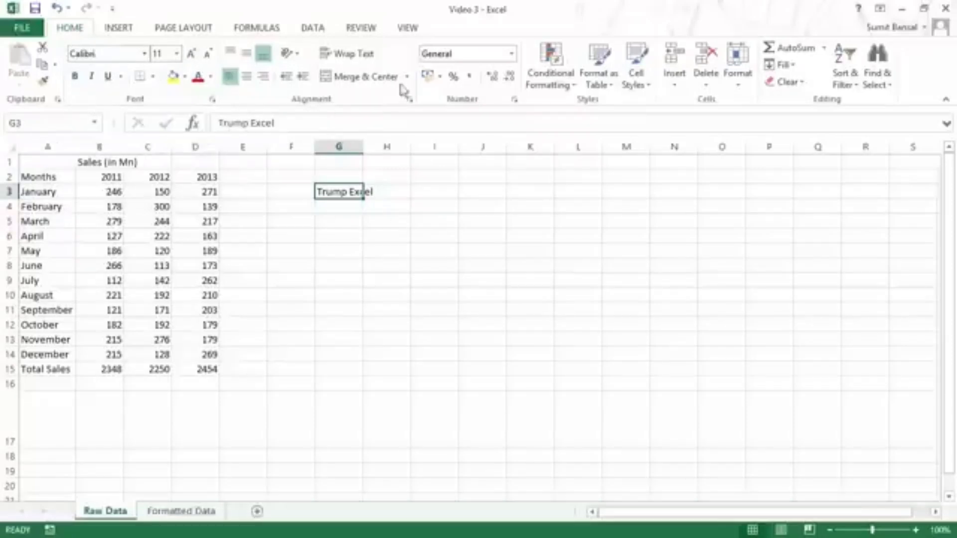
left_click(424, 326)
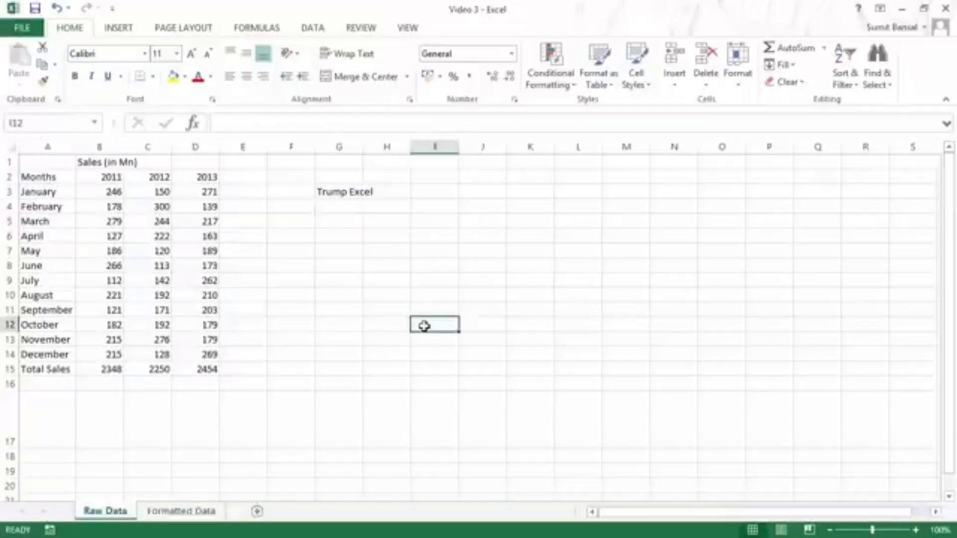
Look at the accounting formats offered by the mini toolbar for cell I12 without applying one.
right_click(424, 326)
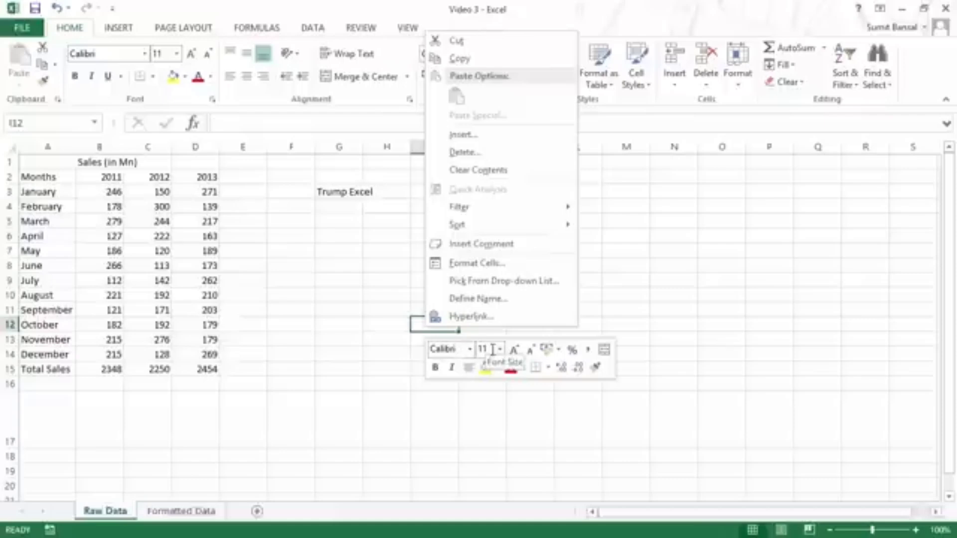
left_click(560, 355)
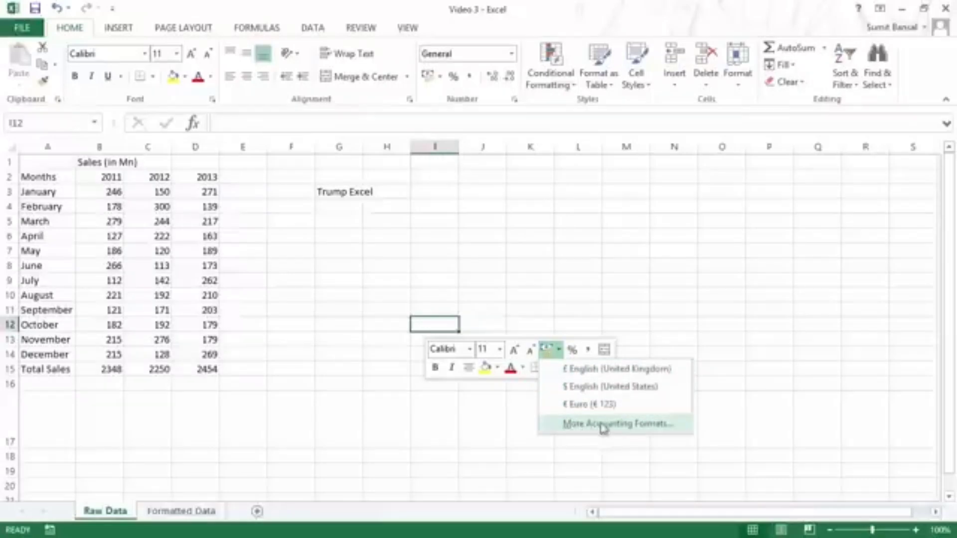
left_click(558, 352)
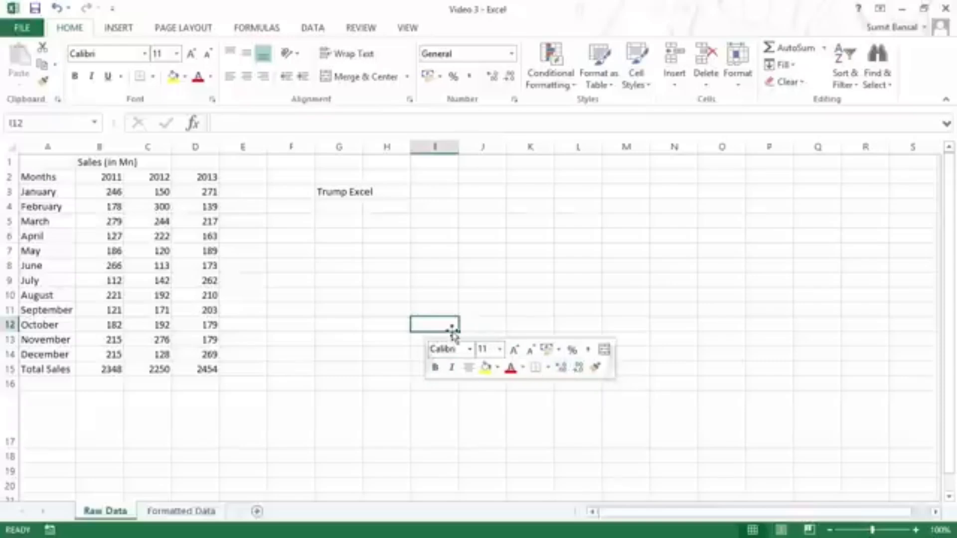
Try bolding the text in cell G3 and filling the range G3:J10 with yellow, undoing both changes.
right_click(334, 193)
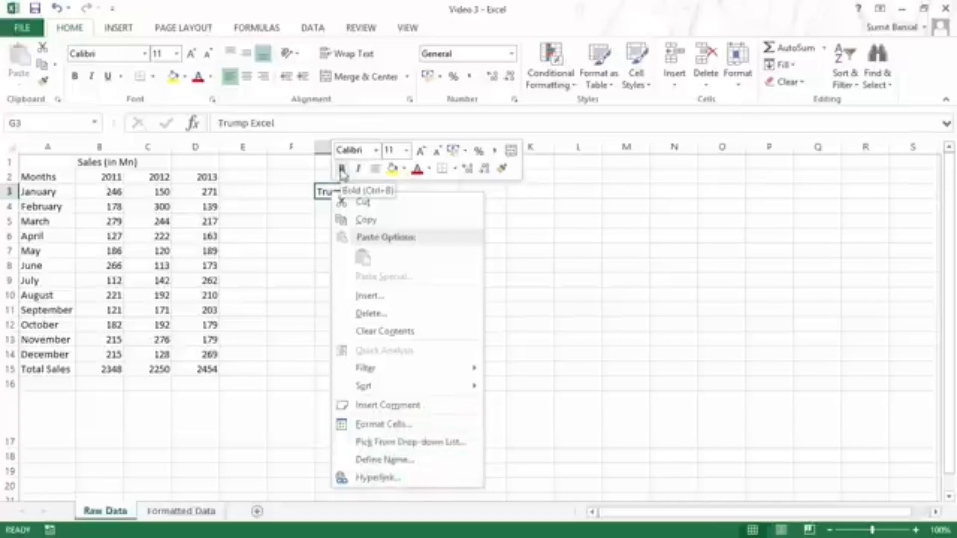
left_click(342, 172)
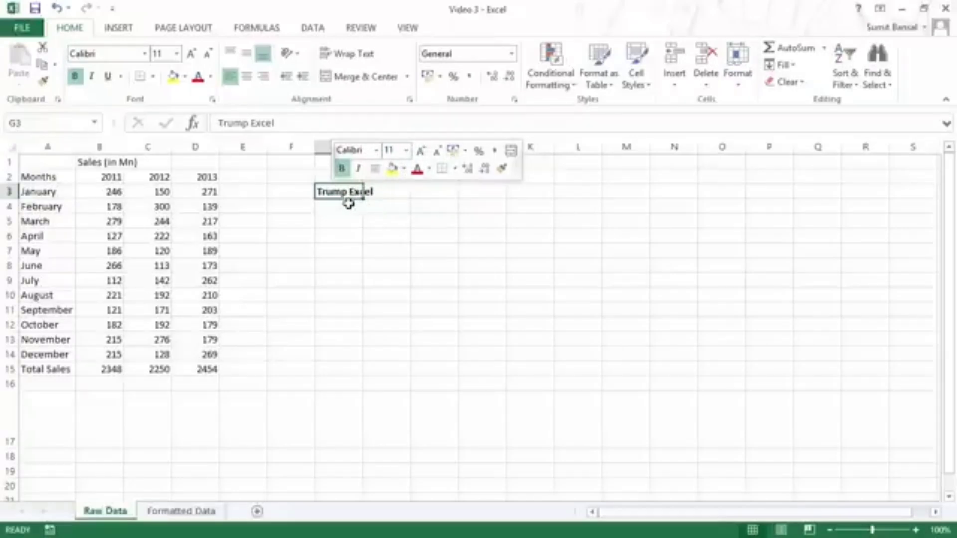
left_click_drag(322, 193, 483, 273)
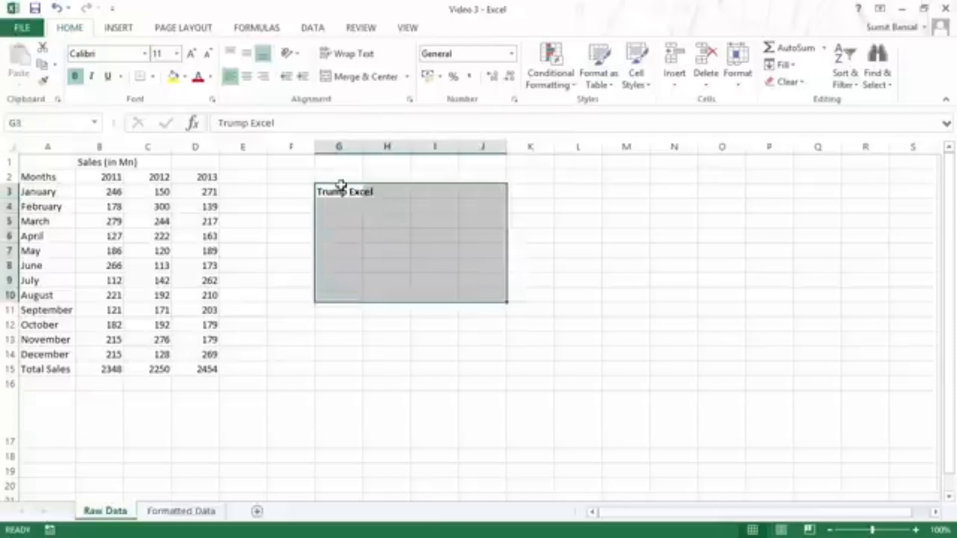
right_click(353, 191)
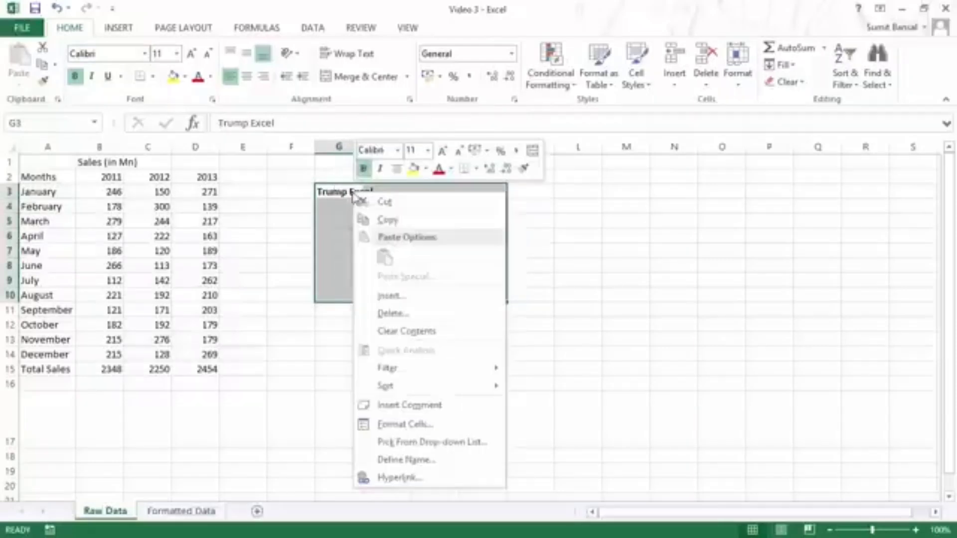
left_click(413, 168)
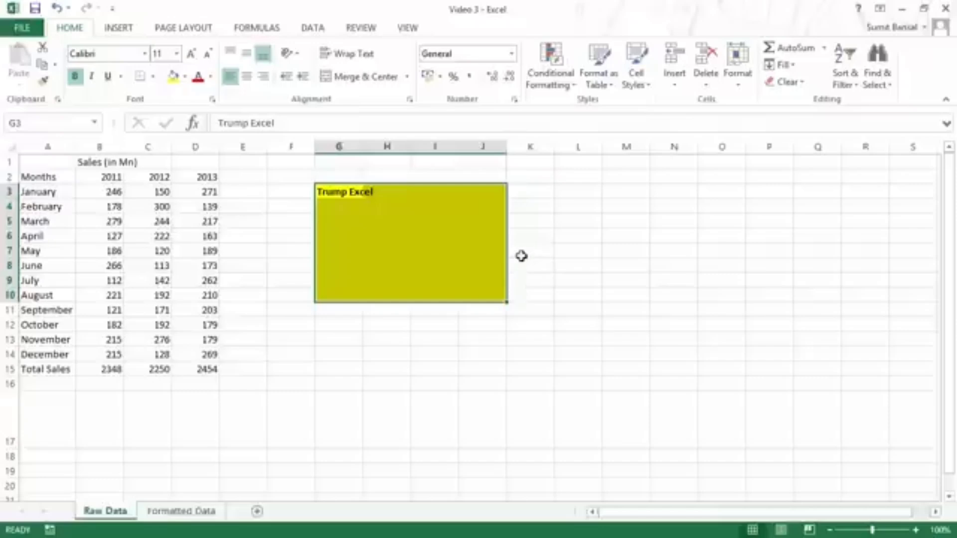
key("ctrl+z")
key("ctrl+z")
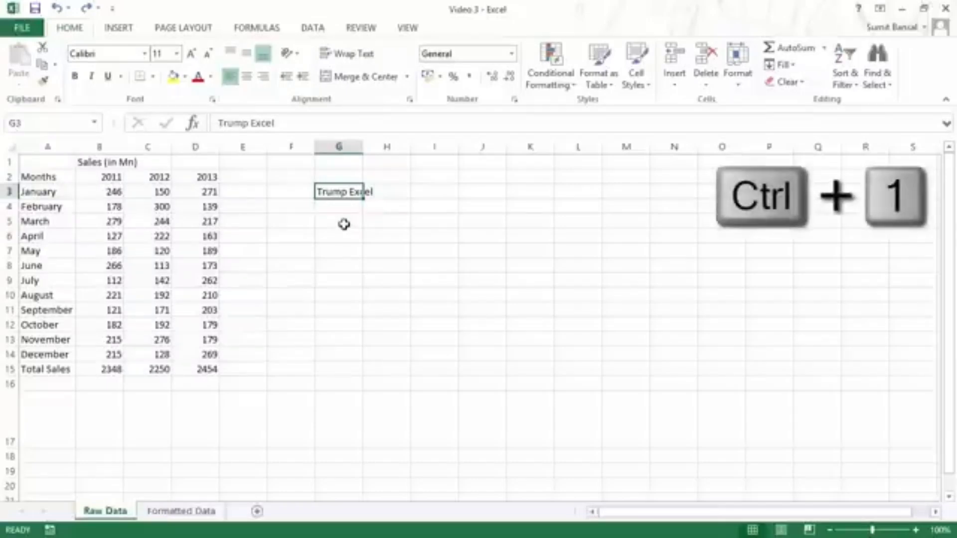
Review the Alignment, Font, Border, Fill and Protection settings in Format Cells for cell G5, and close the dialog unchanged.
left_click(345, 222)
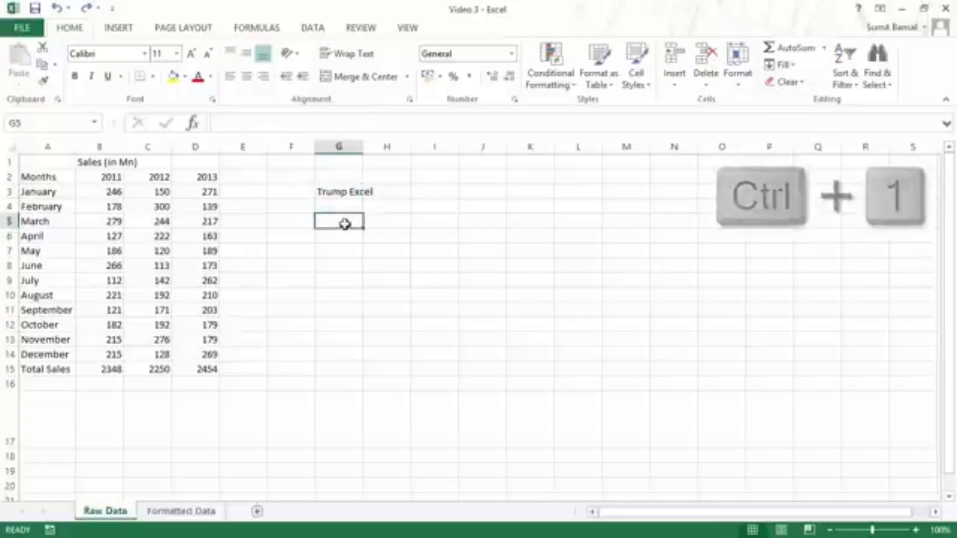
key("ctrl+1")
left_click_drag(389, 148, 499, 137)
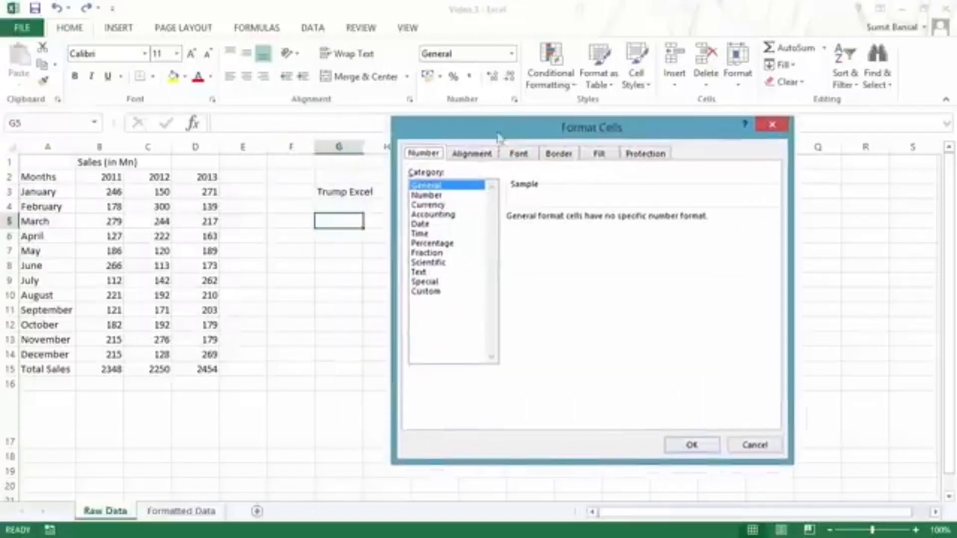
left_click(480, 160)
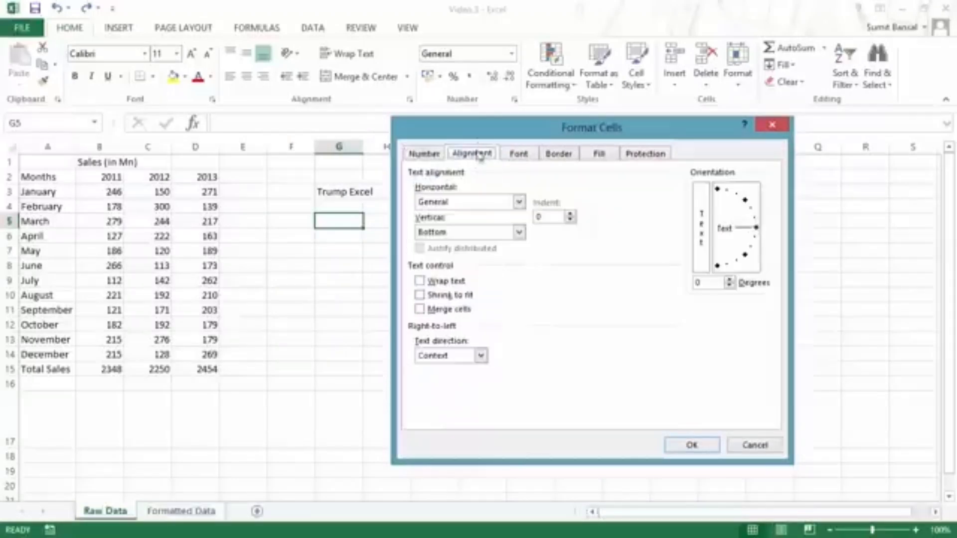
left_click(522, 155)
left_click(561, 155)
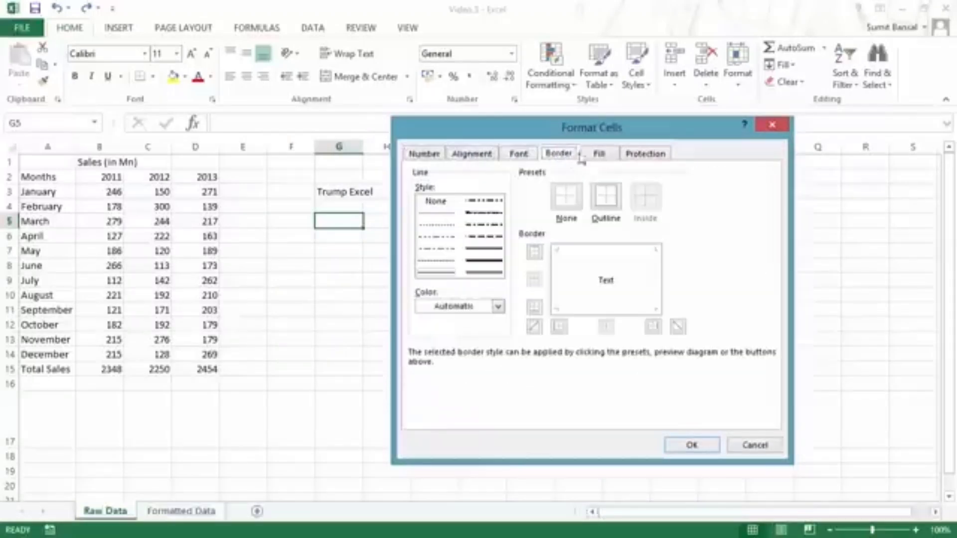
left_click(601, 154)
left_click(642, 157)
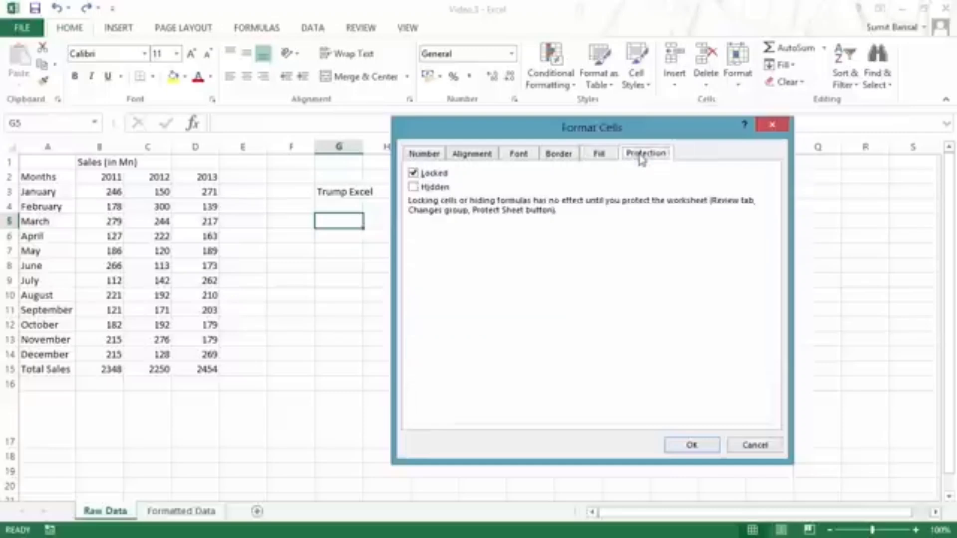
left_click(488, 156)
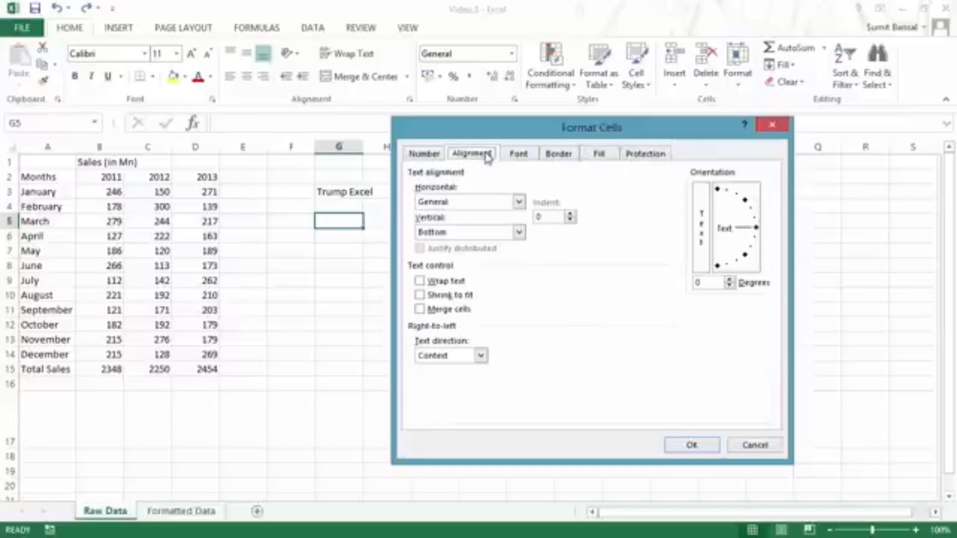
left_click(774, 127)
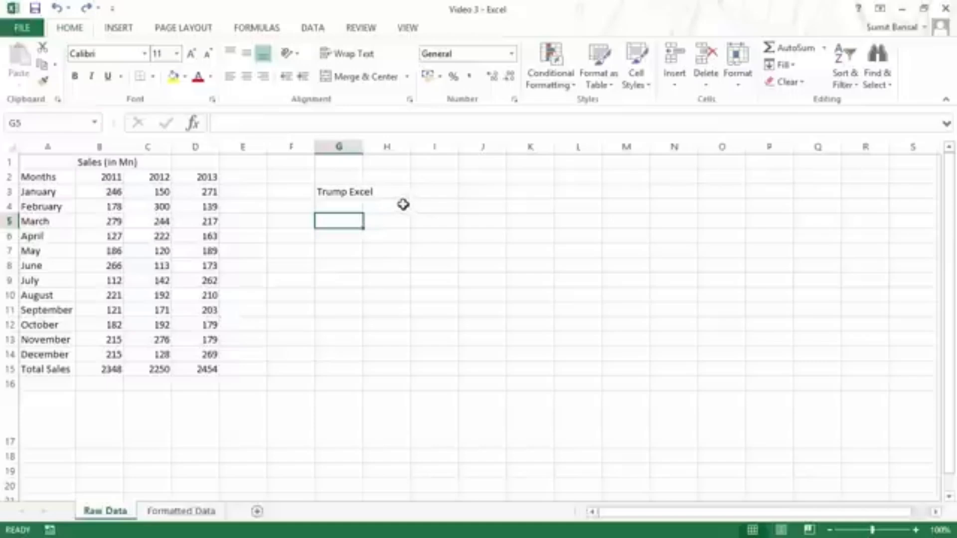
Open the detailed font settings from the Font group for cell G5 and close them without changing anything.
left_click(213, 100)
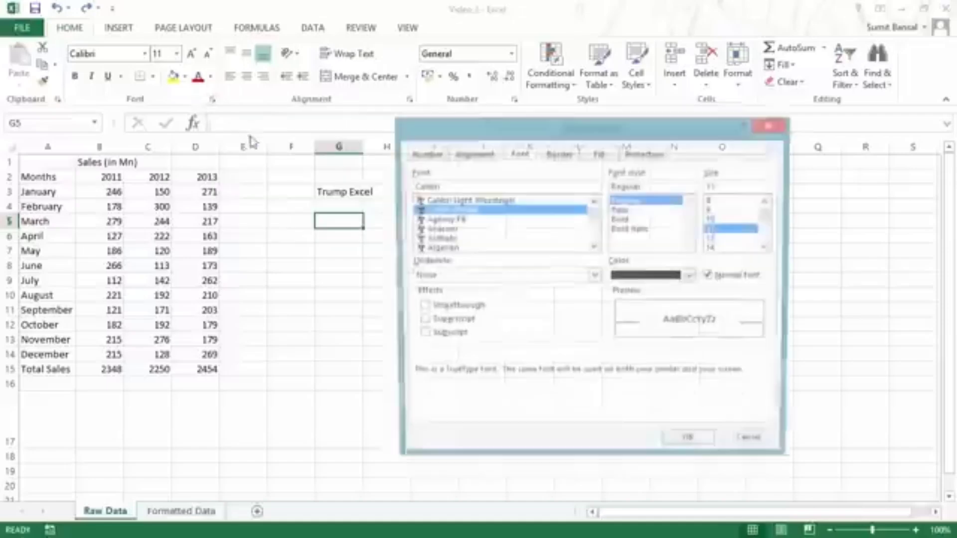
left_click_drag(442, 141, 402, 146)
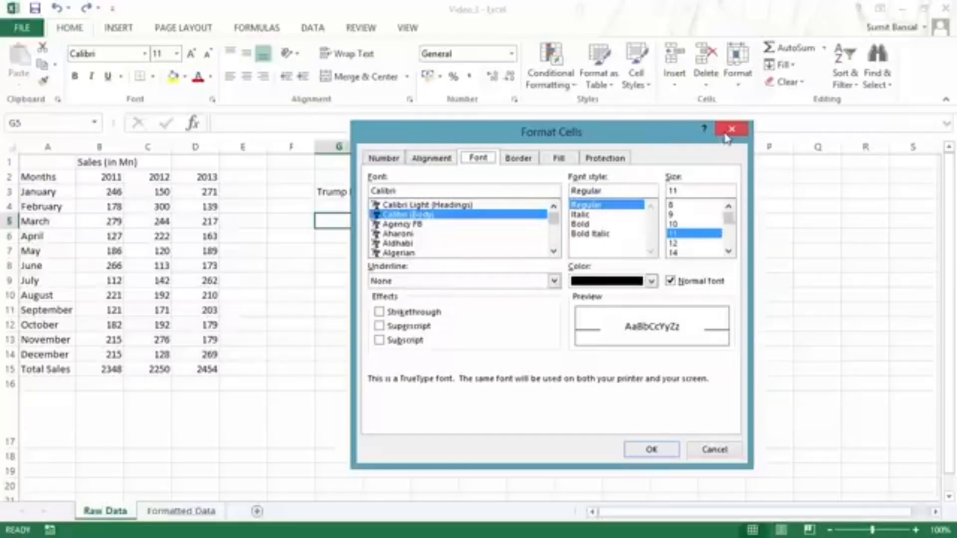
left_click(731, 131)
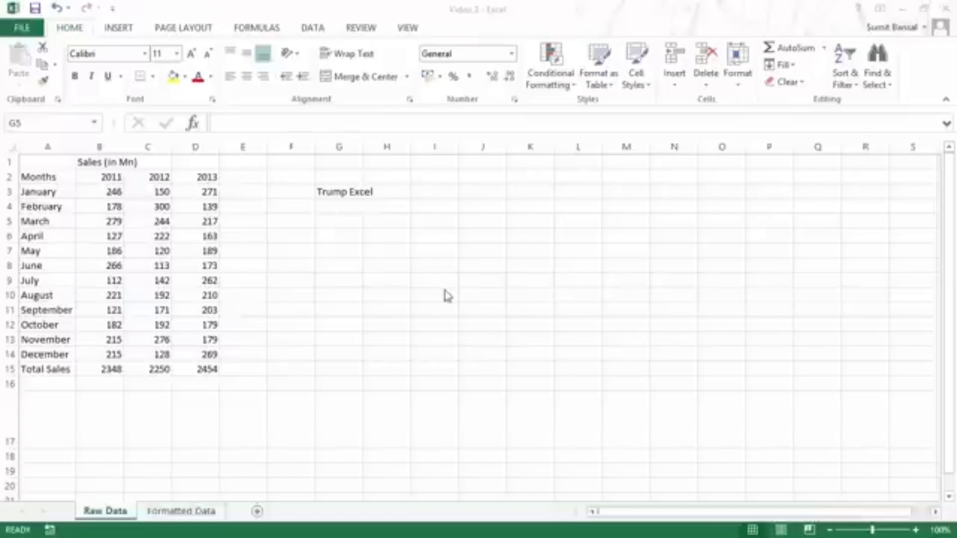
Review the horizontal text alignment choices in Format Cells for cell G5, and close the dialog without applying one.
left_click(421, 260)
key("ctrl+1")
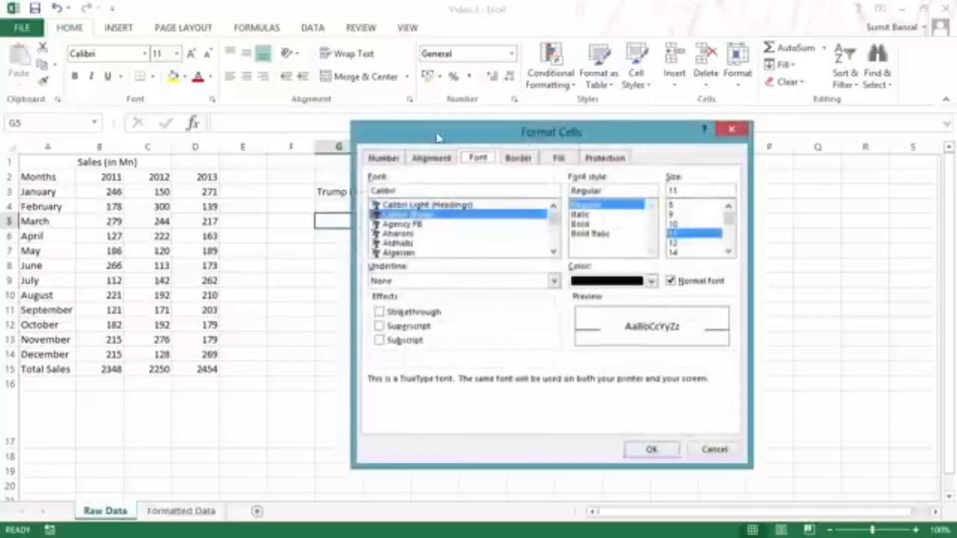
left_click_drag(441, 131, 518, 131)
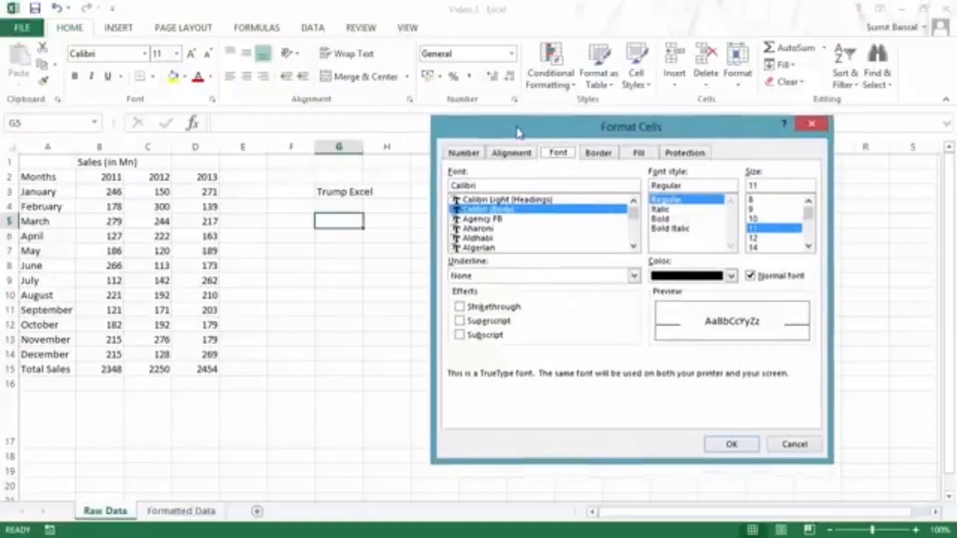
left_click(510, 158)
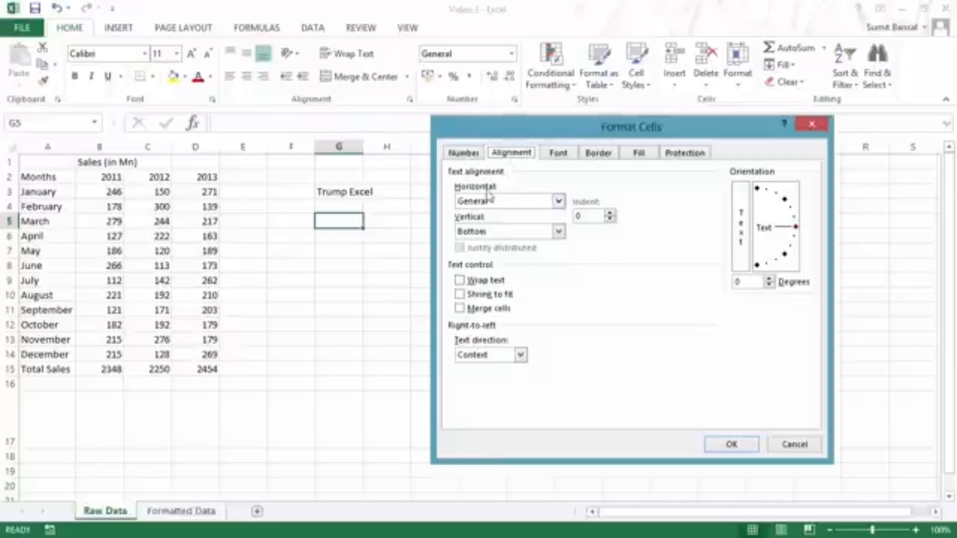
left_click(559, 203)
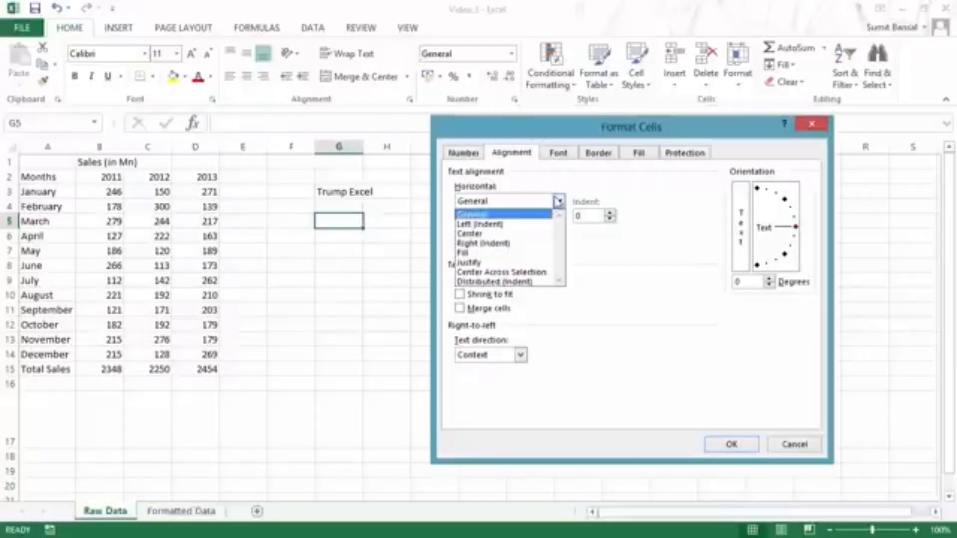
left_click(543, 136)
left_click_drag(560, 127, 564, 77)
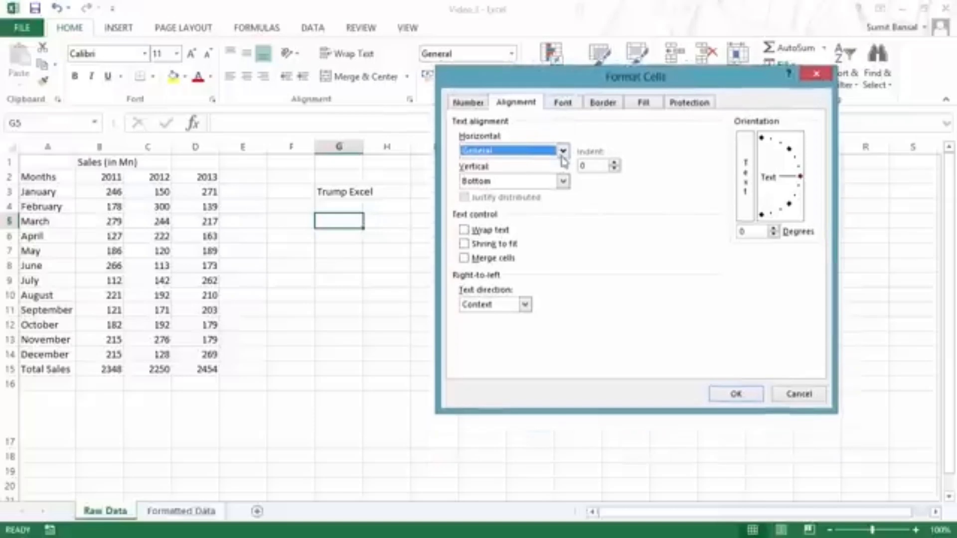
left_click(563, 151)
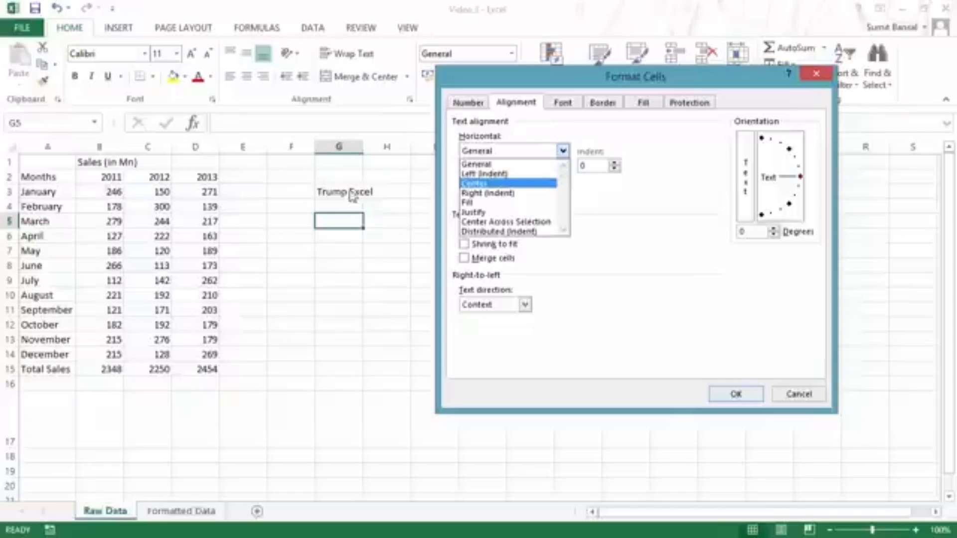
left_click(653, 150)
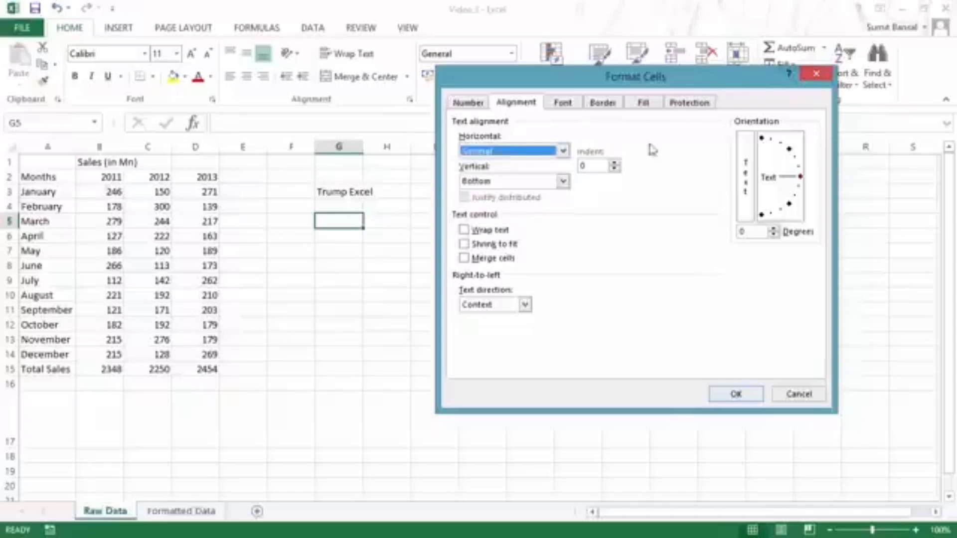
left_click(816, 74)
Widen column G to about three times its width and select cell G3.
left_click(355, 179)
left_click_drag(363, 149, 461, 152)
left_click(379, 193)
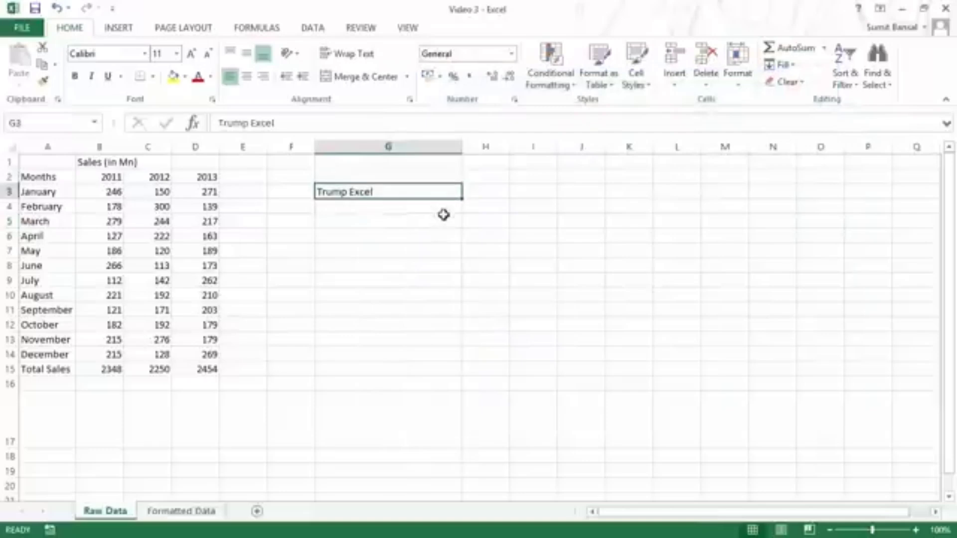
Set the horizontal text alignment of cell G3 to Center through Format Cells.
left_click(390, 158)
key("ctrl+1")
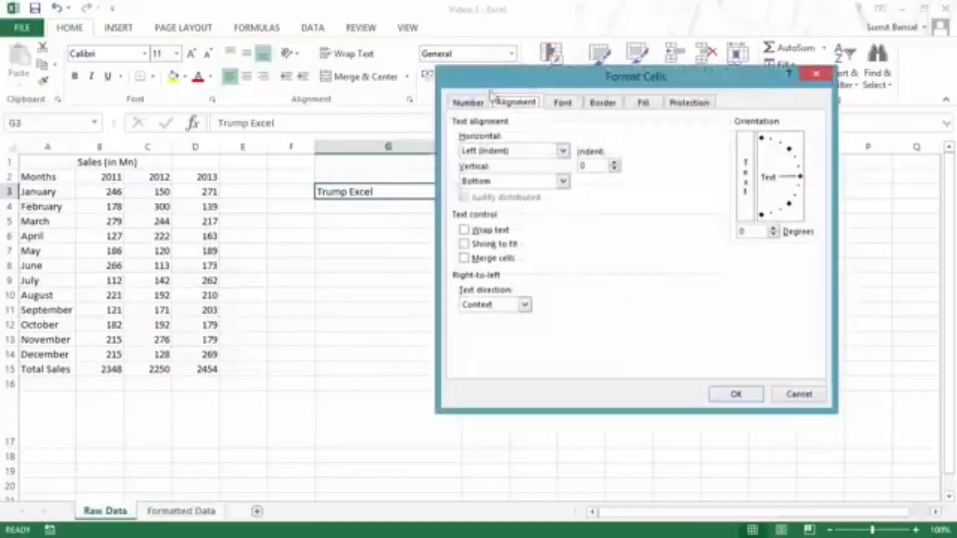
left_click_drag(504, 89, 586, 78)
left_click(606, 141)
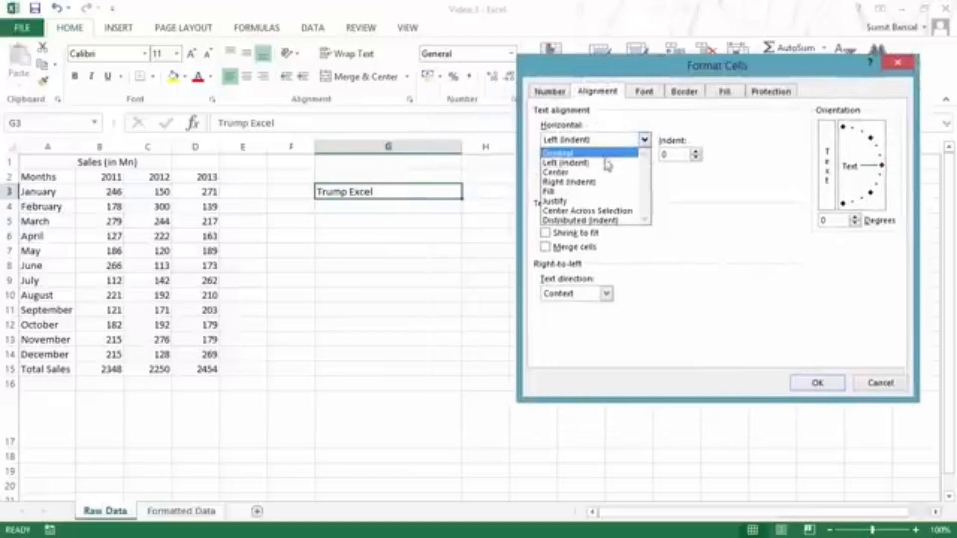
left_click(607, 161)
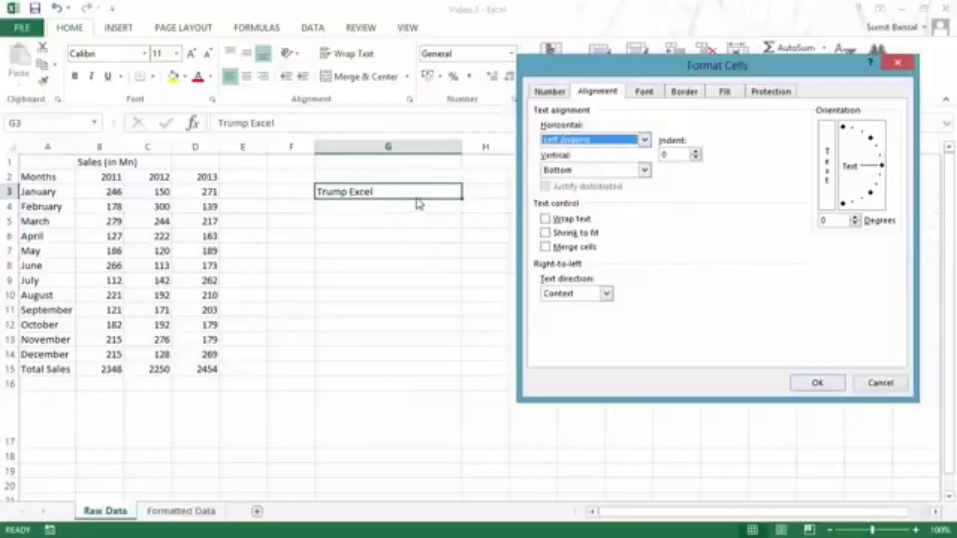
left_click(580, 140)
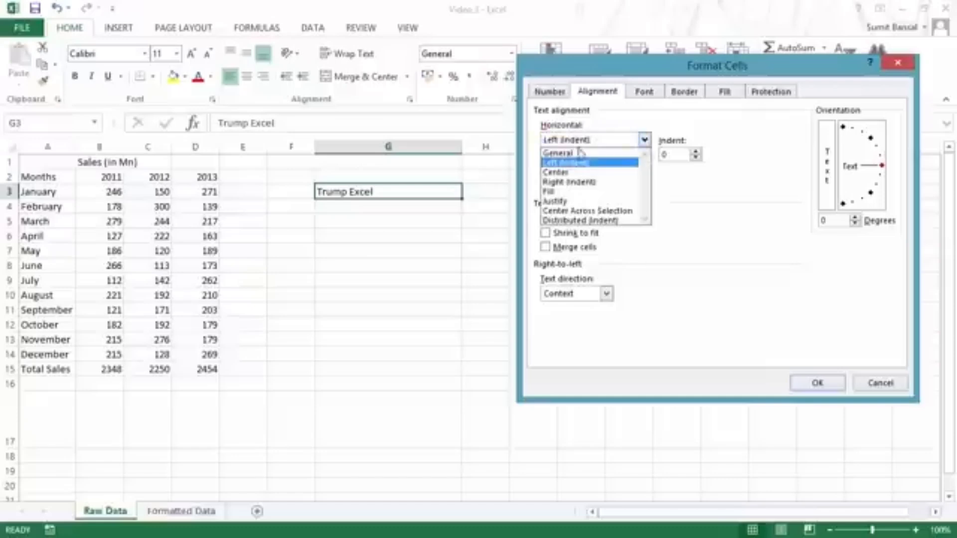
left_click(579, 171)
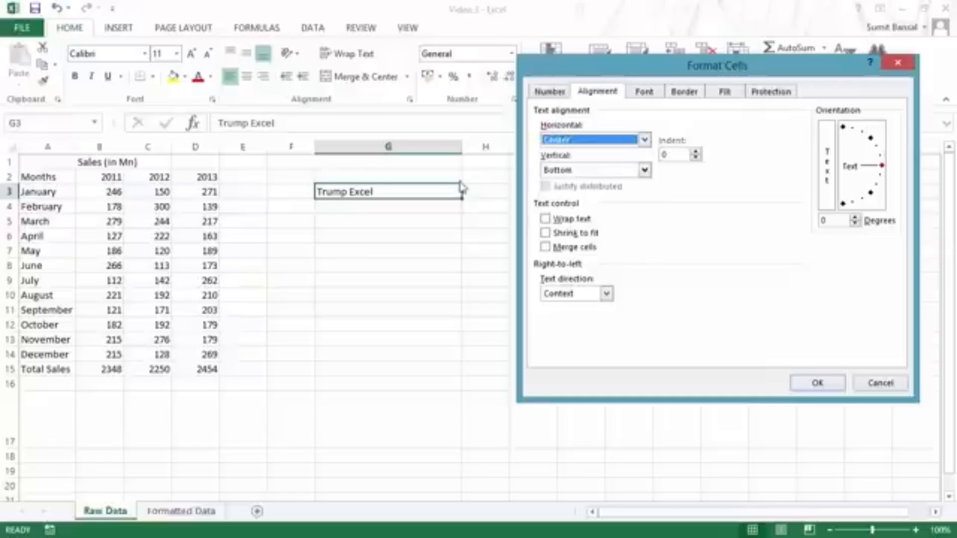
left_click(804, 385)
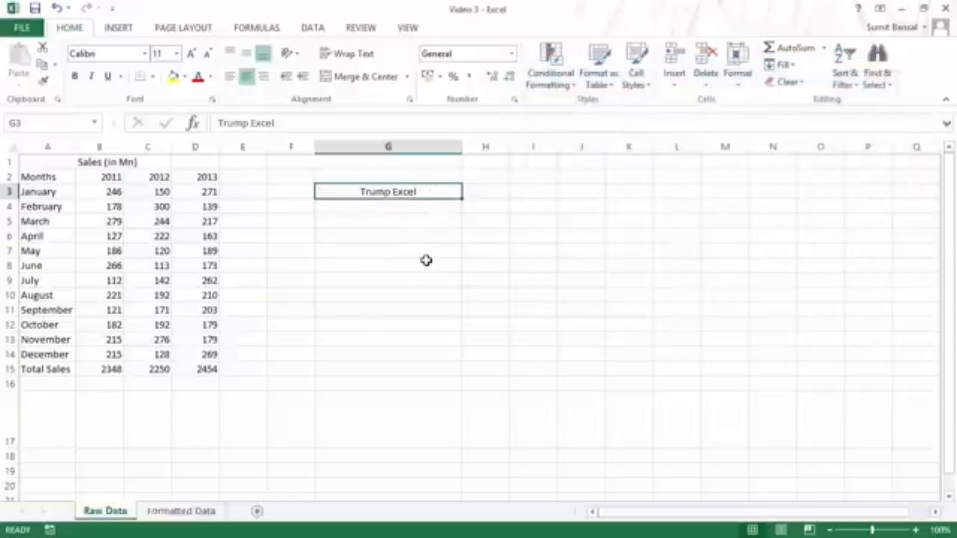
Set the horizontal text alignment of cell G3 to Fill through Format Cells.
key("ctrl+1")
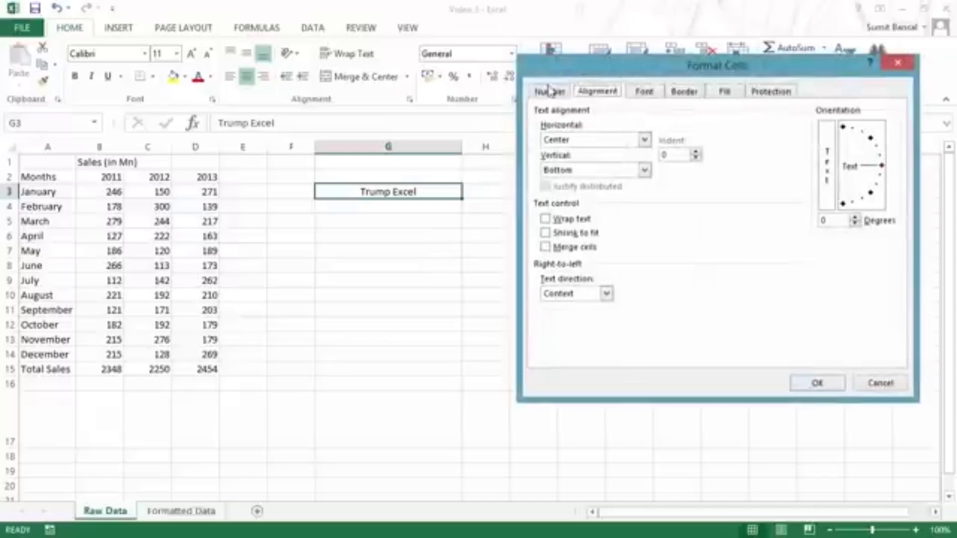
left_click(563, 171)
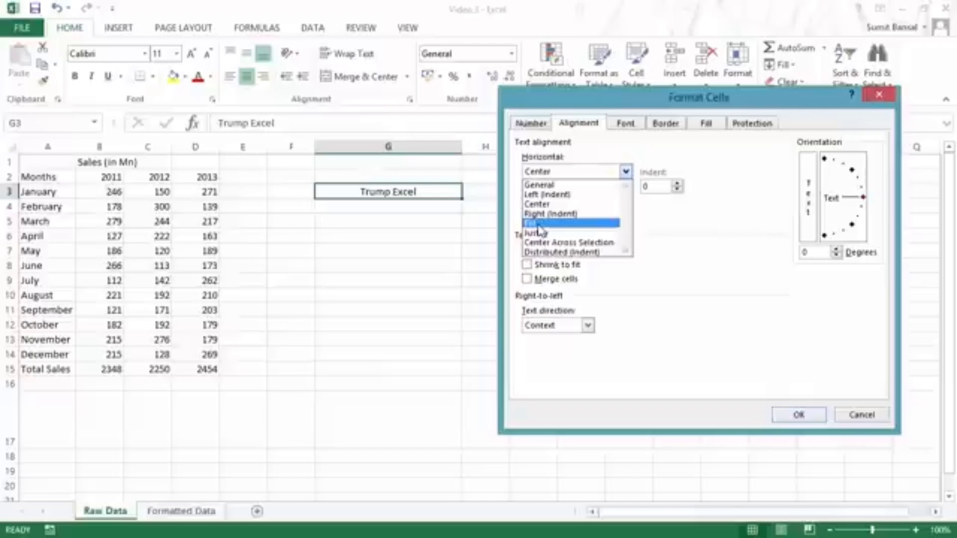
left_click(538, 224)
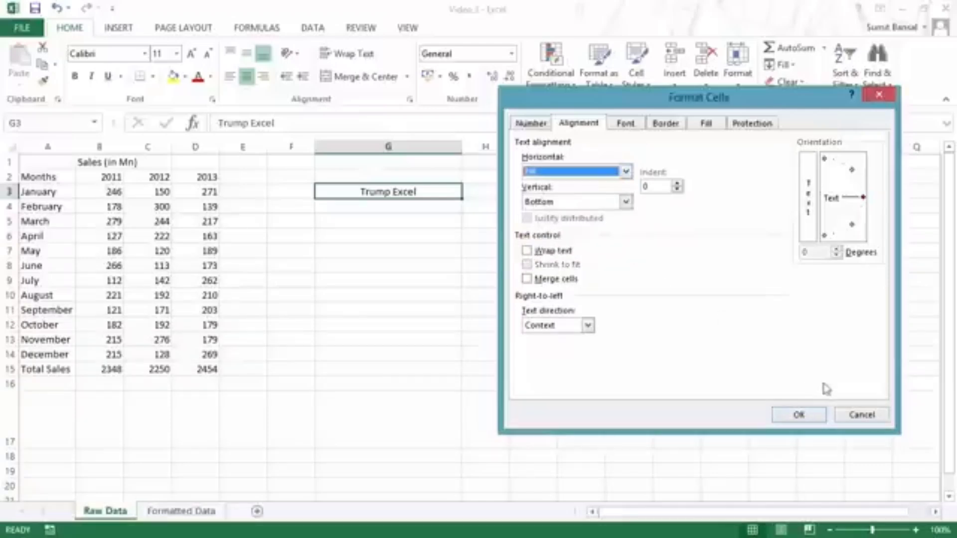
left_click(799, 414)
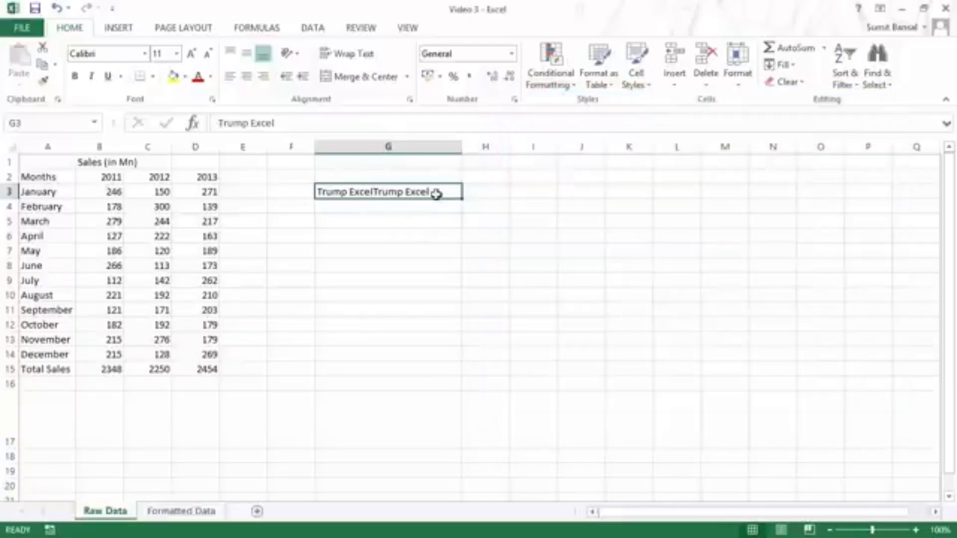
Widen column G by about a third, and undo both the widening and the Fill alignment of cell G3.
left_click_drag(461, 147, 509, 146)
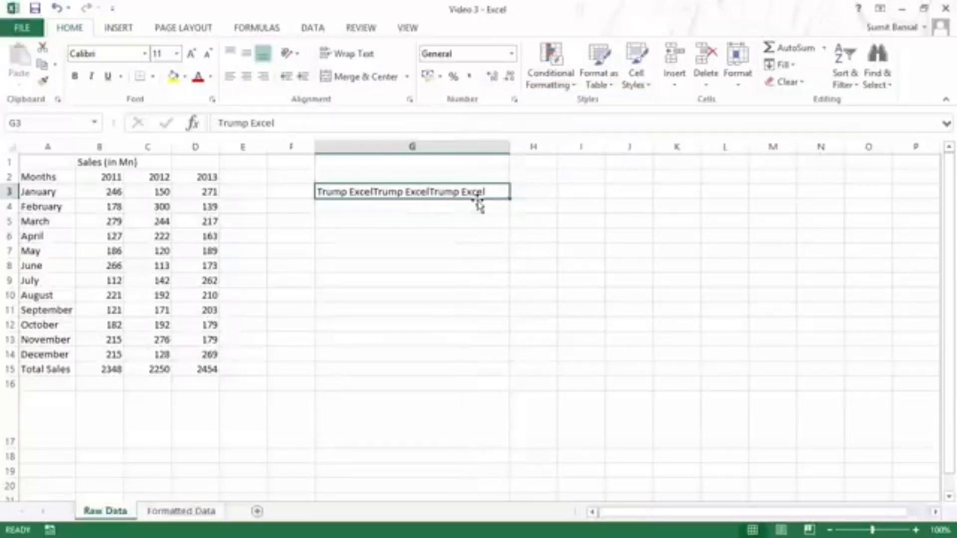
key("ctrl+z")
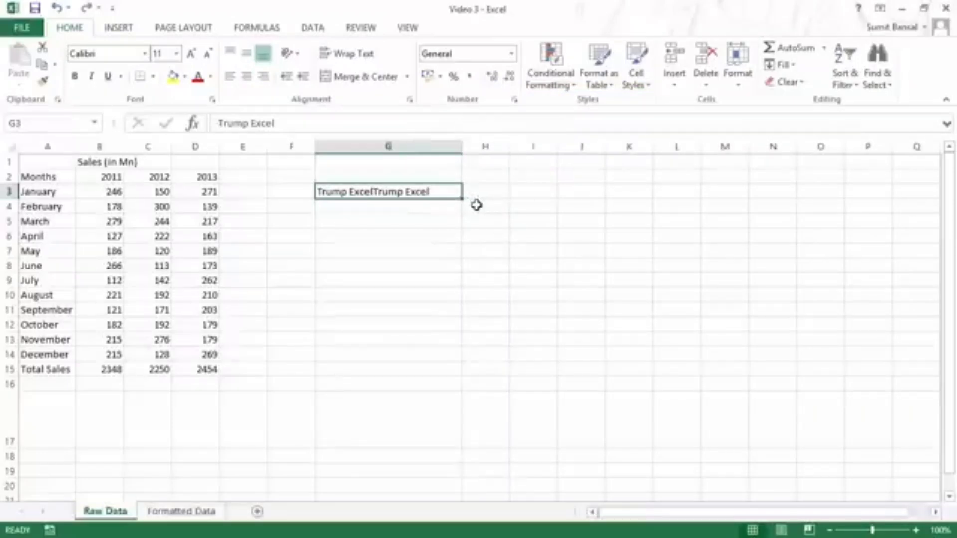
key("ctrl+z")
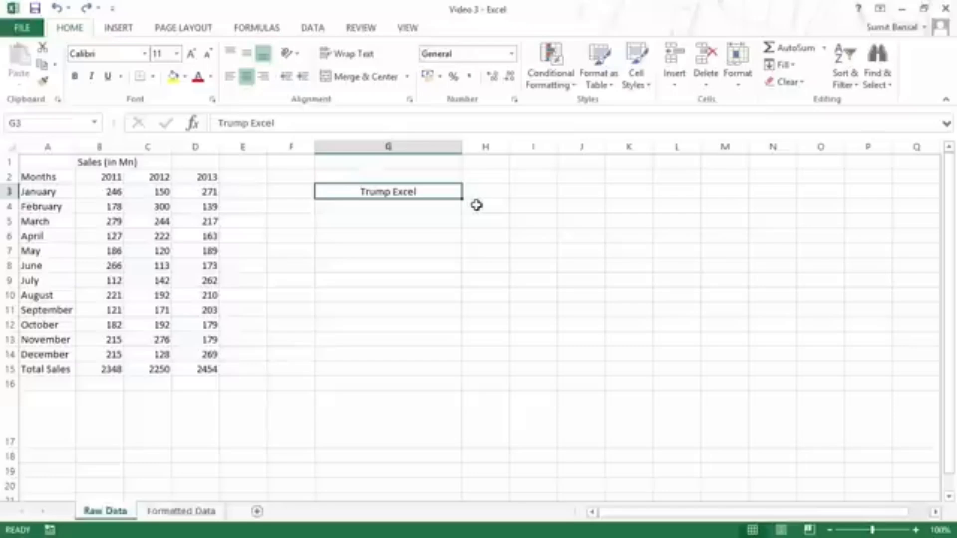
Review the Center Across Selection choice in the horizontal alignment options for cell G3, and close Format Cells without applying it.
key("ctrl+1")
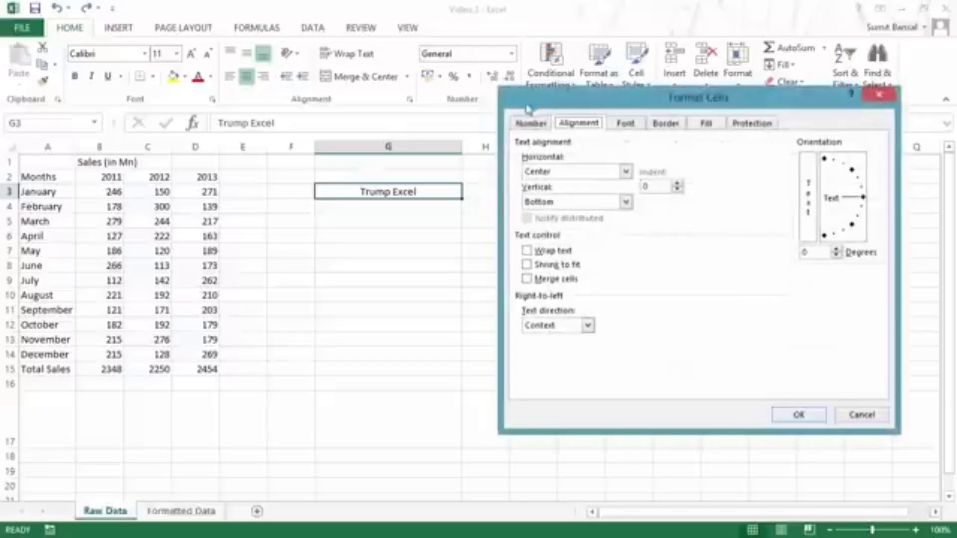
left_click_drag(527, 105, 512, 114)
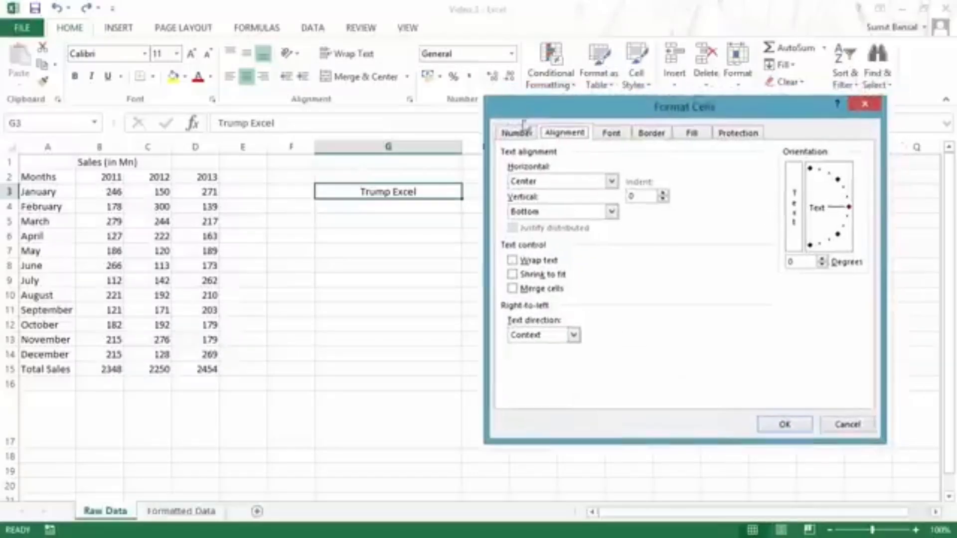
left_click(611, 181)
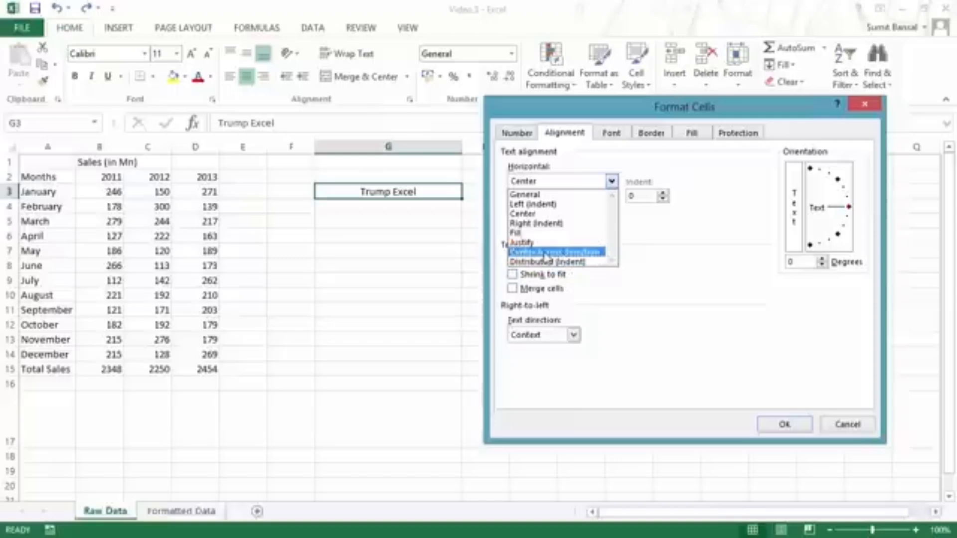
left_click(864, 108)
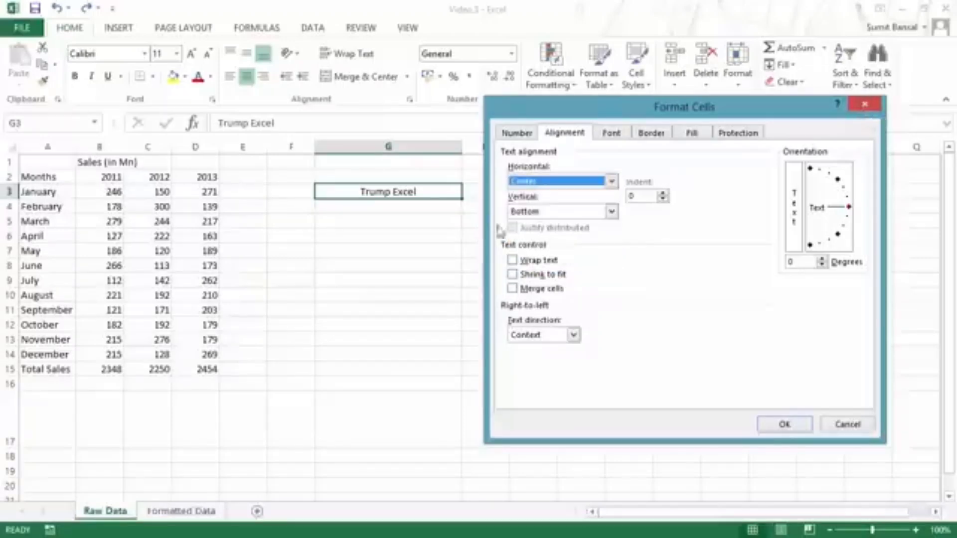
key("Escape")
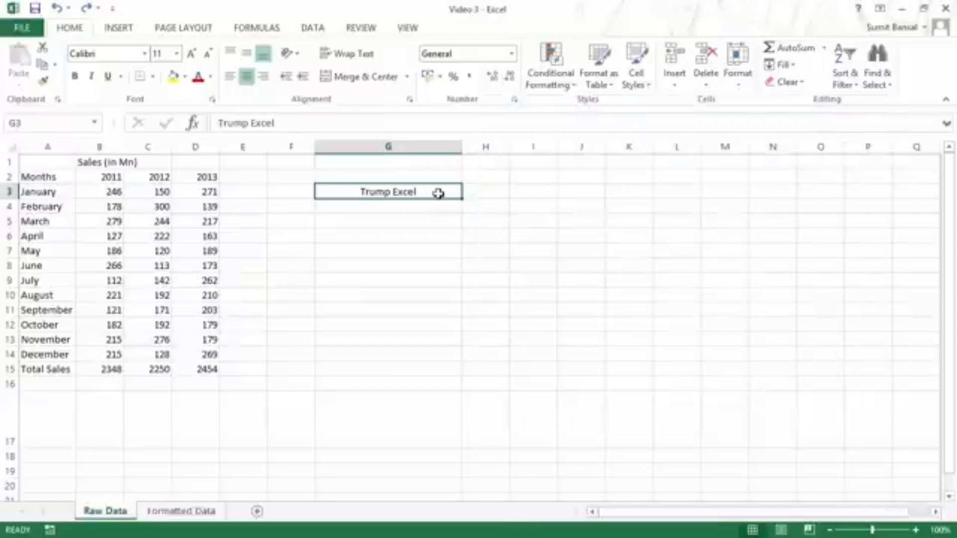
Apply the Center Across Selection horizontal alignment to cells G3:I3 through Format Cells.
left_click_drag(439, 193, 511, 192)
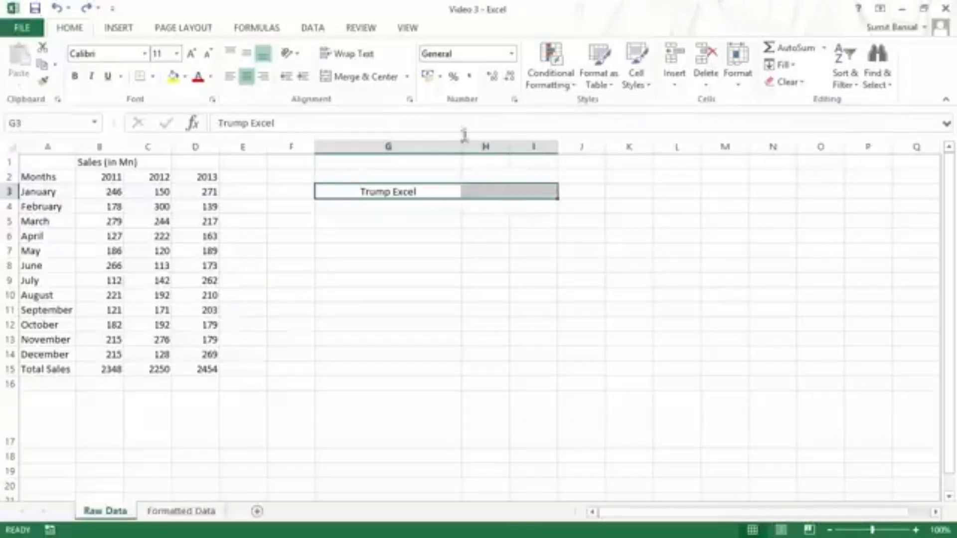
key("ctrl+1")
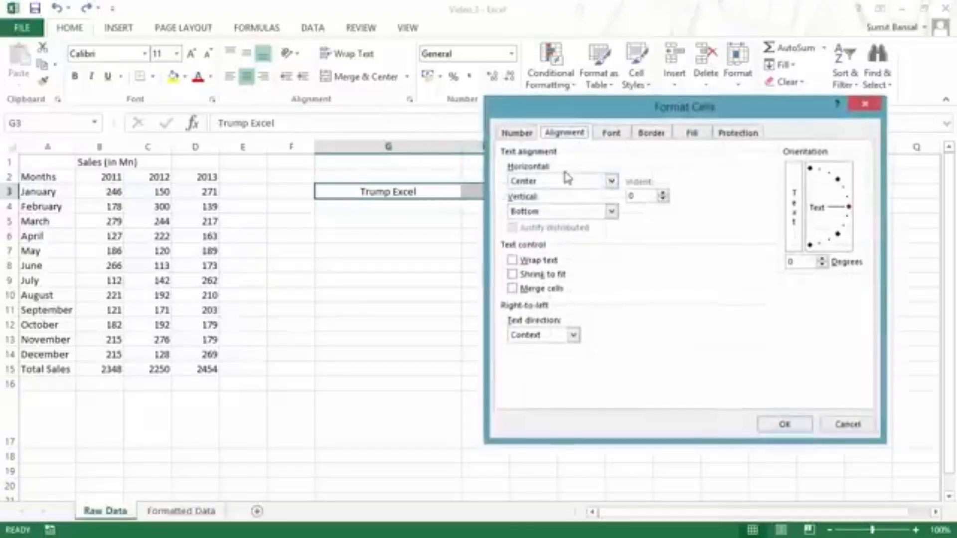
left_click(568, 180)
left_click(554, 251)
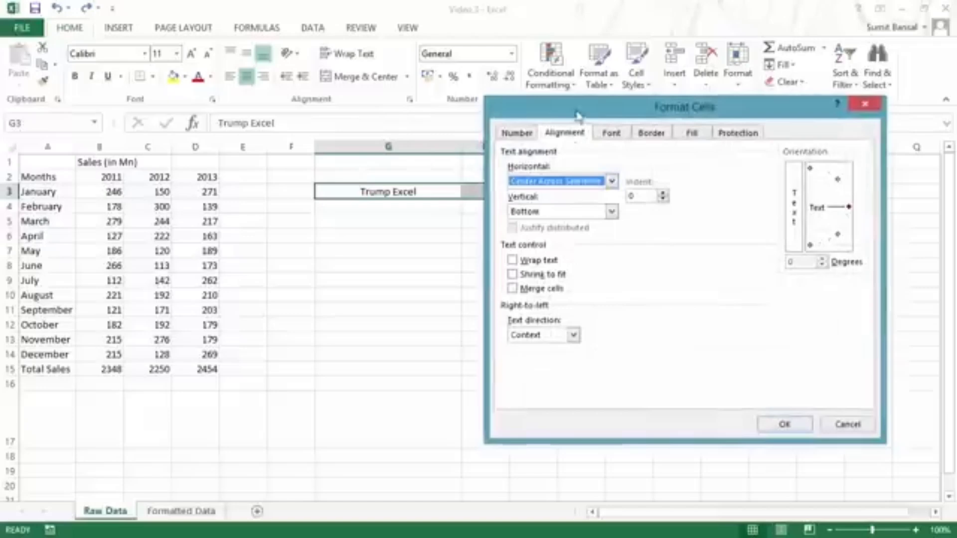
left_click_drag(580, 113, 680, 60)
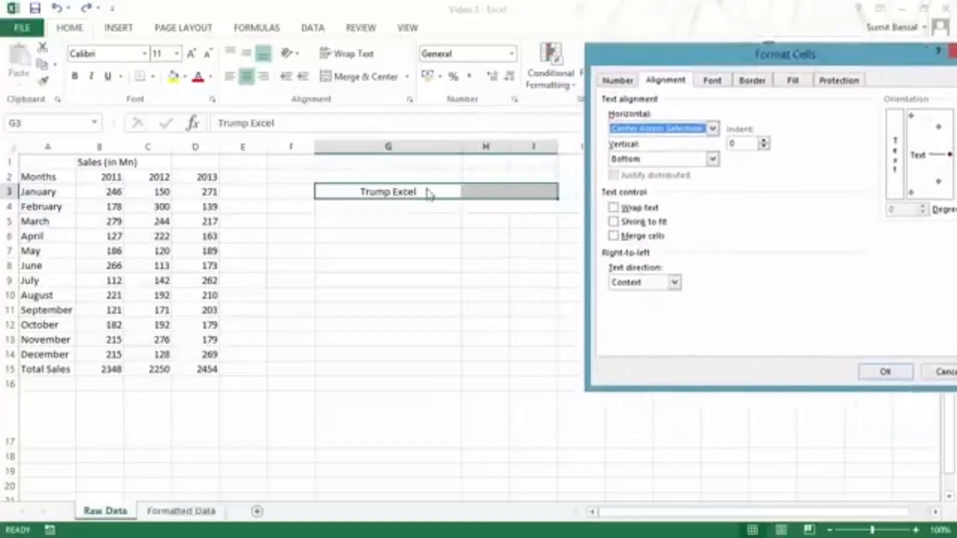
left_click(882, 372)
left_click(480, 253)
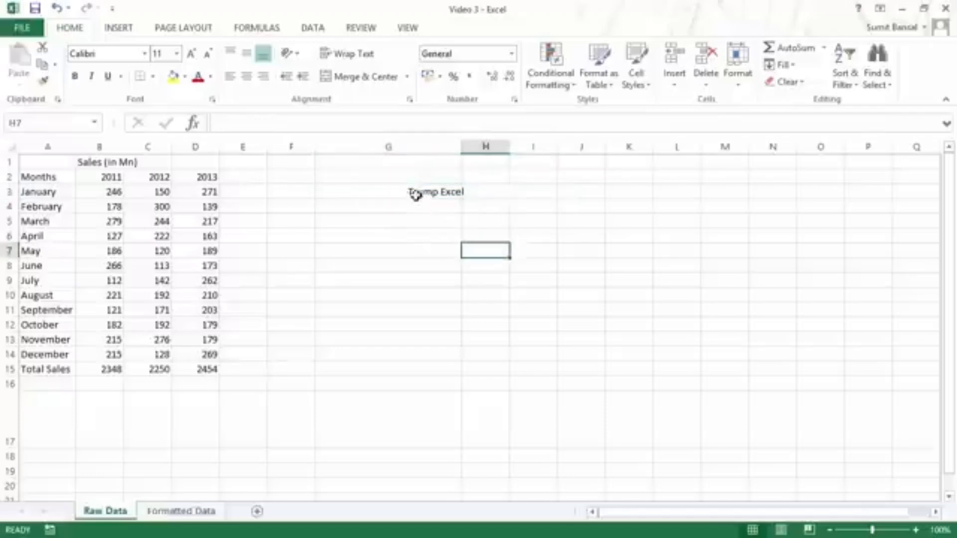
Select G3:I3 as a range and each of its cells individually to check whether they are still separate cells.
left_click_drag(384, 192, 515, 203)
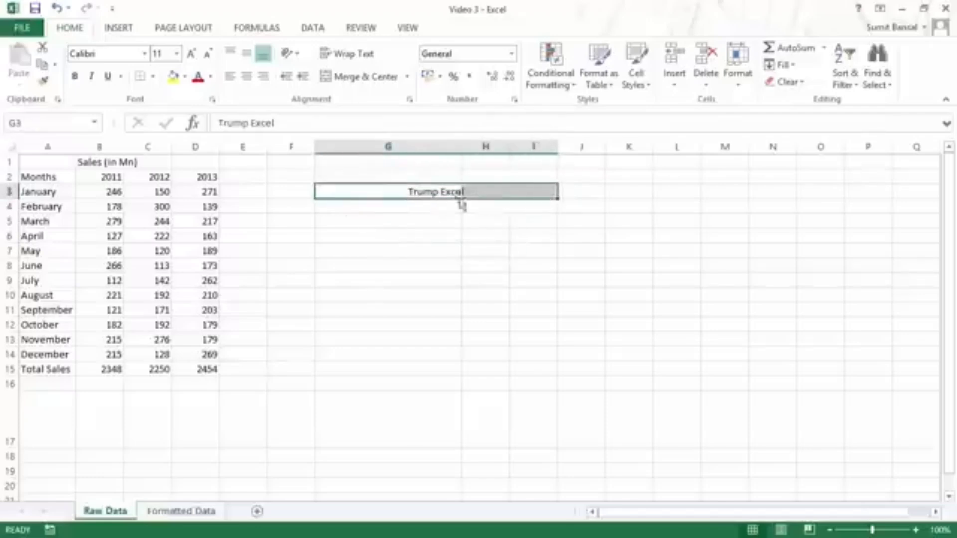
left_click_drag(375, 190, 534, 190)
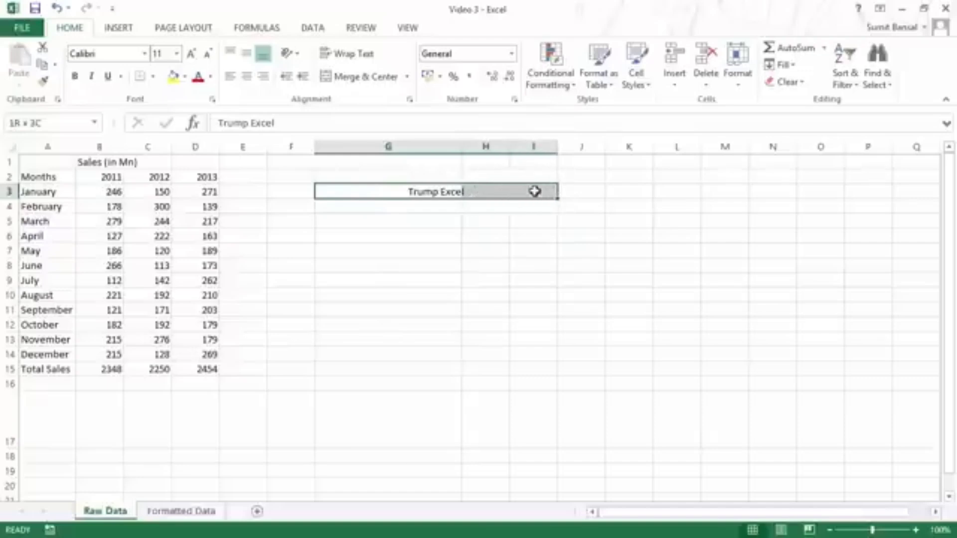
left_click(443, 193)
left_click(494, 192)
left_click(533, 189)
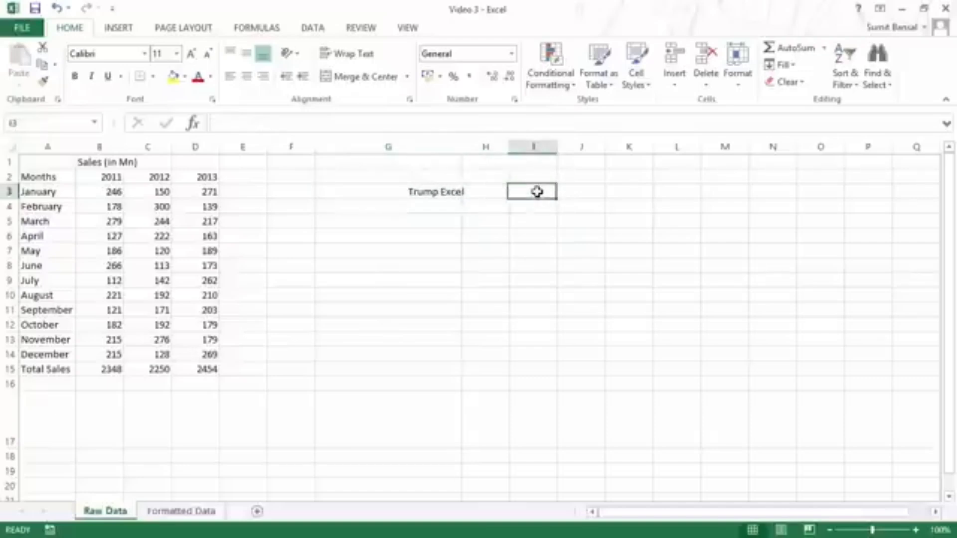
Open Format Cells for cell G3, close it unchanged, and undo the Center Across Selection alignment of G3:I3.
left_click(399, 189)
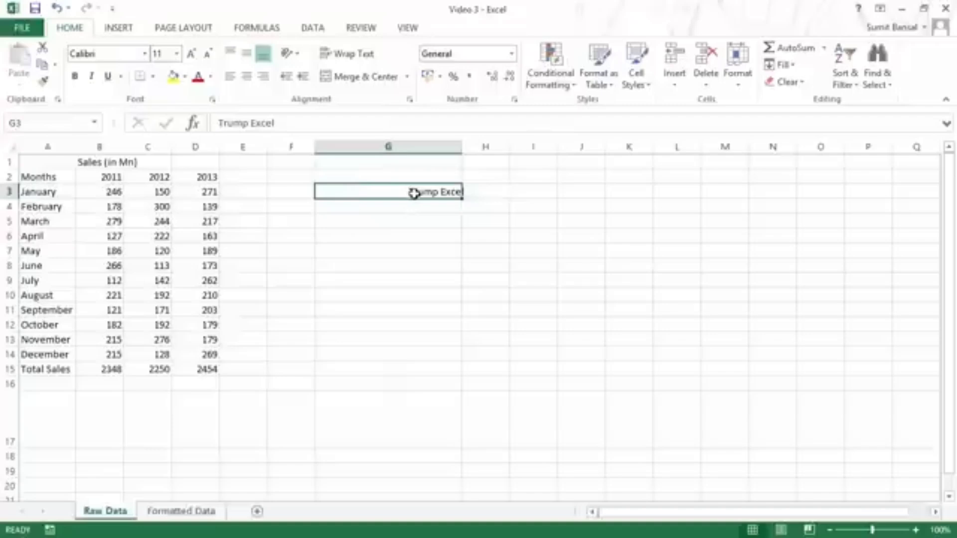
key("ctrl+1")
key("Escape")
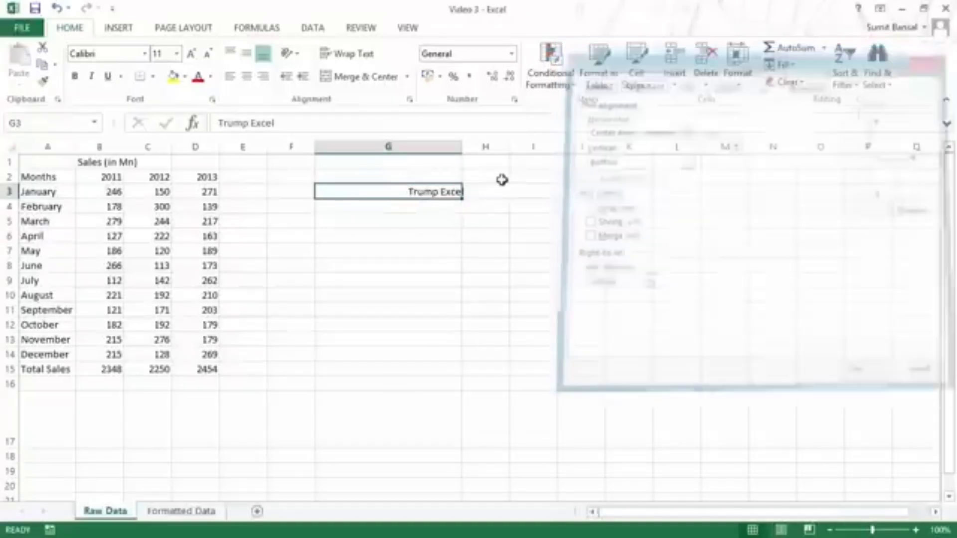
key("ctrl+z")
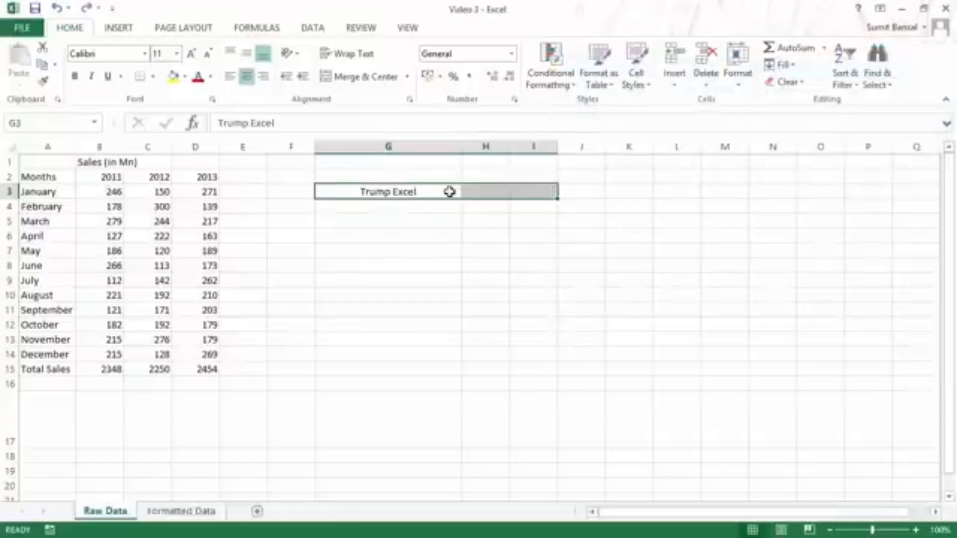
Review the horizontal and vertical alignment choices and the text control options for G3:I3 in Format Cells, and close the dialog with nothing altered.
key("ctrl+1")
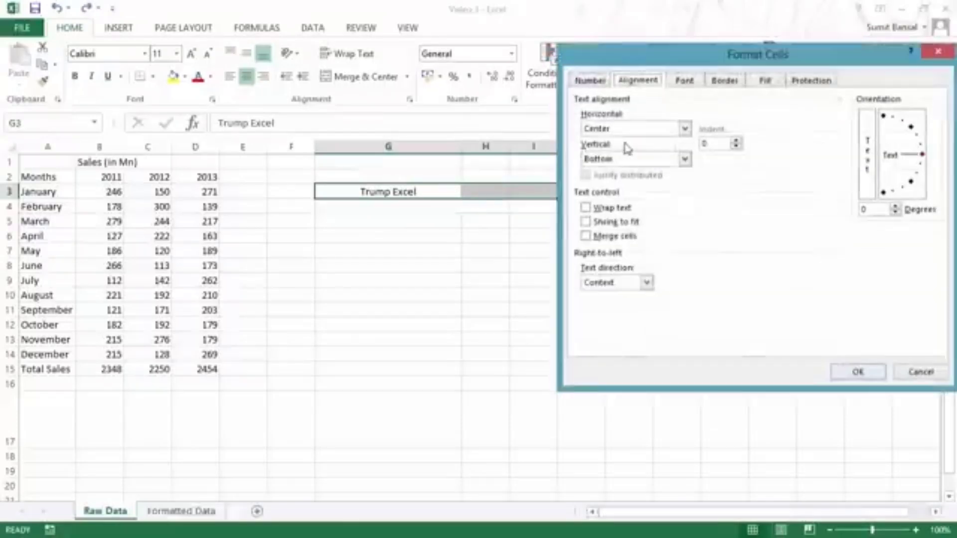
left_click(630, 131)
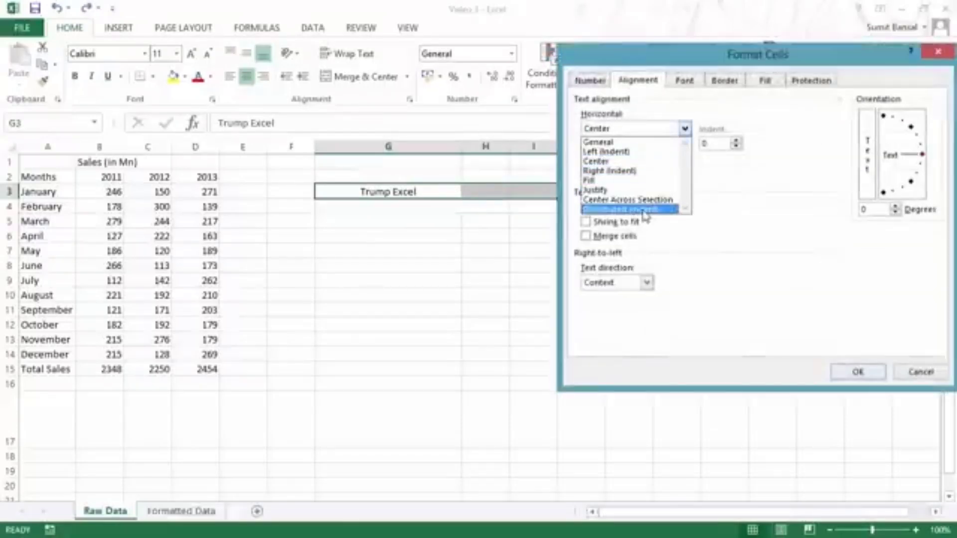
left_click(648, 130)
left_click(641, 160)
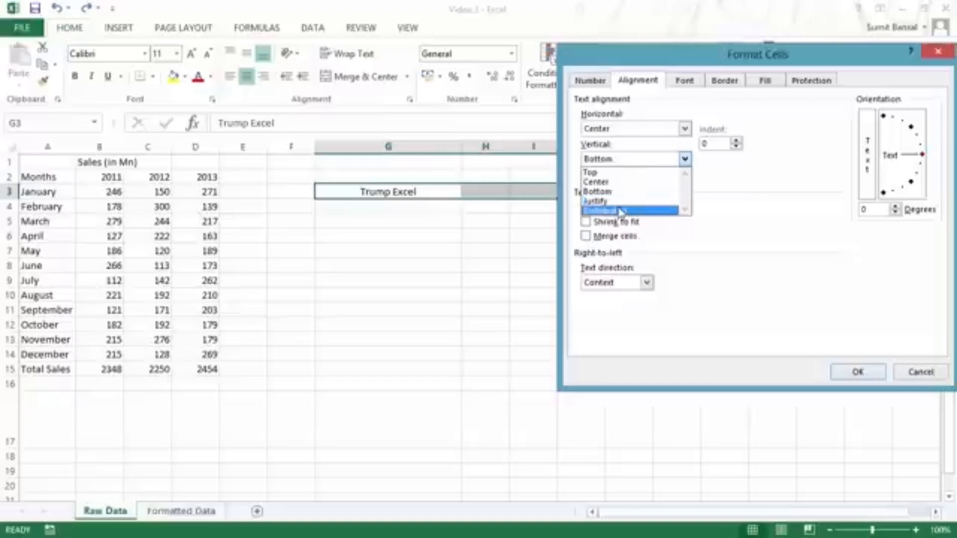
left_click(686, 160)
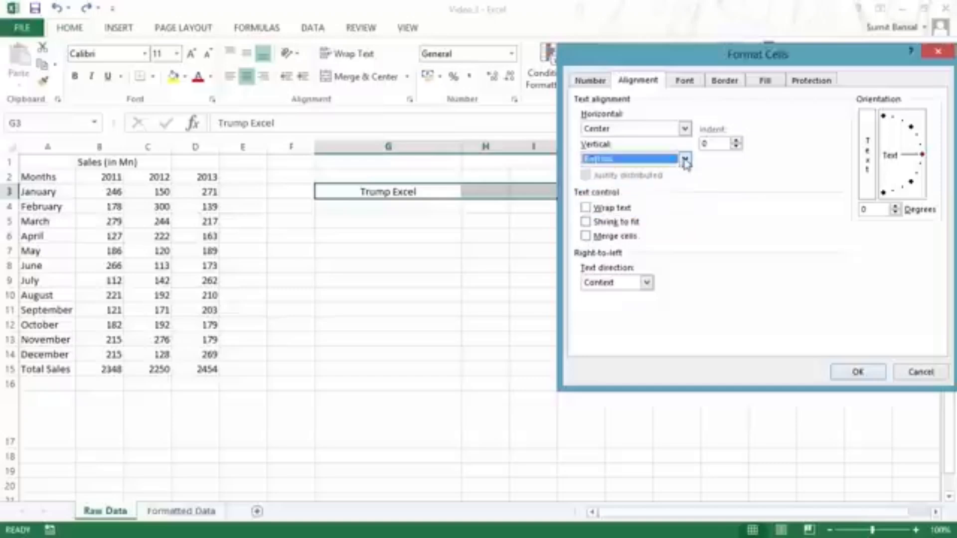
left_click_drag(631, 56, 638, 29)
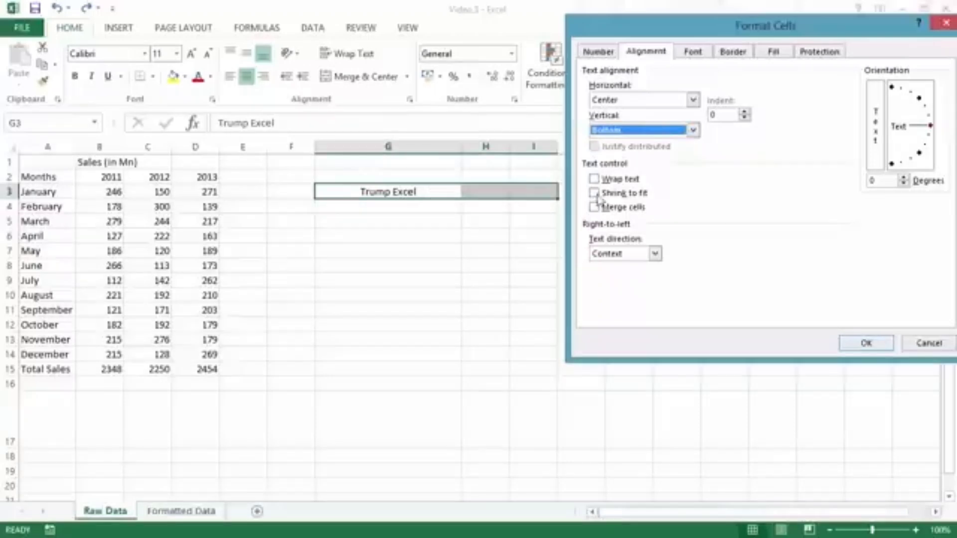
left_click(852, 350)
Narrow column G until it is slimmer than the text in G3, and apply Shrink to fit to that cell.
left_click_drag(459, 147, 354, 147)
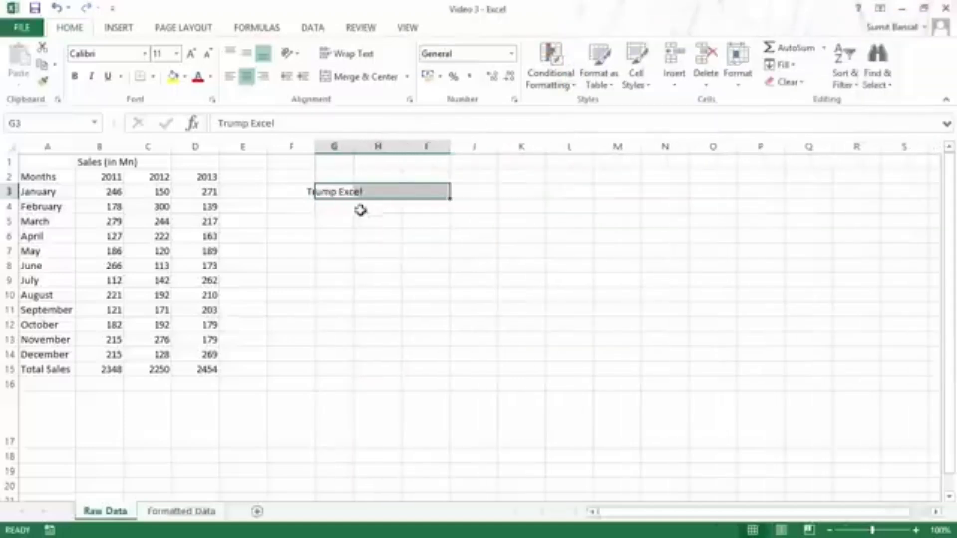
left_click(337, 193)
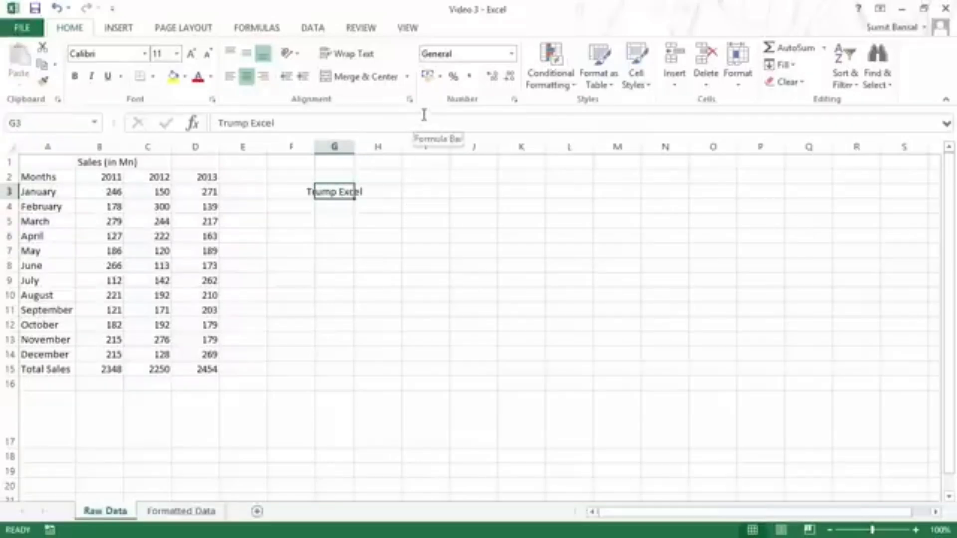
key("ctrl+1")
left_click_drag(612, 26, 473, 74)
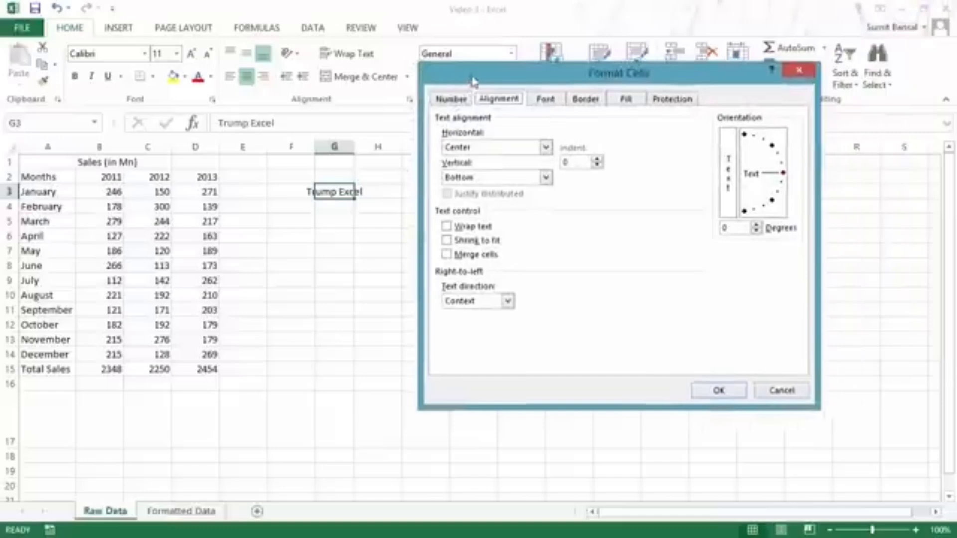
left_click(446, 240)
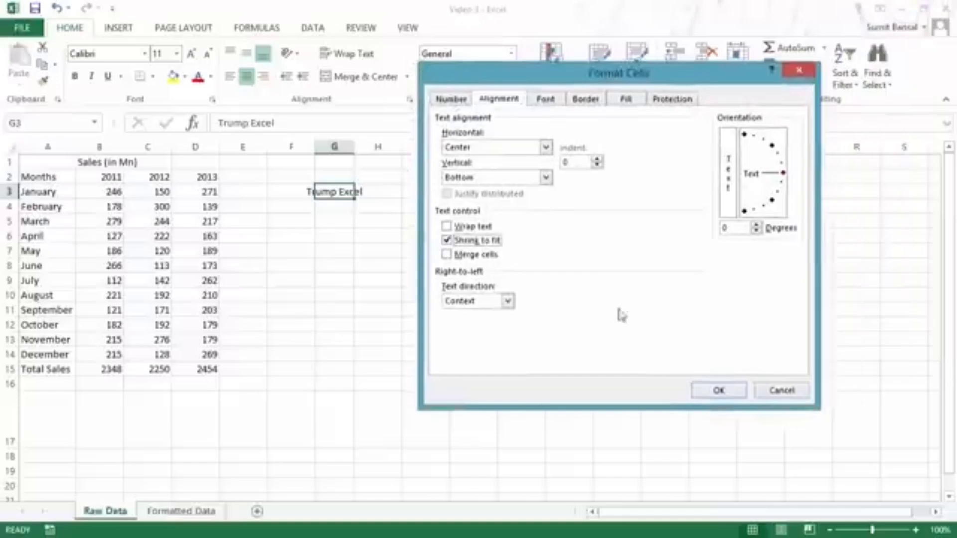
left_click(707, 392)
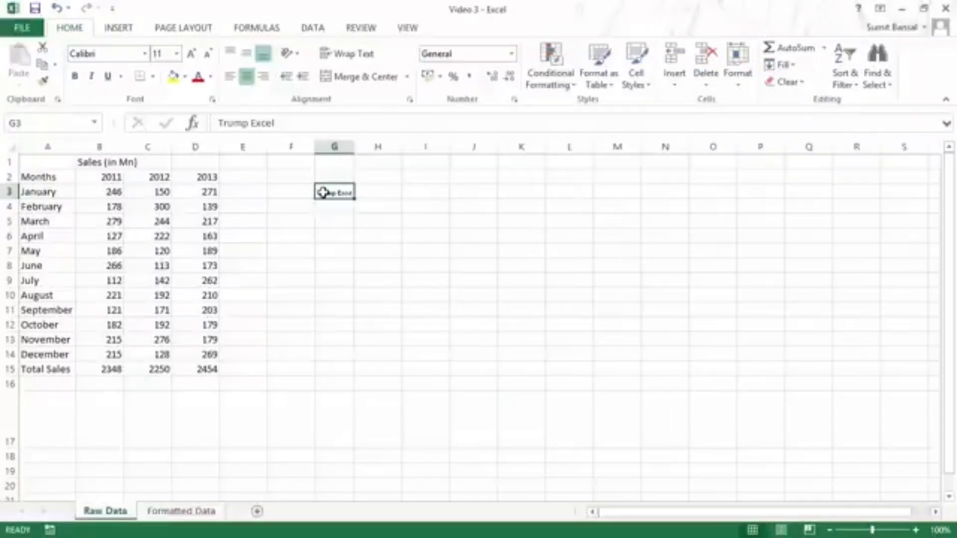
Turn off Shrink to fit for cell G3, look at the text direction choices, and rotate its text to 45 degrees.
key("ctrl+1")
left_click(467, 241)
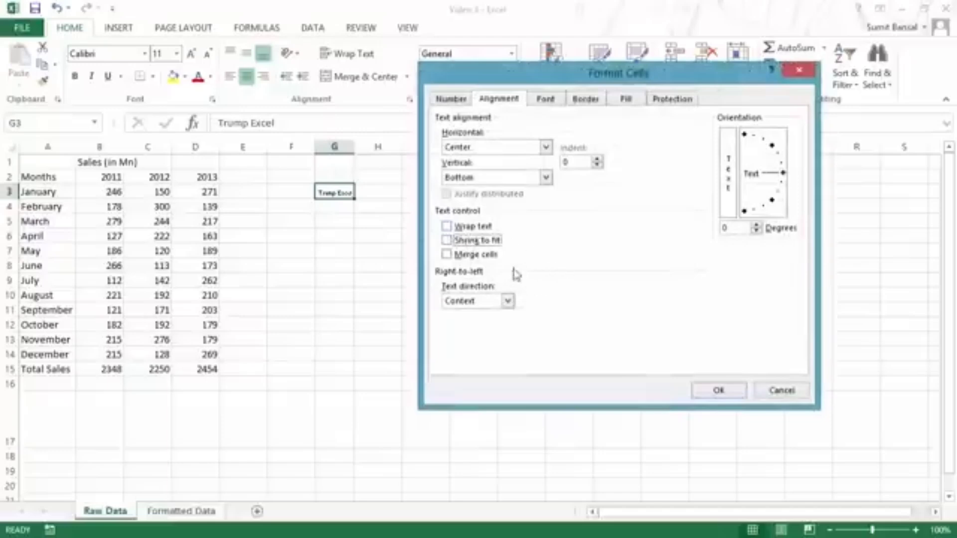
left_click(508, 302)
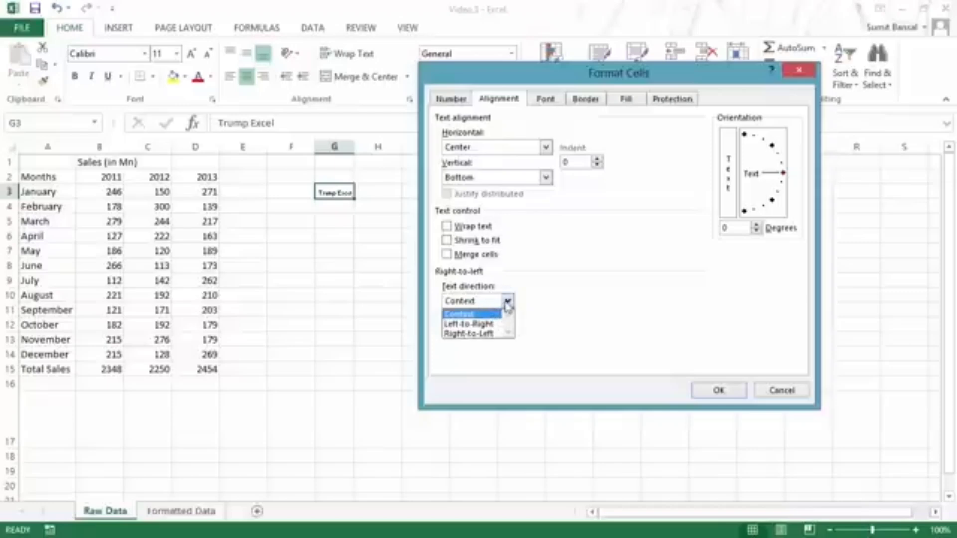
left_click(508, 302)
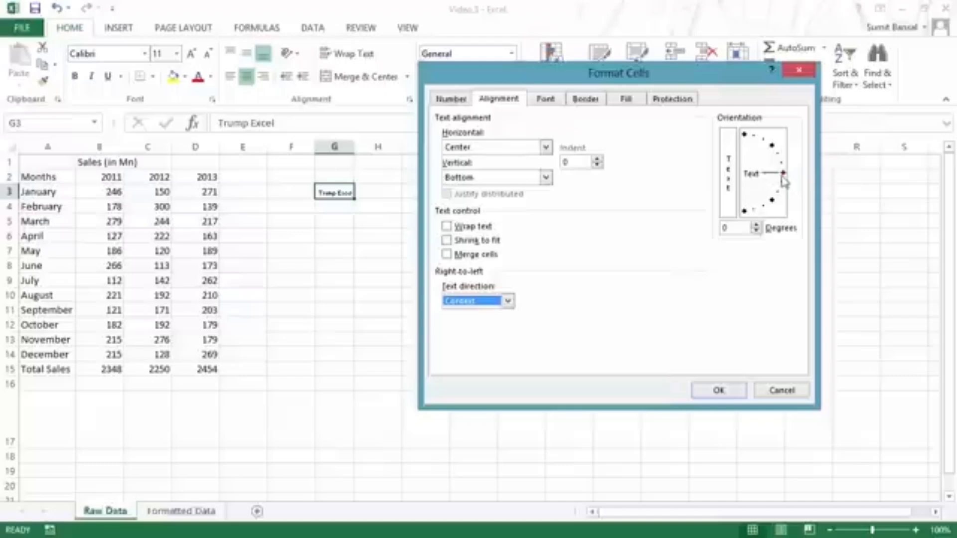
left_click_drag(784, 173, 772, 145)
left_click(721, 393)
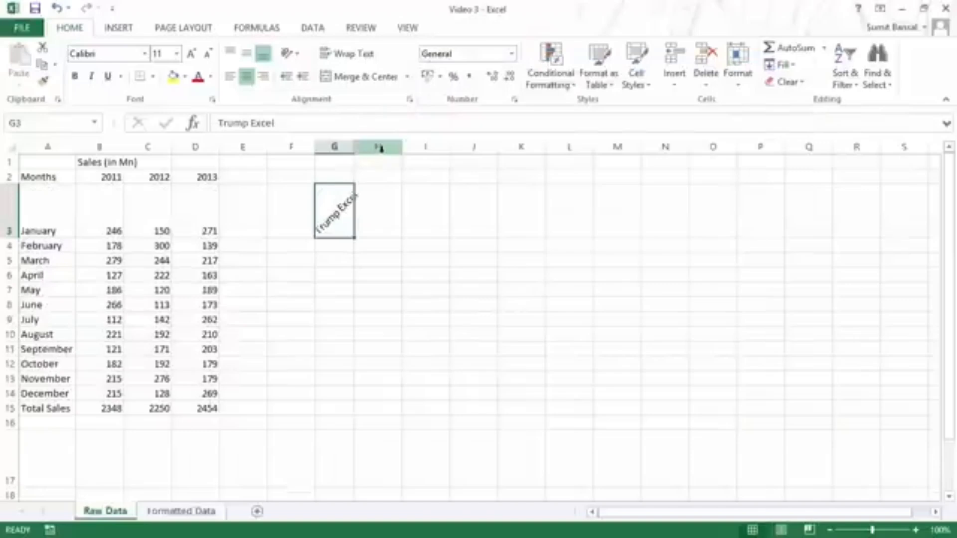
Undo the 45-degree rotation and the Shrink to fit setting of G3, and left-align the cell.
key("ctrl+1")
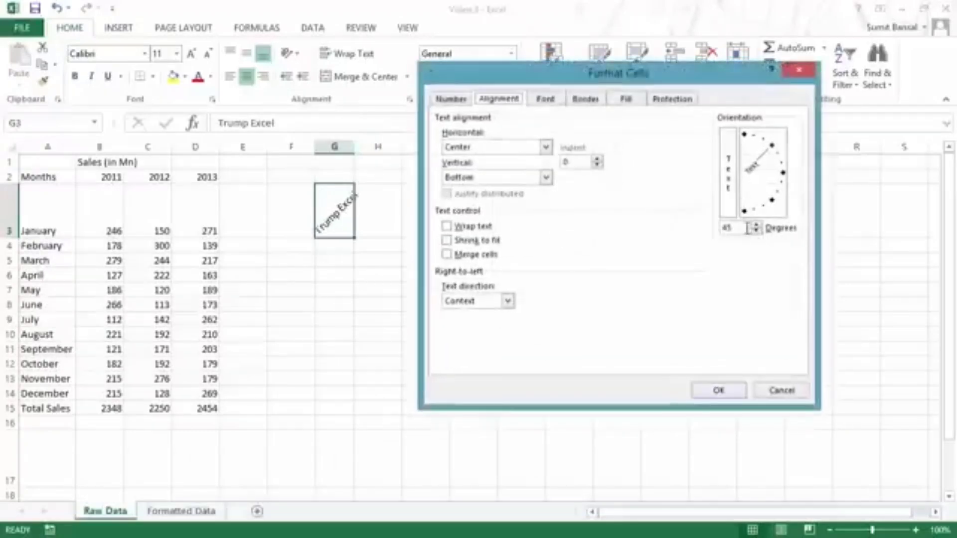
key("Escape")
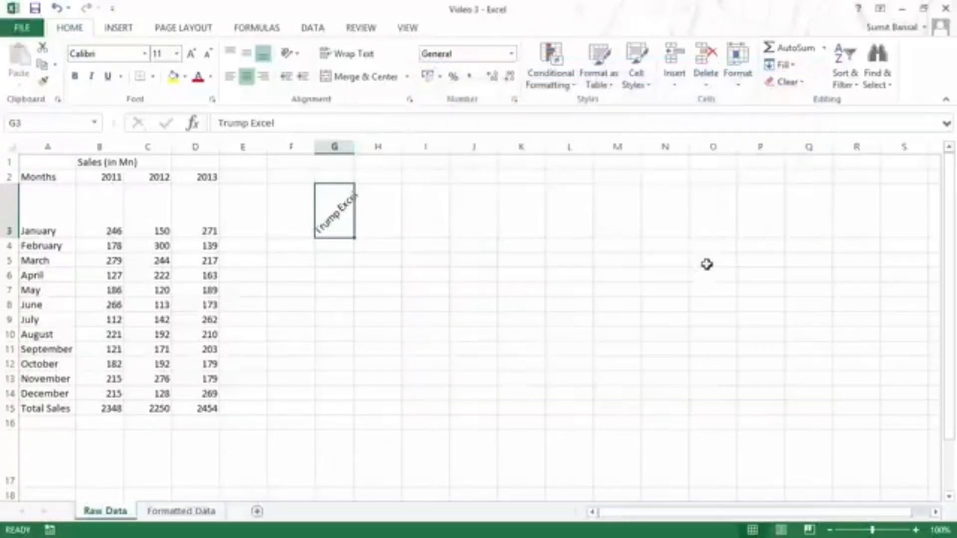
key("ctrl+z")
key("ctrl+z")
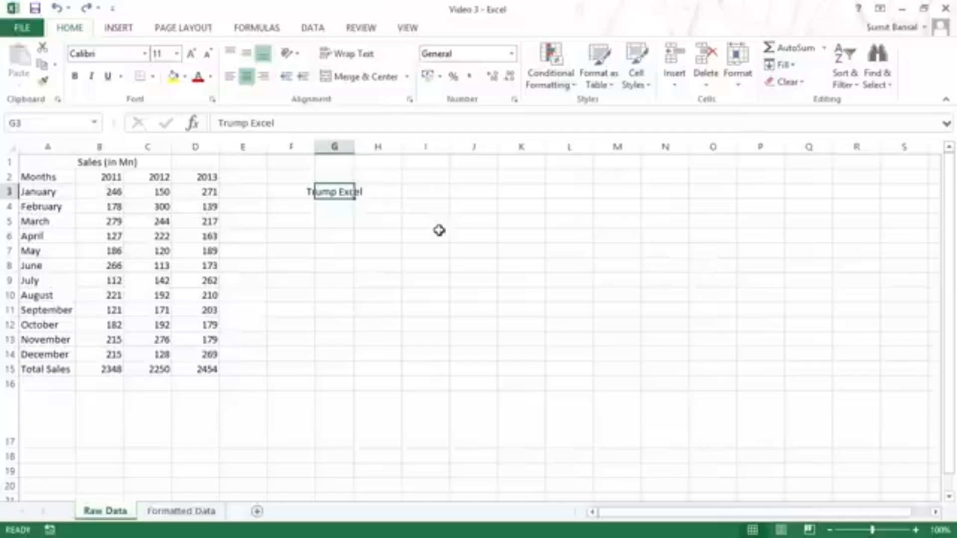
left_click(229, 79)
Look through the font, underline and font colour options for G3 in Format Cells, and apply Strikethrough to the cell.
key("ctrl+shift+f")
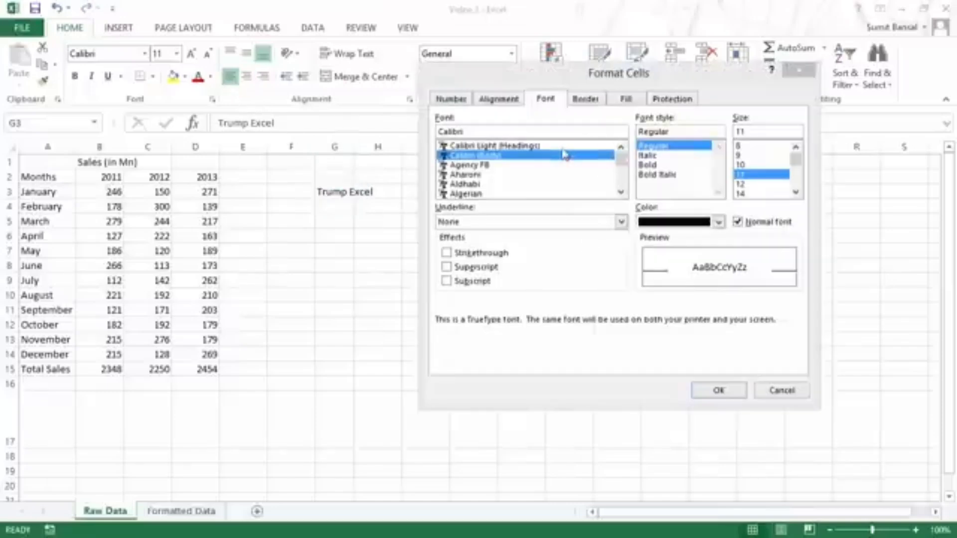
left_click_drag(573, 79, 557, 97)
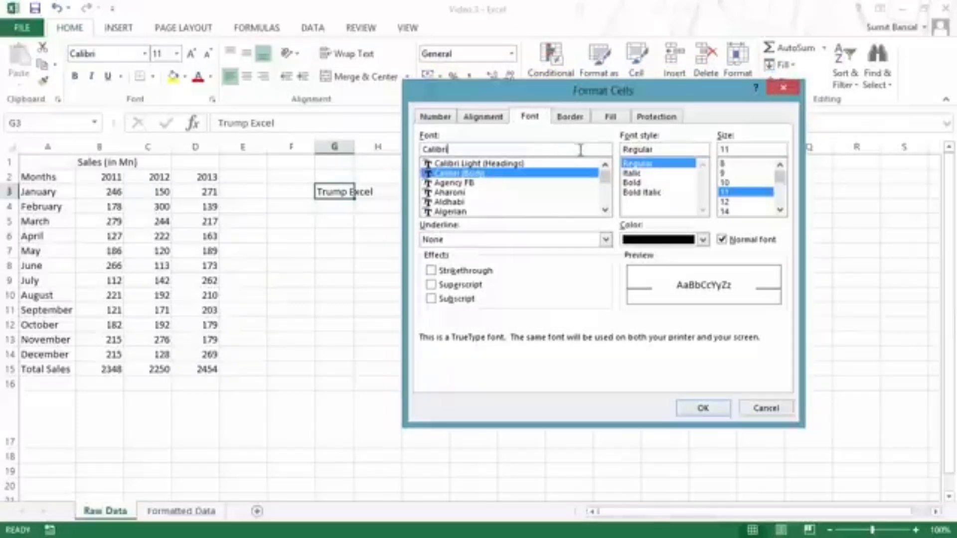
left_click_drag(605, 177, 564, 183)
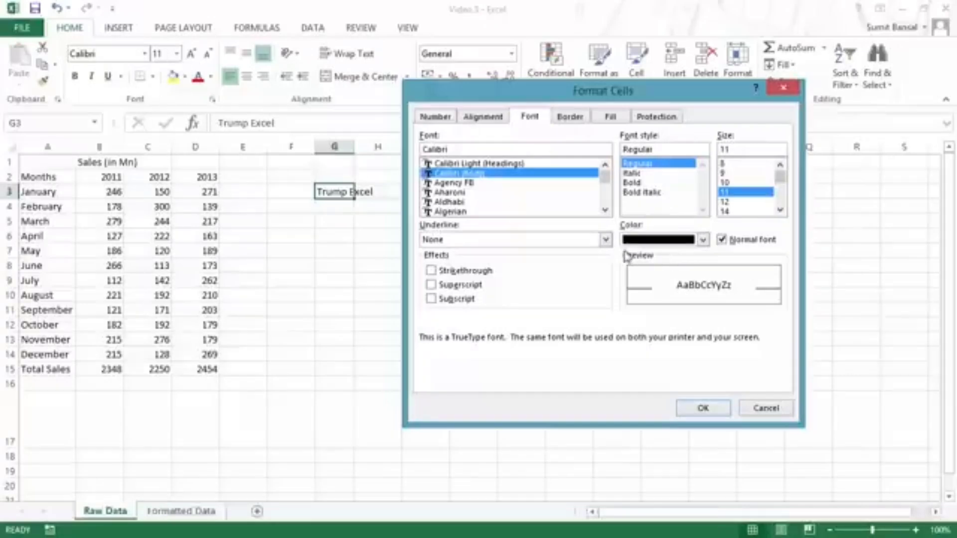
left_click(606, 240)
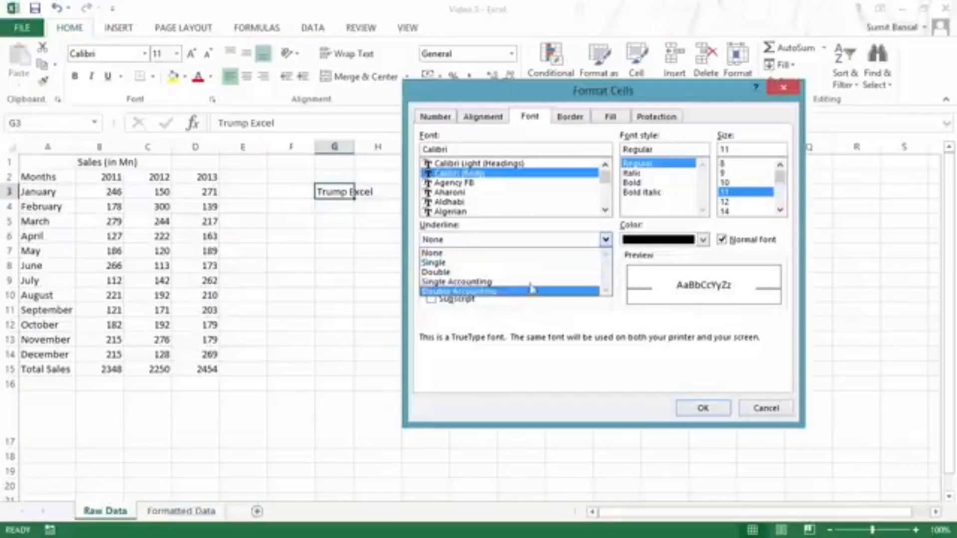
left_click(609, 240)
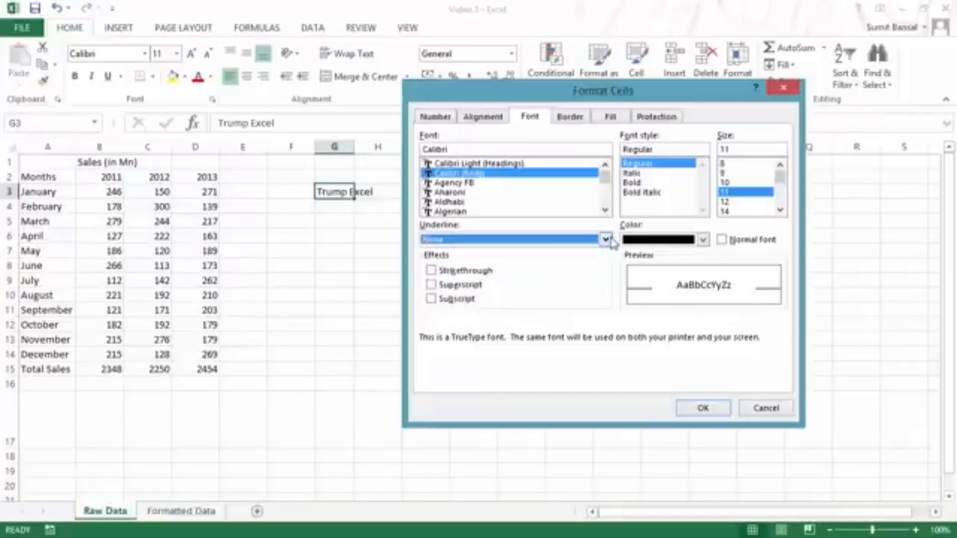
left_click(710, 242)
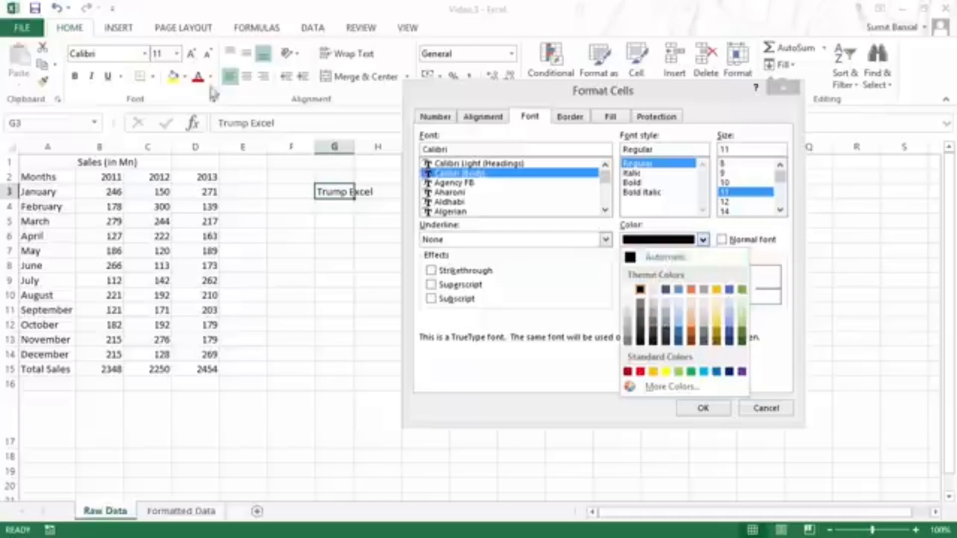
left_click(703, 240)
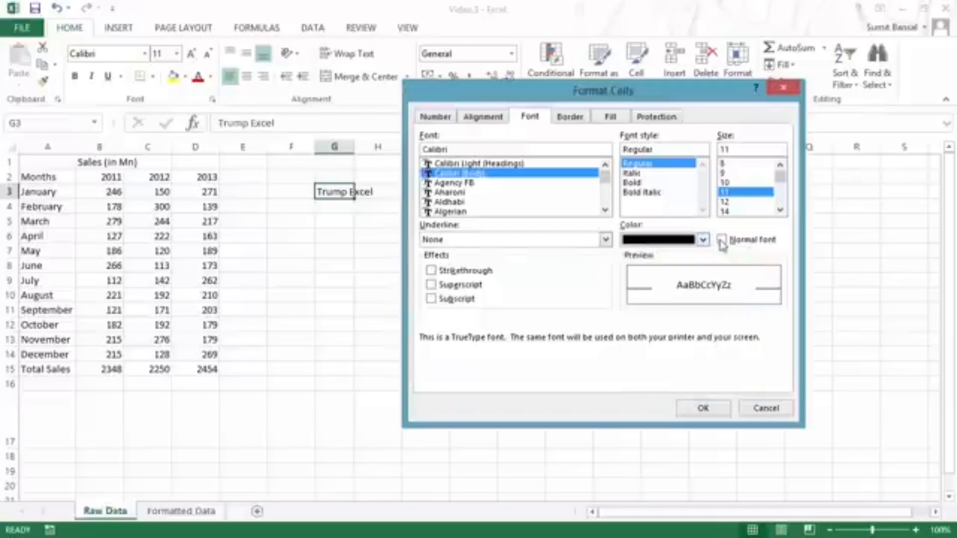
left_click(432, 270)
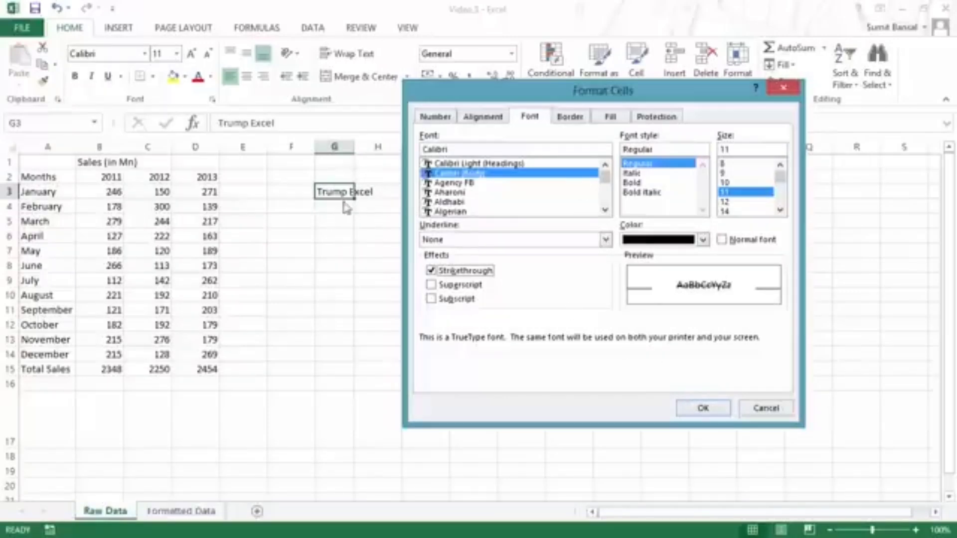
left_click(688, 410)
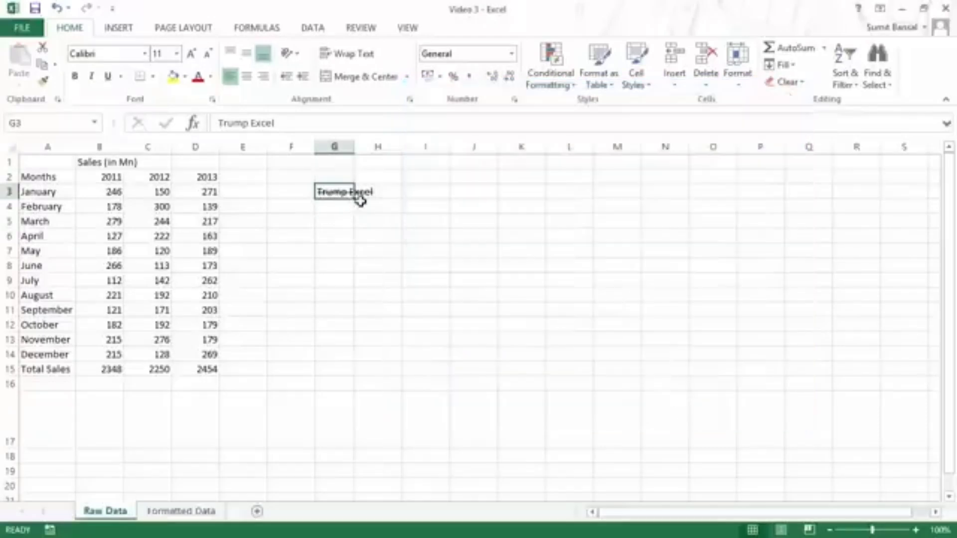
Preview Superscript and Subscript for G3, view the border options, and close Format Cells without applying anything.
key("ctrl+1")
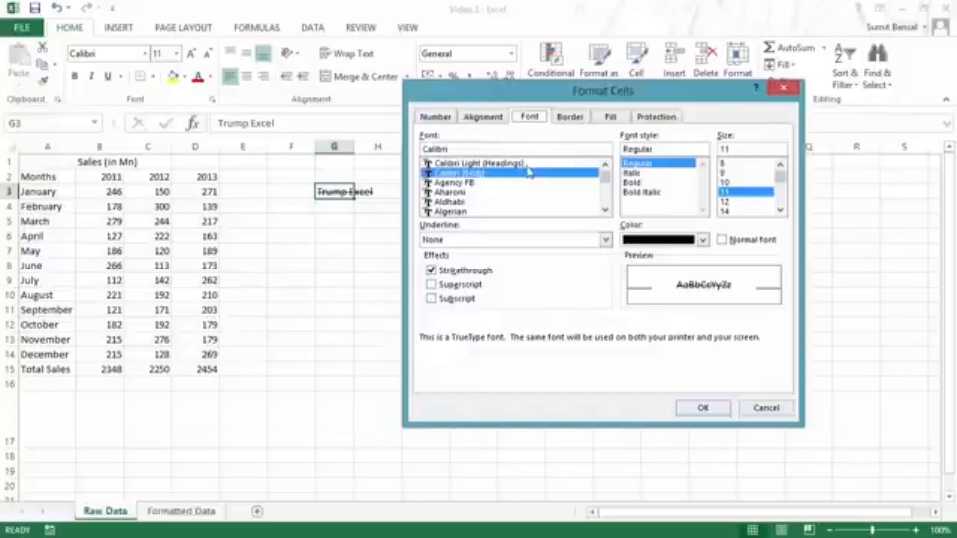
left_click(432, 273)
left_click(432, 285)
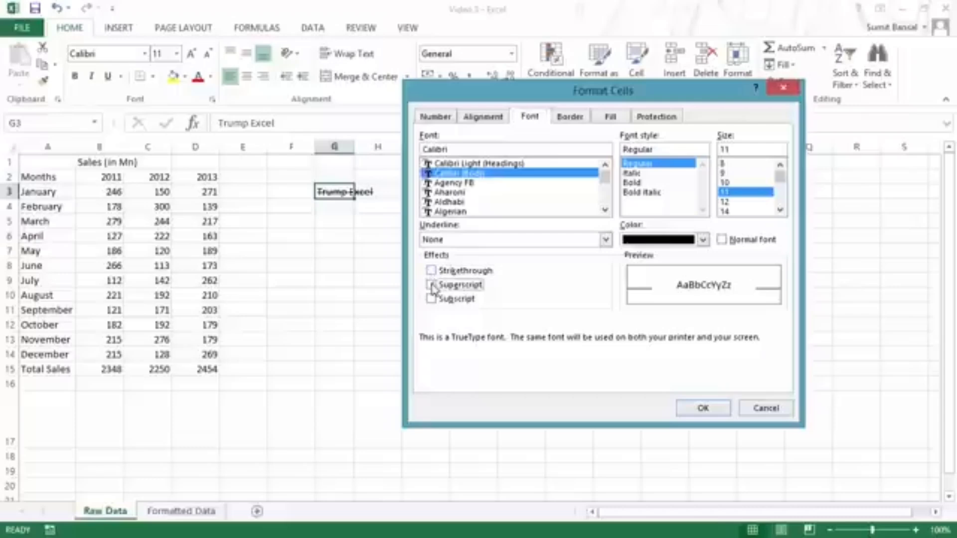
left_click(432, 285)
left_click(430, 301)
left_click(431, 301)
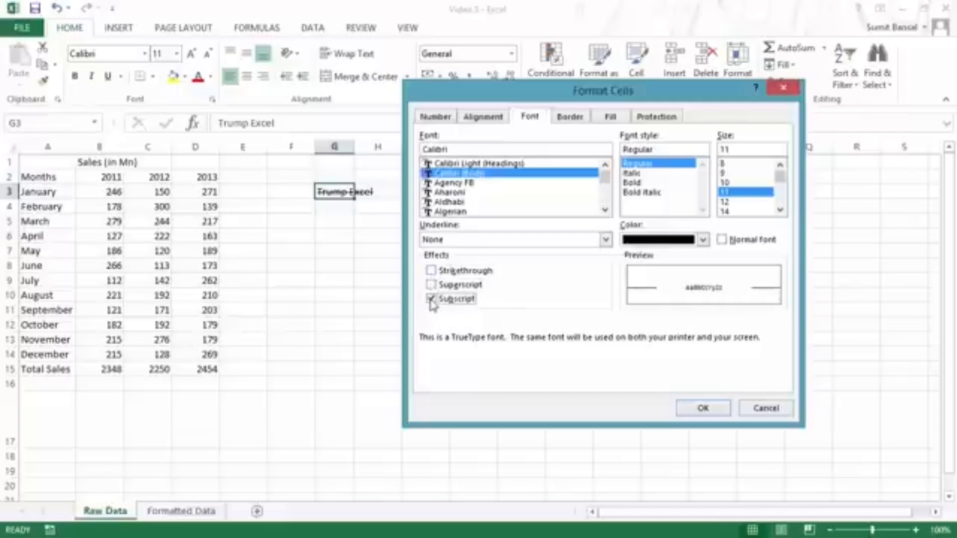
left_click(431, 300)
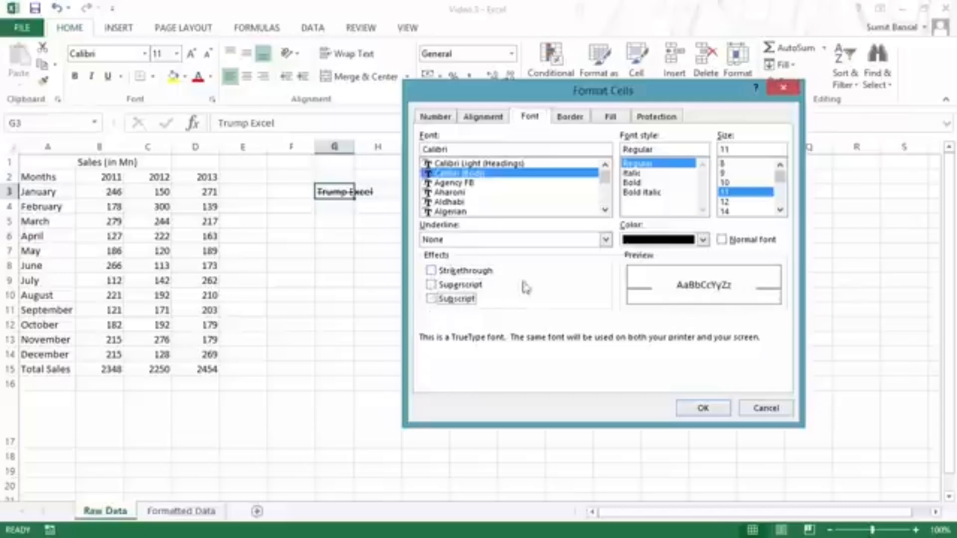
left_click(565, 123)
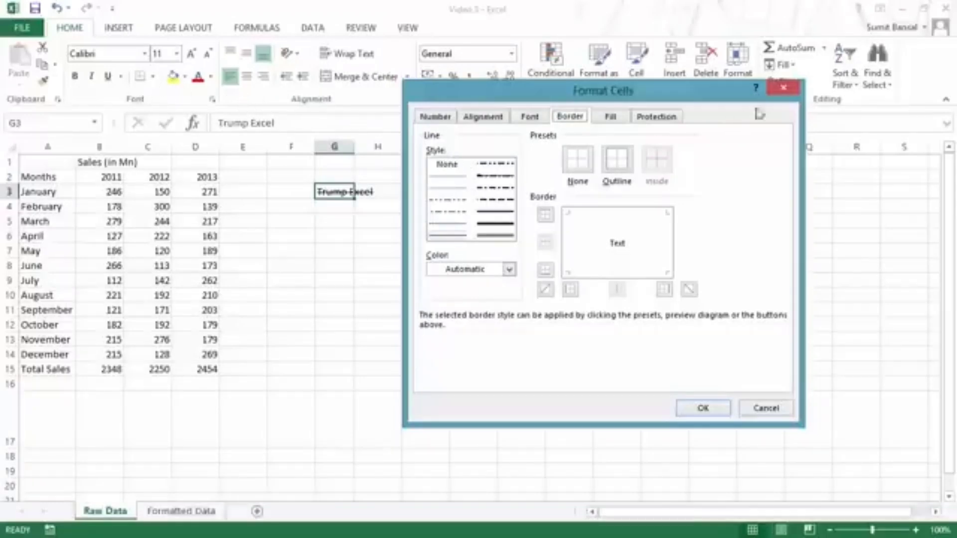
left_click(784, 88)
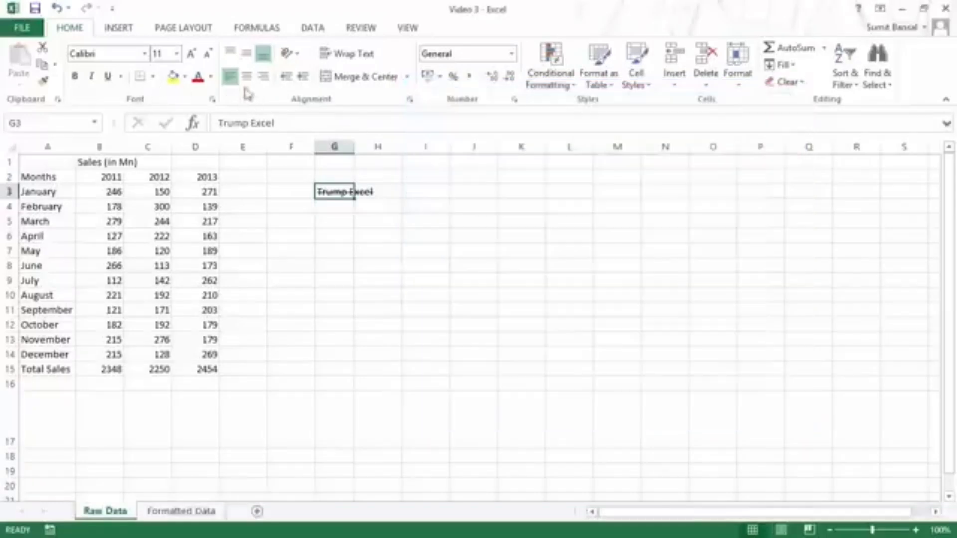
Draw an outside border around I3:L11, and draw a border grid over the same range.
left_click(154, 81)
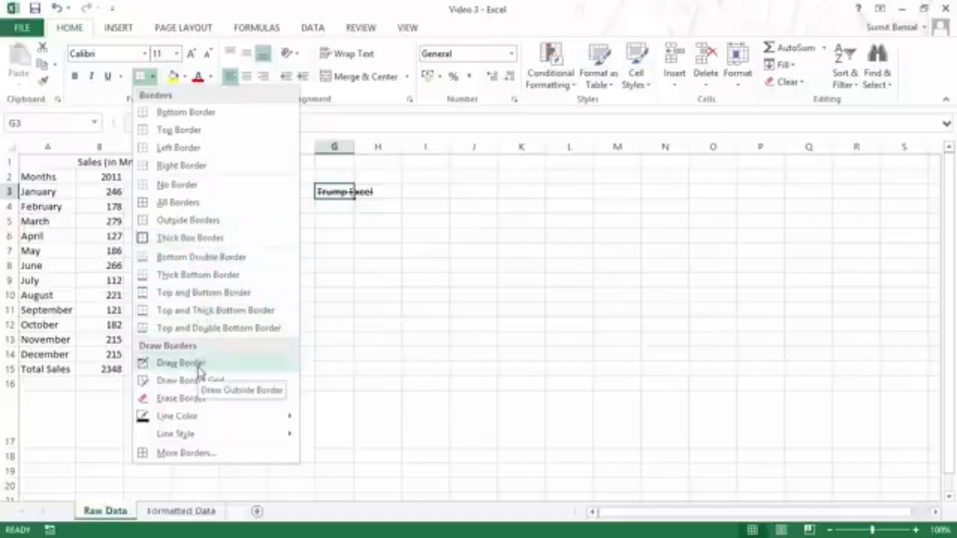
left_click(181, 363)
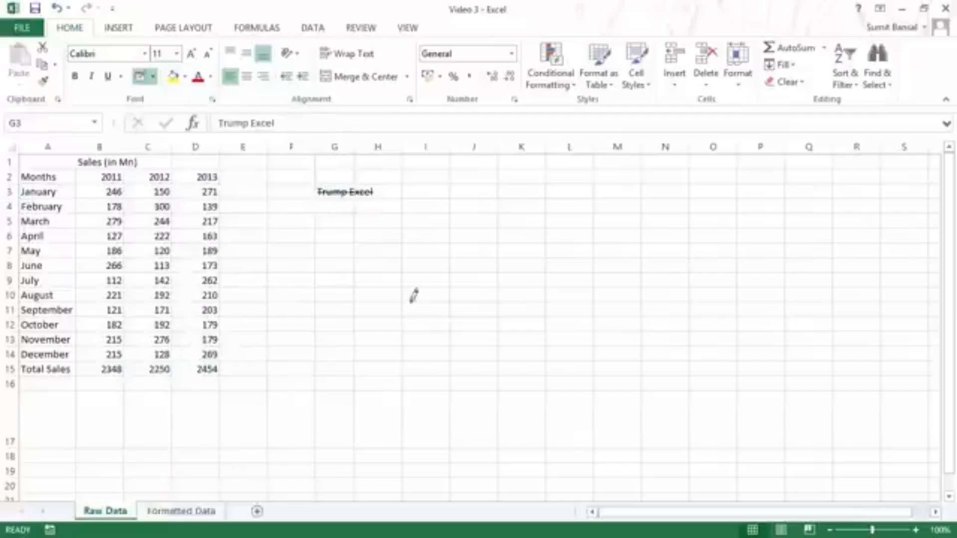
left_click_drag(438, 185, 584, 300)
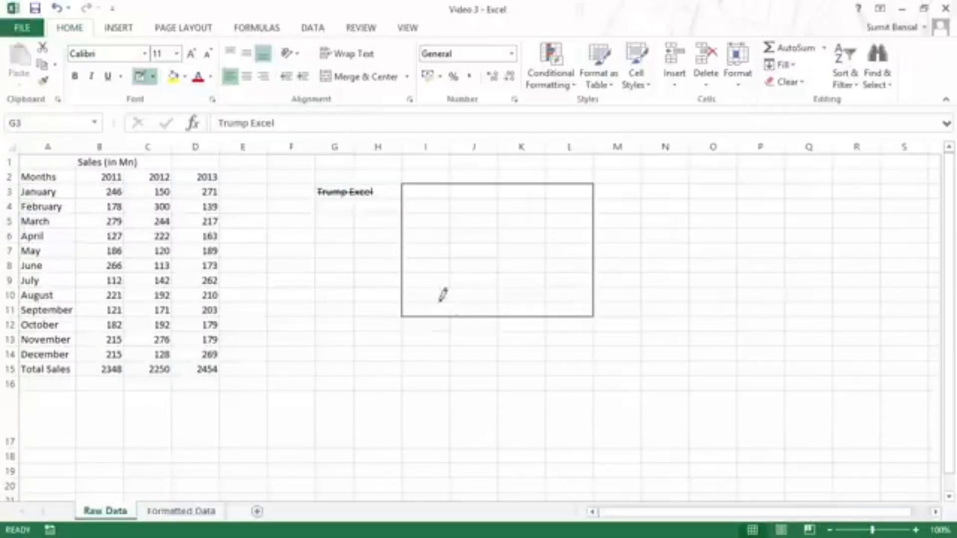
left_click(153, 79)
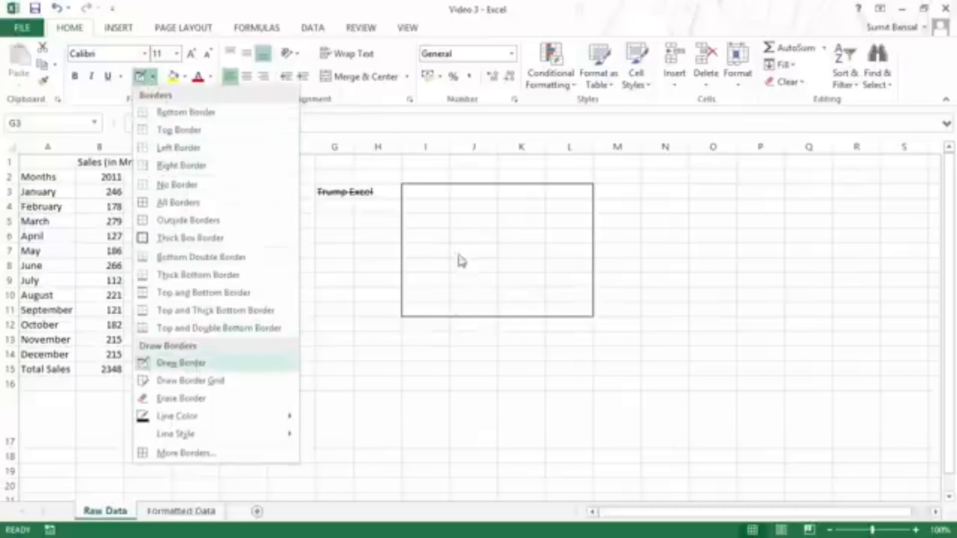
left_click(183, 385)
mouse_move(429, 188)
left_mouse_down()
mouse_move(492, 224)
mouse_move(576, 299)
left_mouse_up()
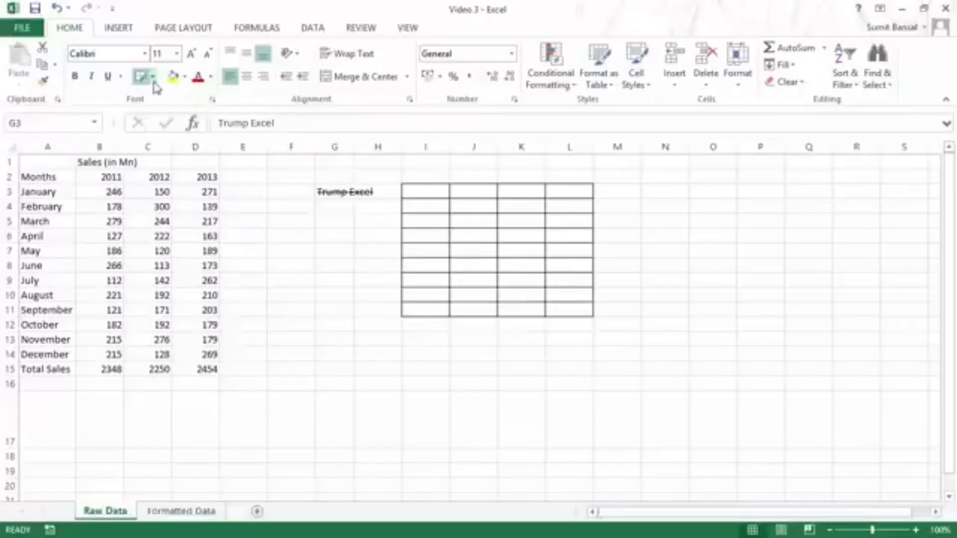
Set the border line colour to dark orange and draw a border grid over M4:P13.
left_click(153, 77)
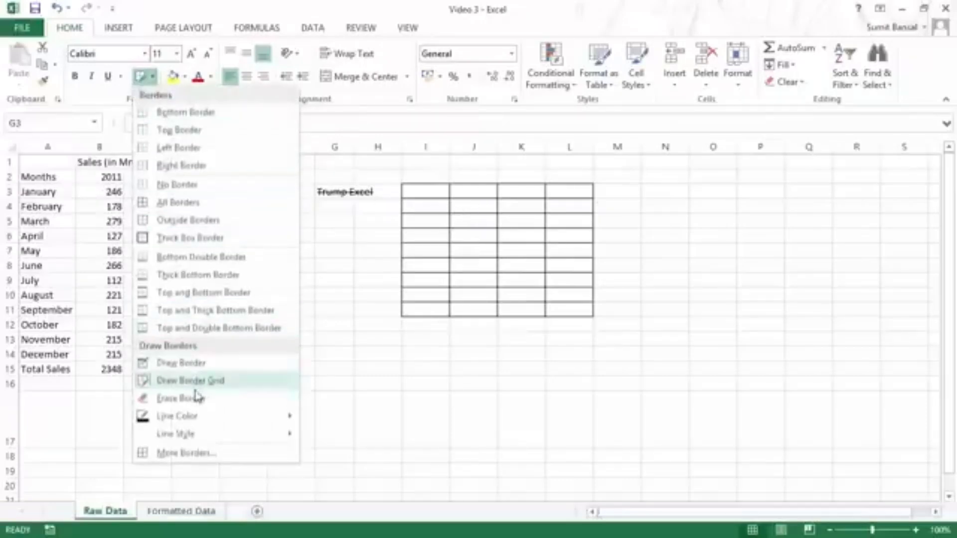
mouse_move(205, 417)
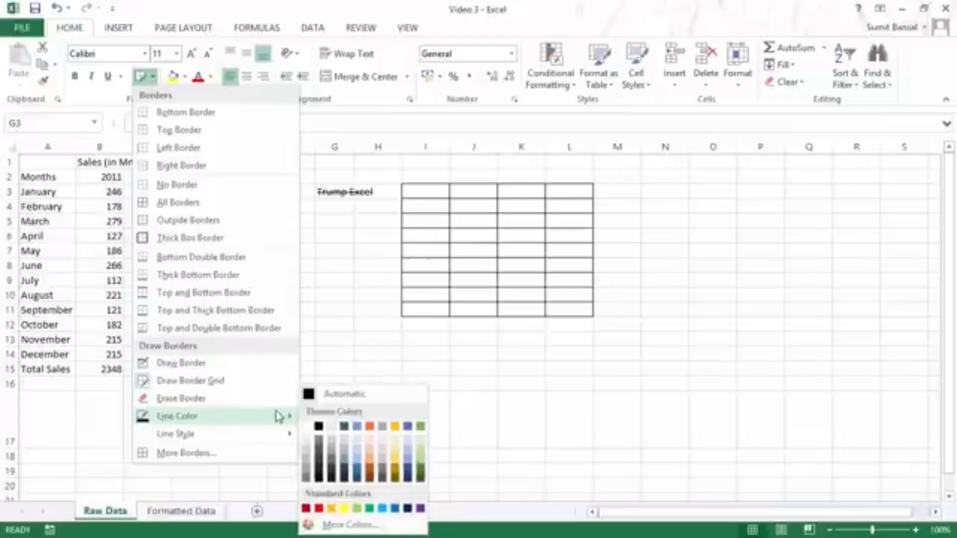
left_click(375, 476)
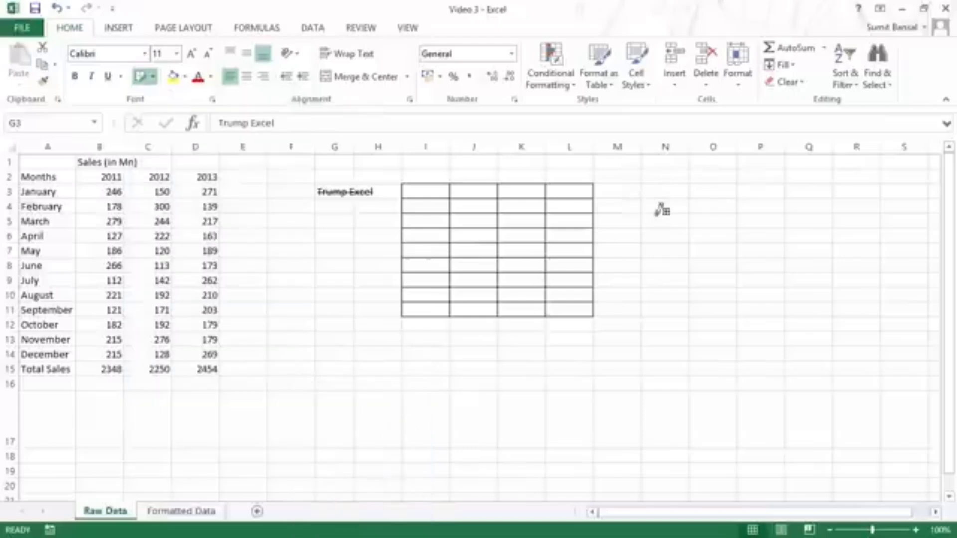
left_click_drag(642, 202, 770, 339)
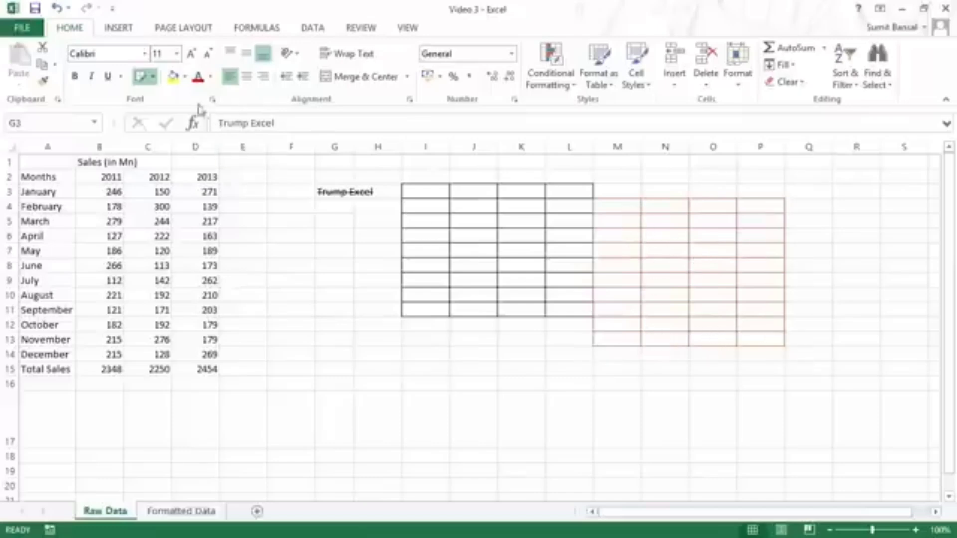
Look through the border line styles and presets for G3 in Format Cells, and close it without adding a border.
left_click(153, 77)
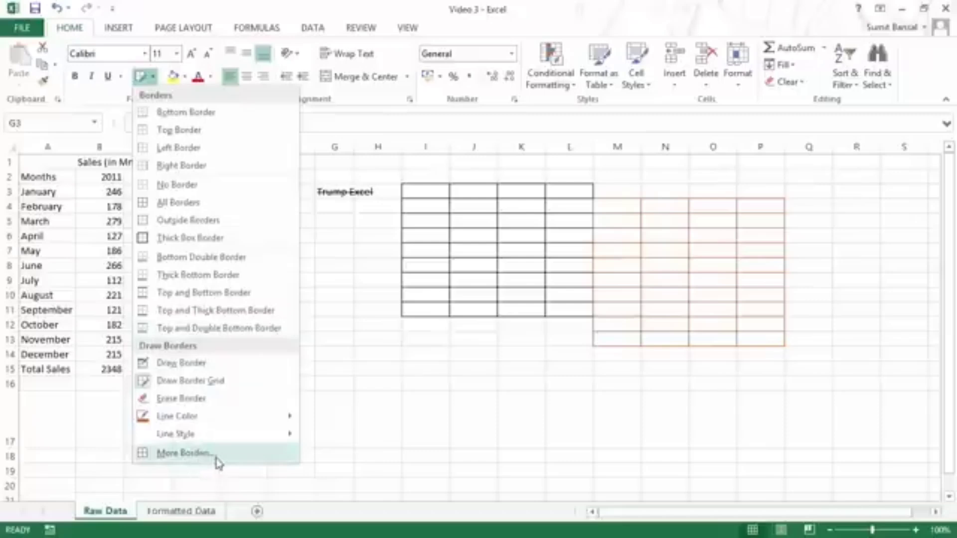
left_click(218, 462)
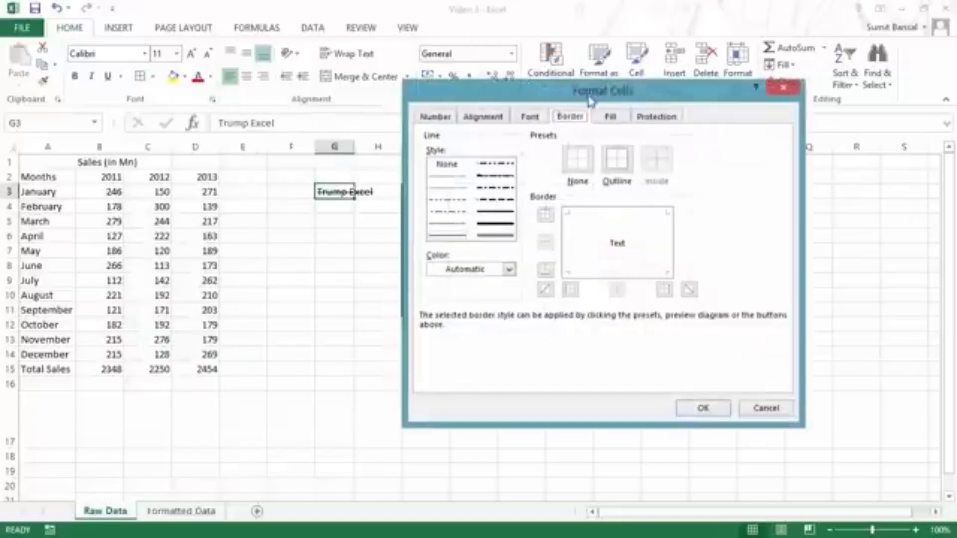
left_click_drag(591, 100, 581, 72)
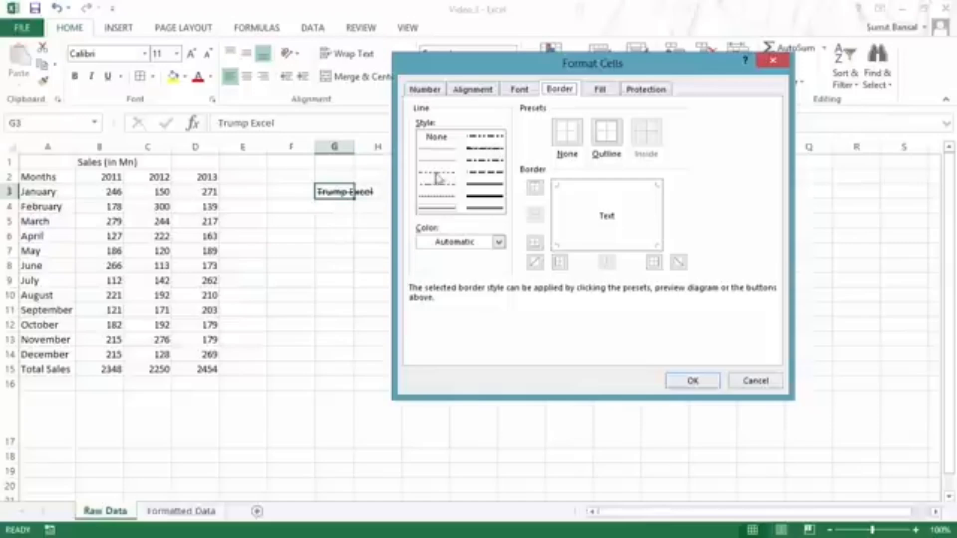
left_click(441, 211)
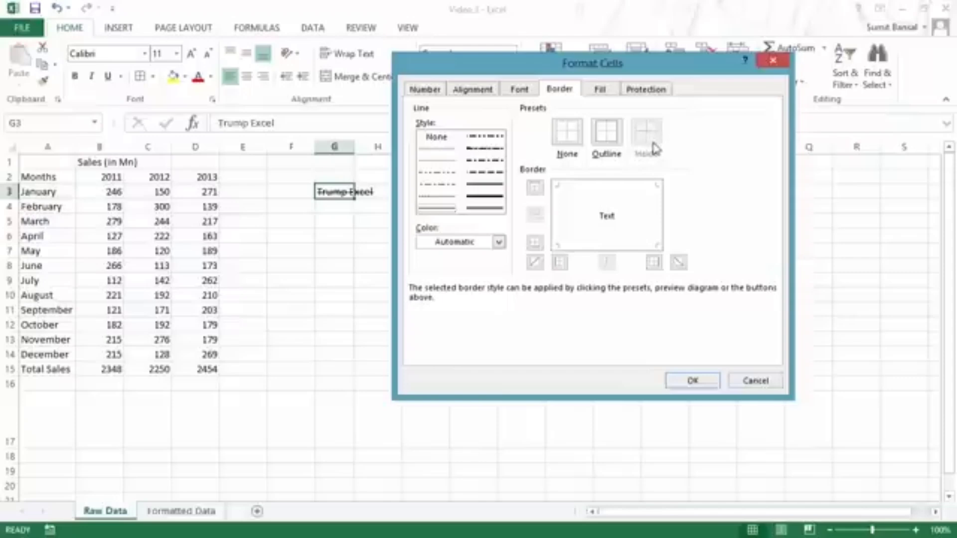
left_click(683, 382)
left_click(414, 381)
left_click_drag(334, 286, 382, 342)
left_click(504, 435)
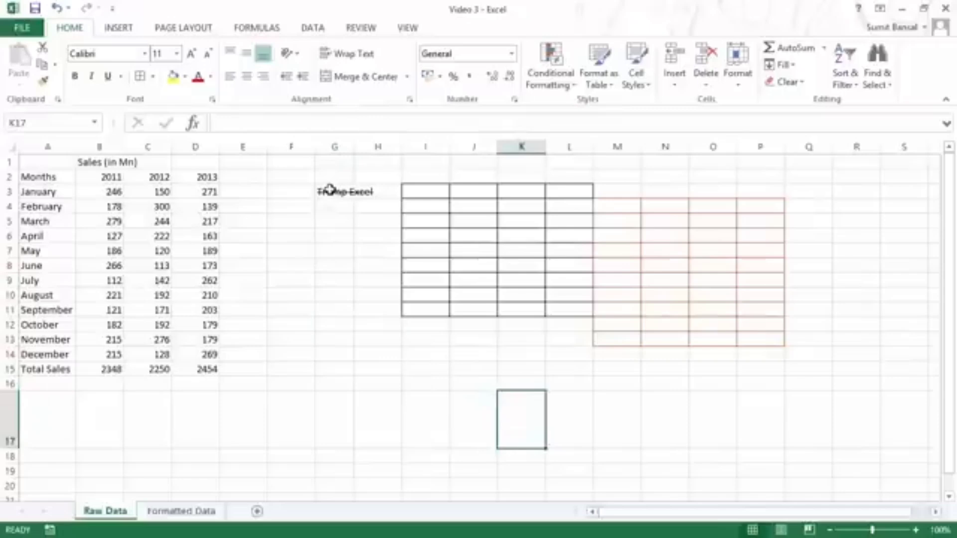
Try inside borders and both diagonal borders on F3:G6, and undo them.
left_click_drag(279, 188, 341, 237)
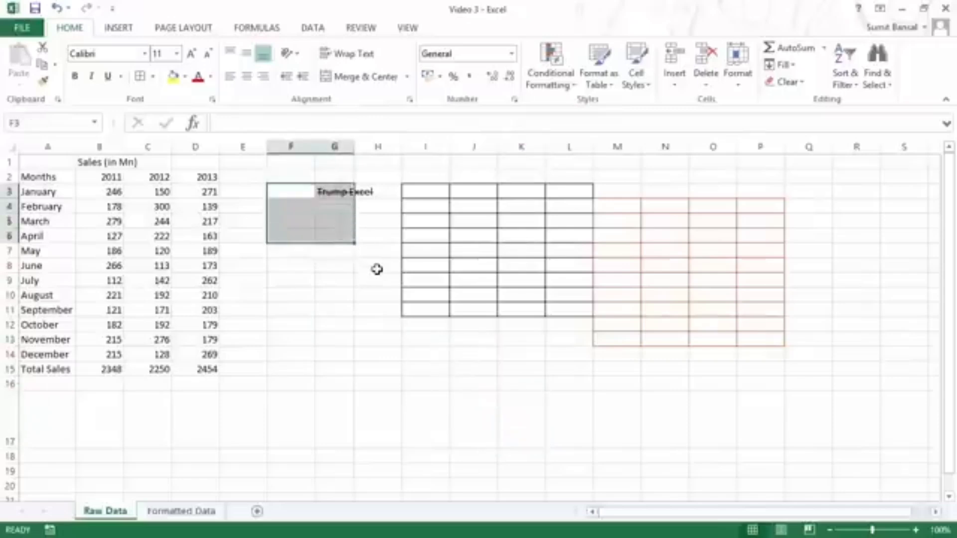
key("ctrl+1")
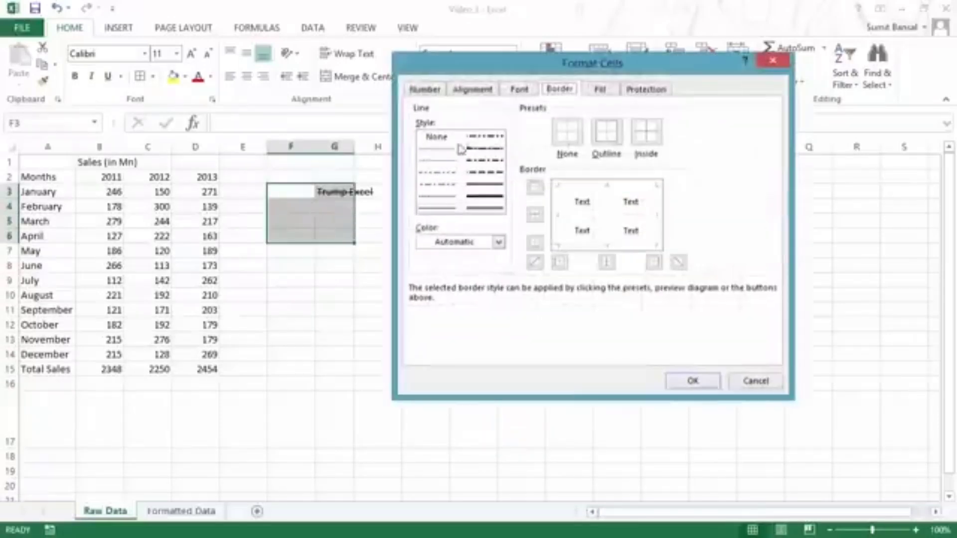
left_click_drag(511, 74, 531, 78)
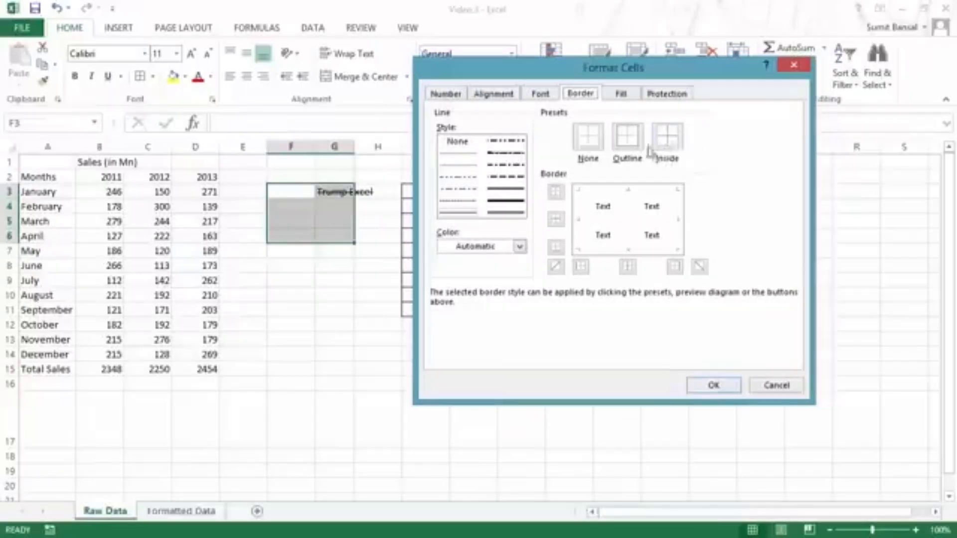
left_click(462, 214)
left_click(663, 146)
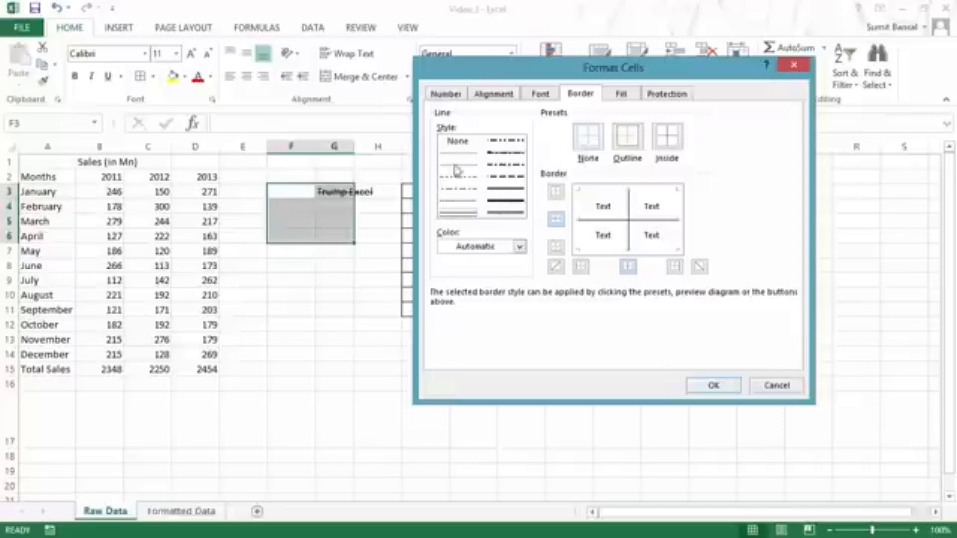
left_click(505, 217)
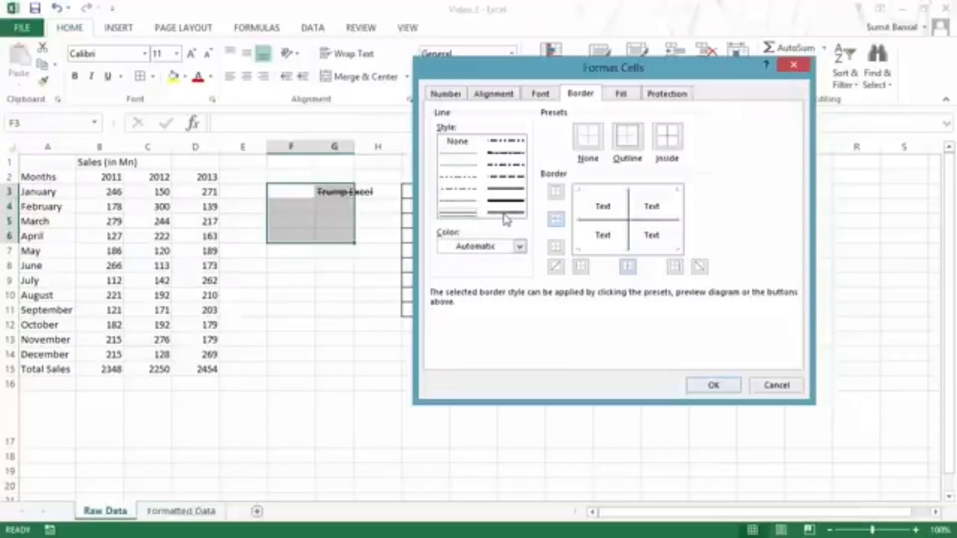
left_click(558, 268)
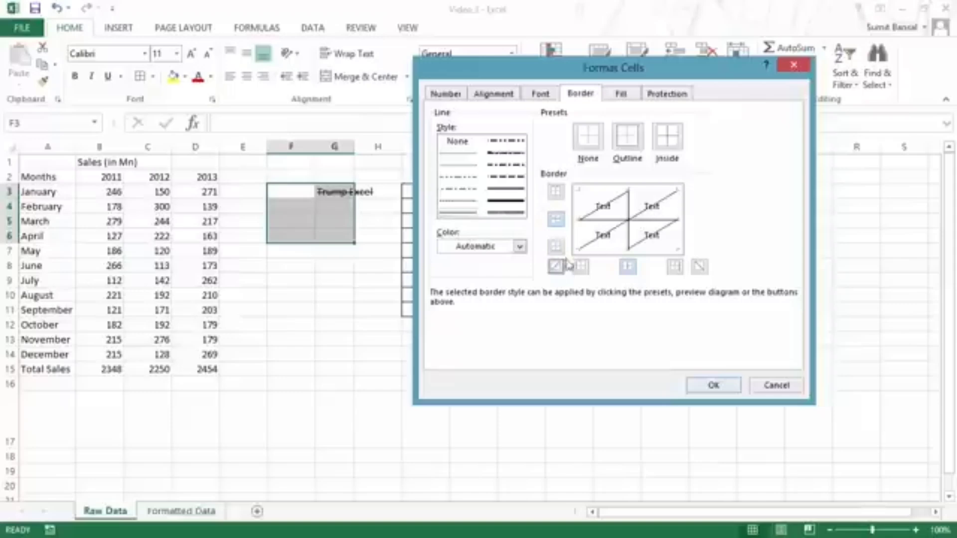
left_click(699, 266)
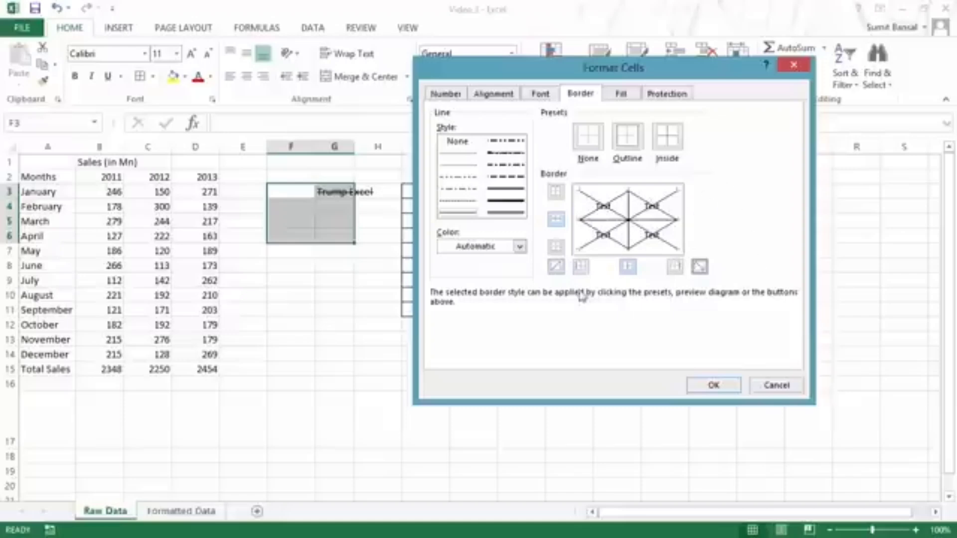
left_click(713, 386)
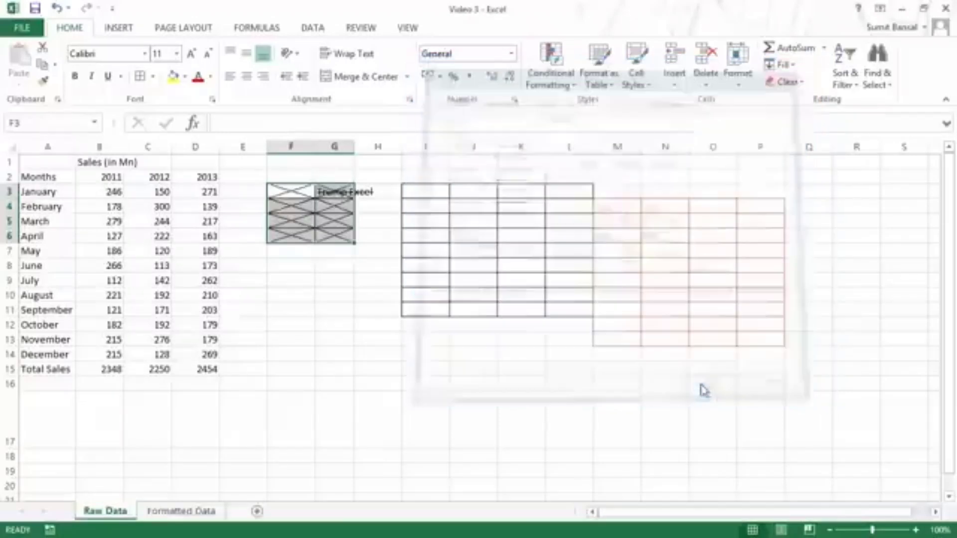
left_click(358, 396)
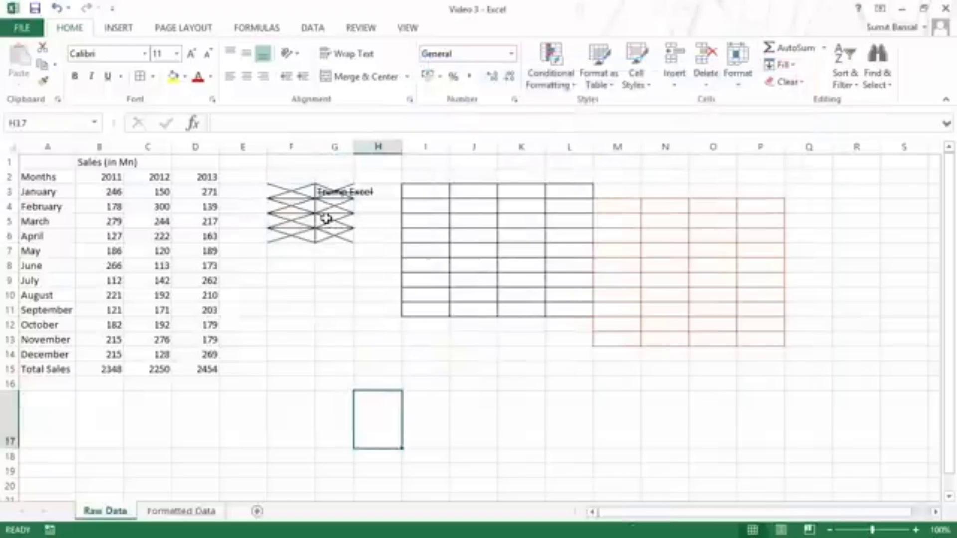
key("ctrl+z")
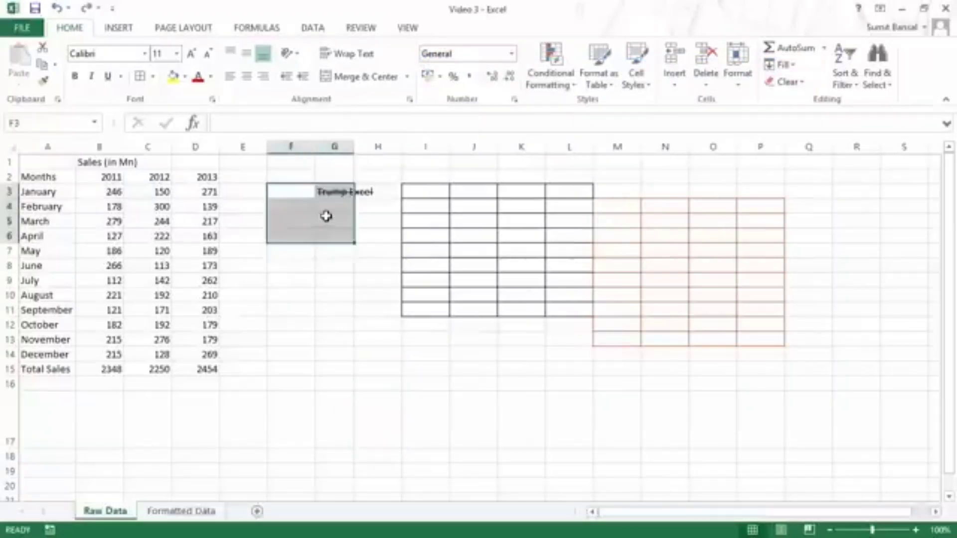
Add a dark orange double-line border along the bottom edge of F3:G6.
key("ctrl+1")
left_click_drag(519, 75, 523, 103)
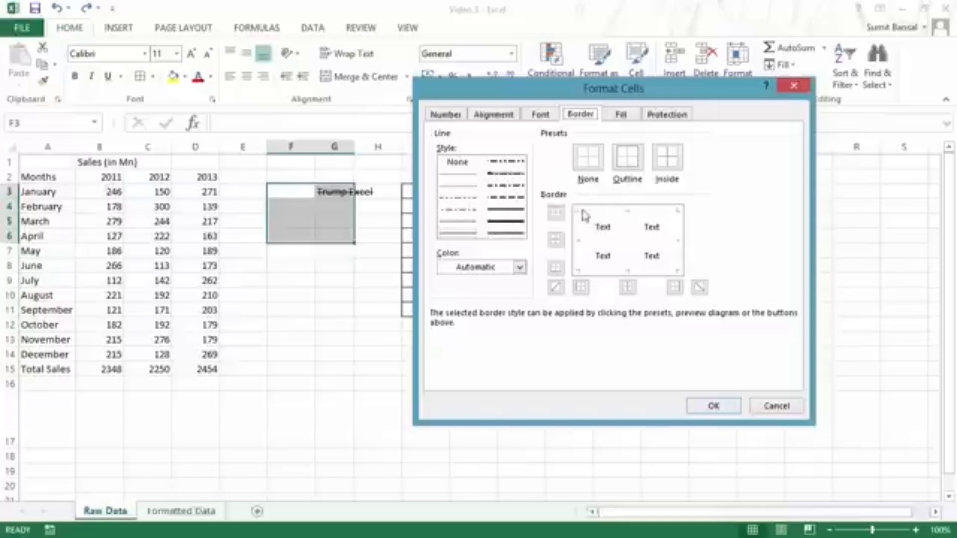
left_click(519, 268)
left_click(520, 269)
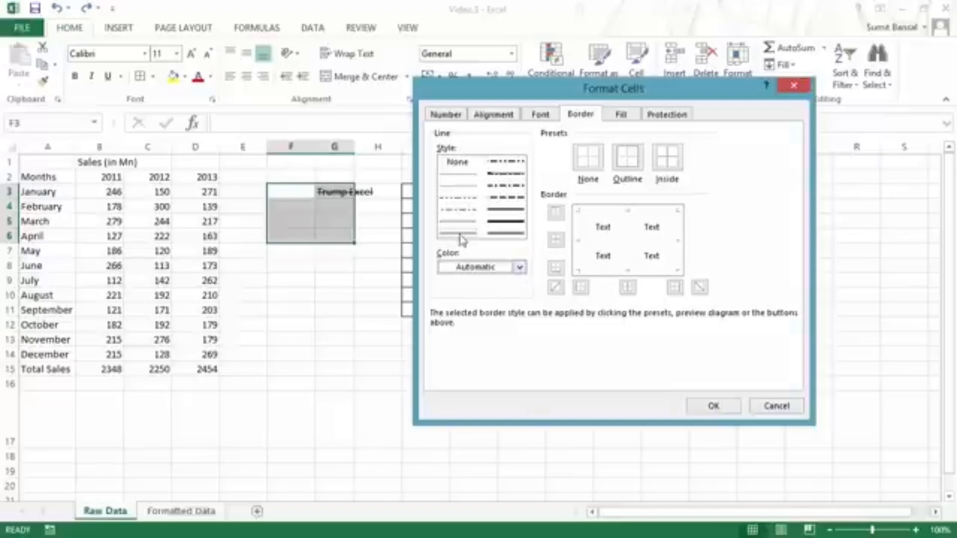
left_click(519, 268)
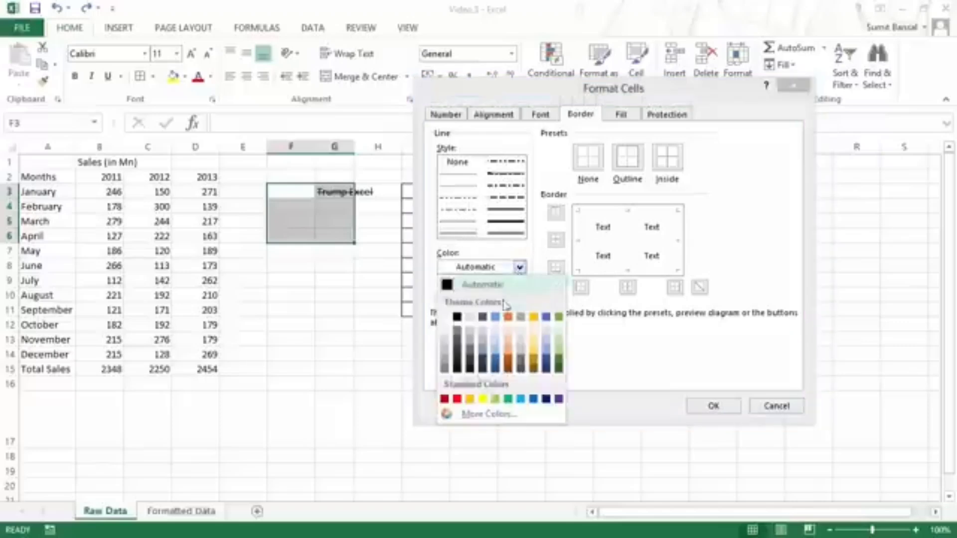
left_click(510, 365)
left_click(505, 233)
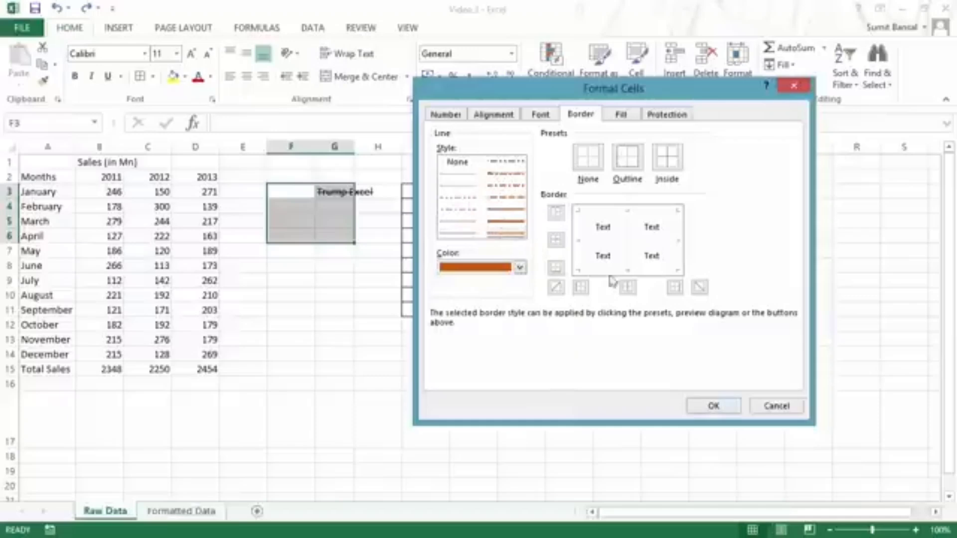
left_click(632, 271)
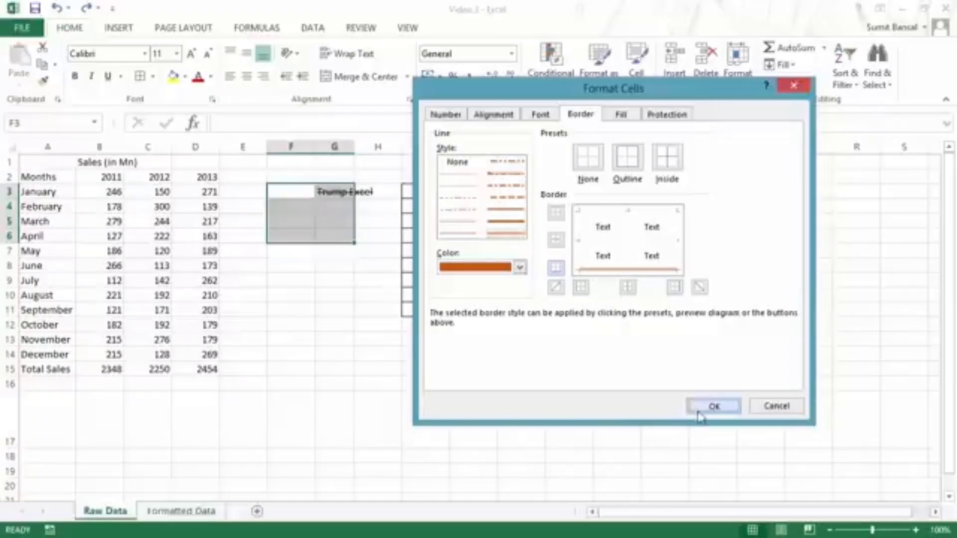
left_click(713, 406)
left_click(378, 326)
left_click(332, 282)
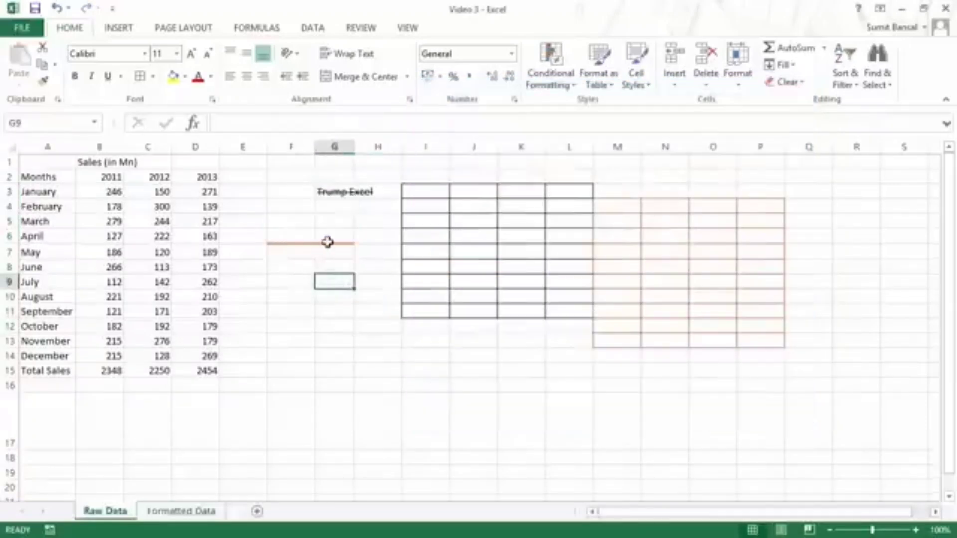
Look through the fill colours, More Colors palette and gradient Fill Effects for F3:G6 without choosing any.
left_click_drag(291, 192, 337, 240)
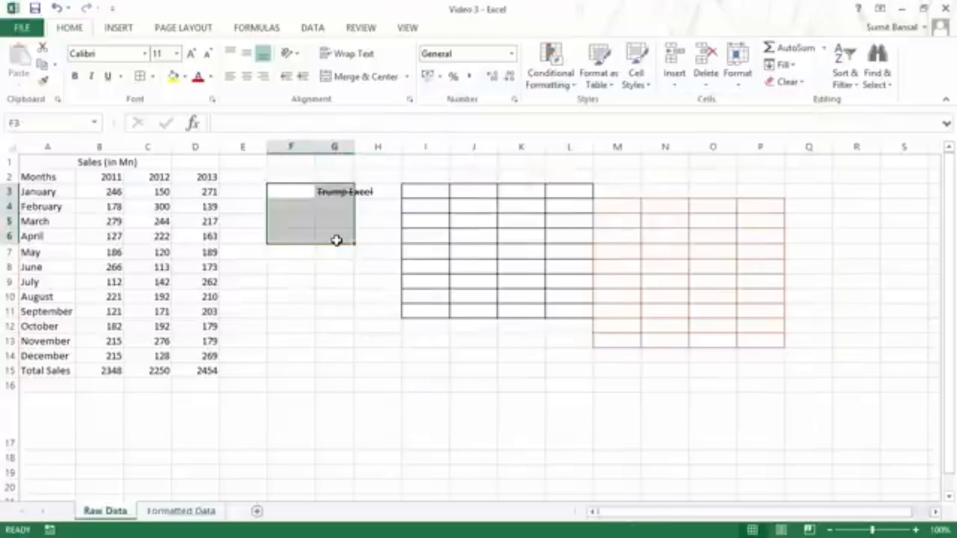
key("ctrl+1")
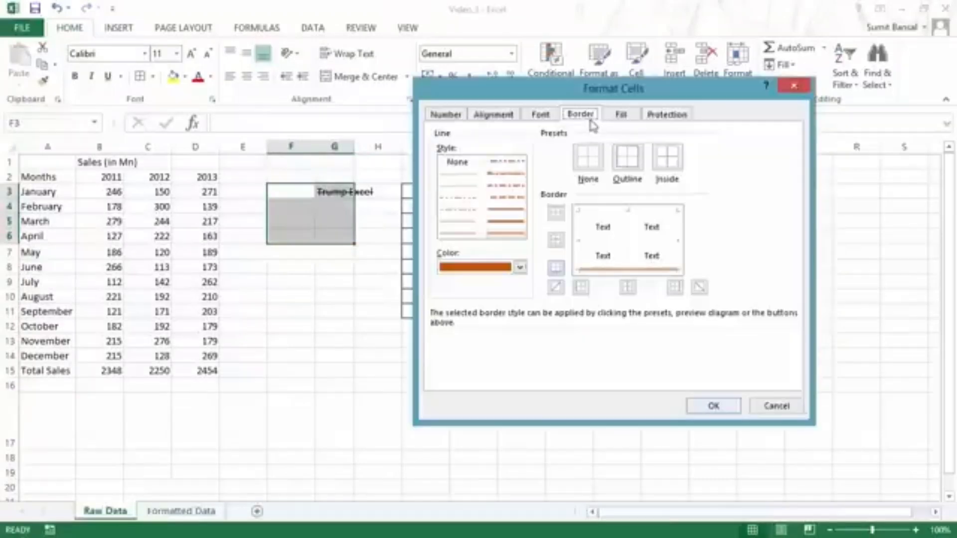
left_click(622, 116)
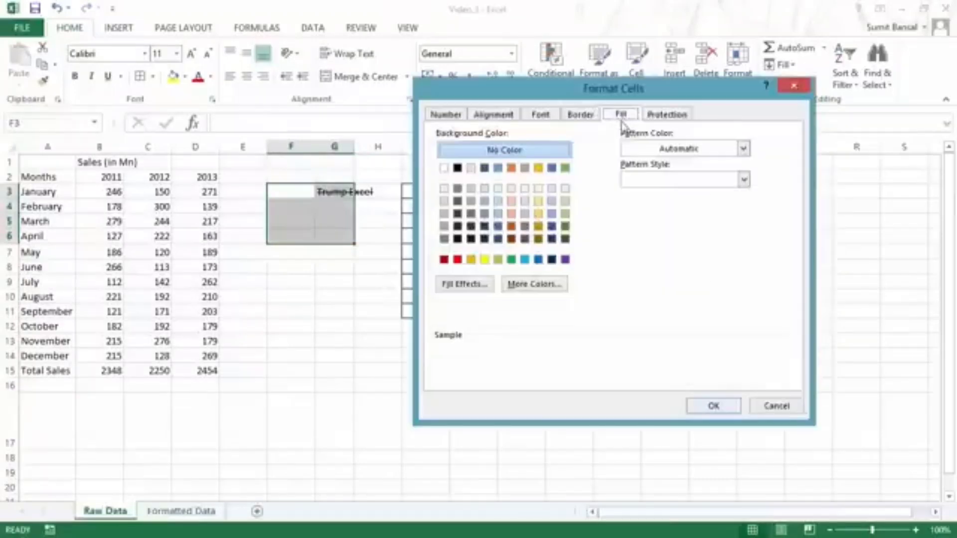
left_click_drag(526, 90, 514, 56)
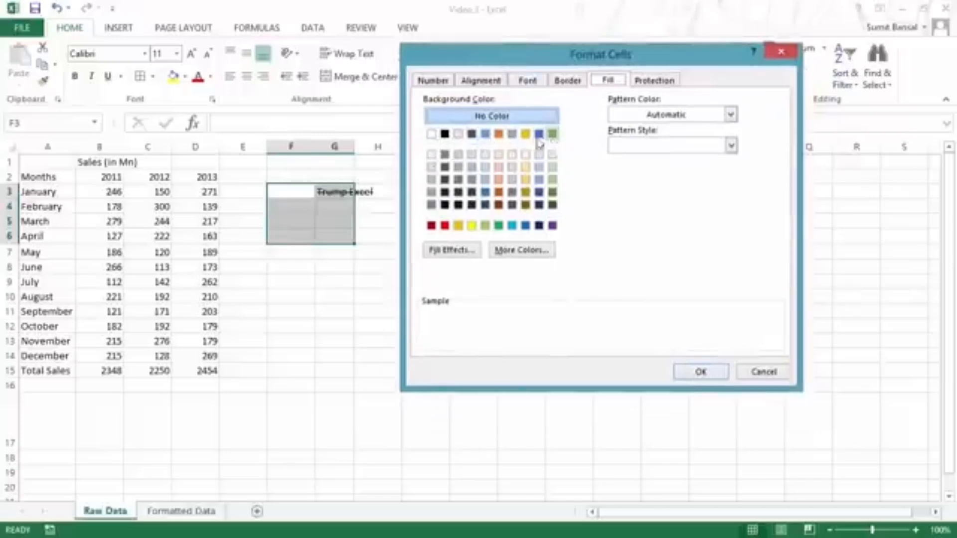
left_click(530, 251)
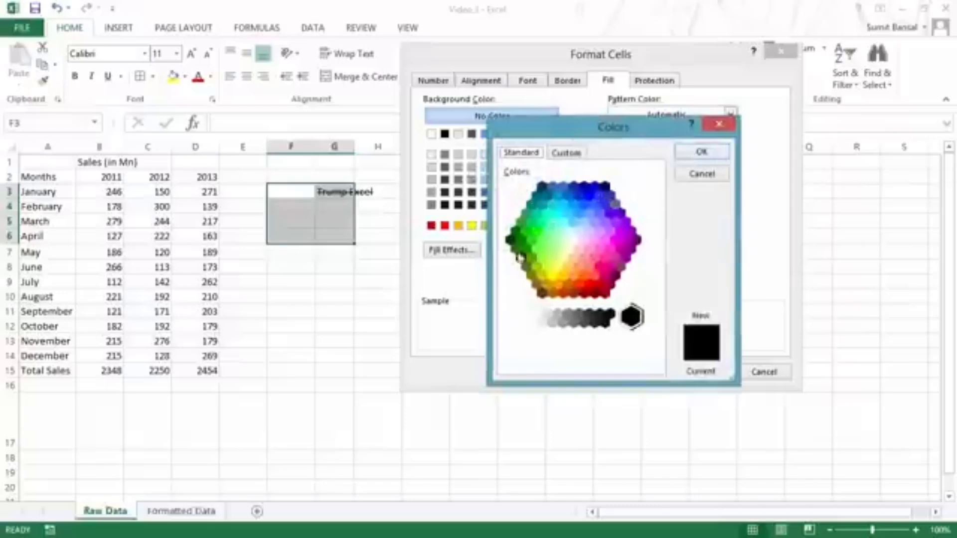
left_click(720, 125)
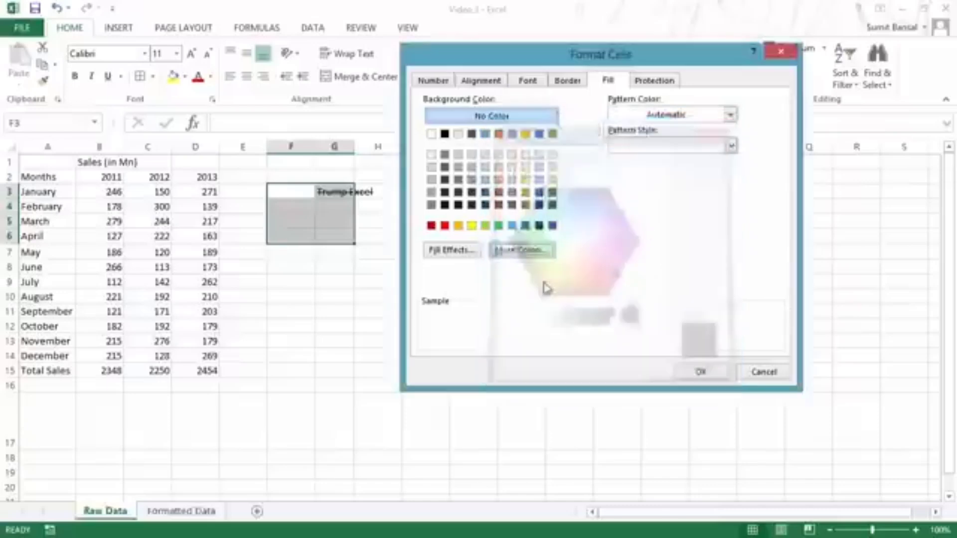
left_click(443, 250)
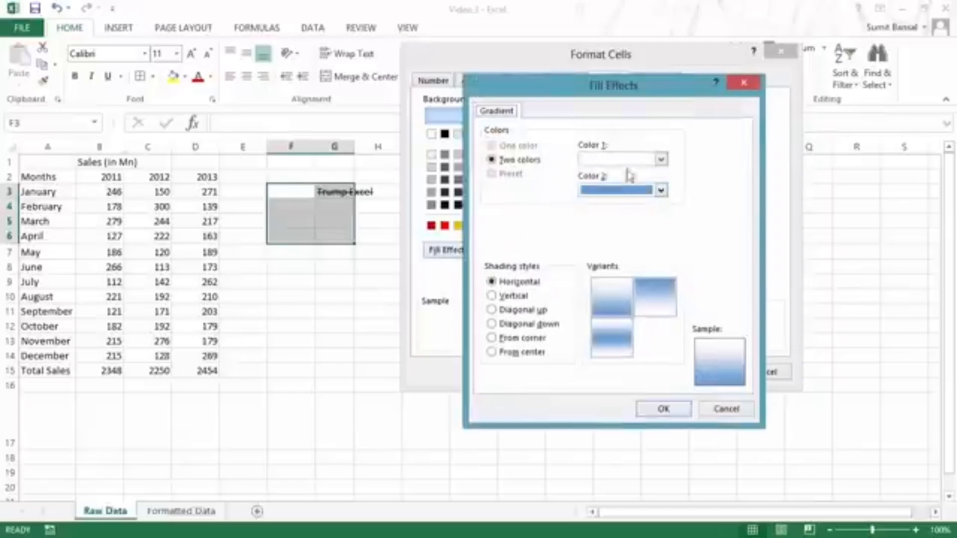
left_click(744, 83)
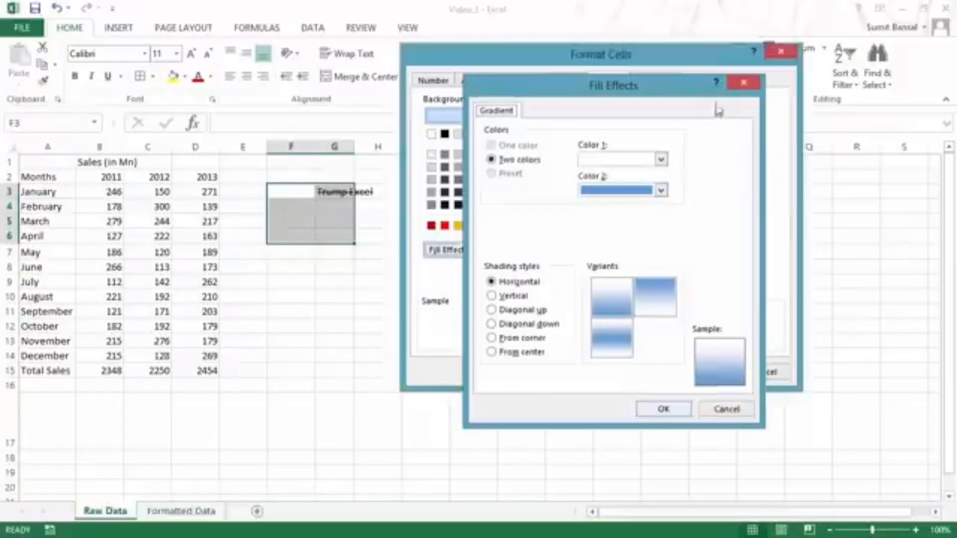
Fill F3:G6 with the lightest dotted pattern style in the standard dark red colour.
left_click(657, 114)
left_click(657, 116)
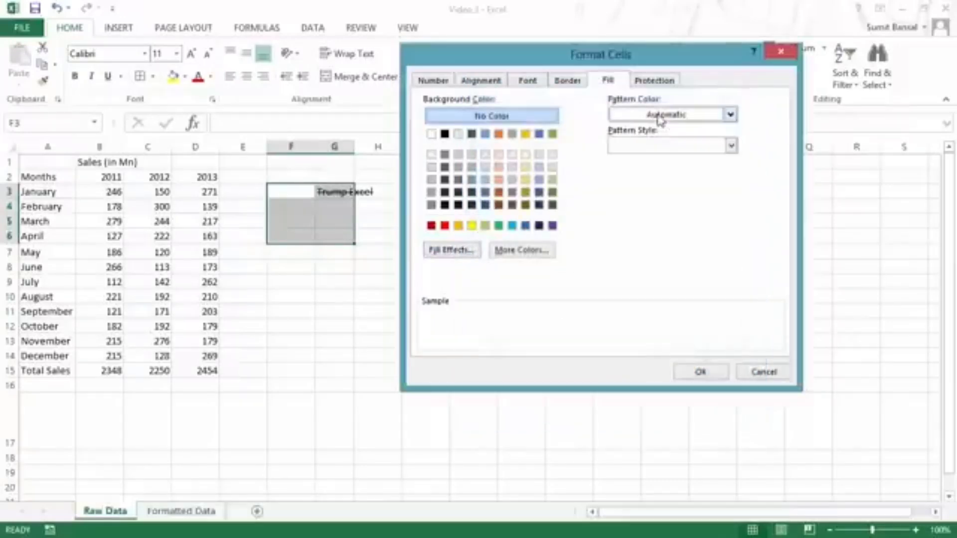
left_click(665, 145)
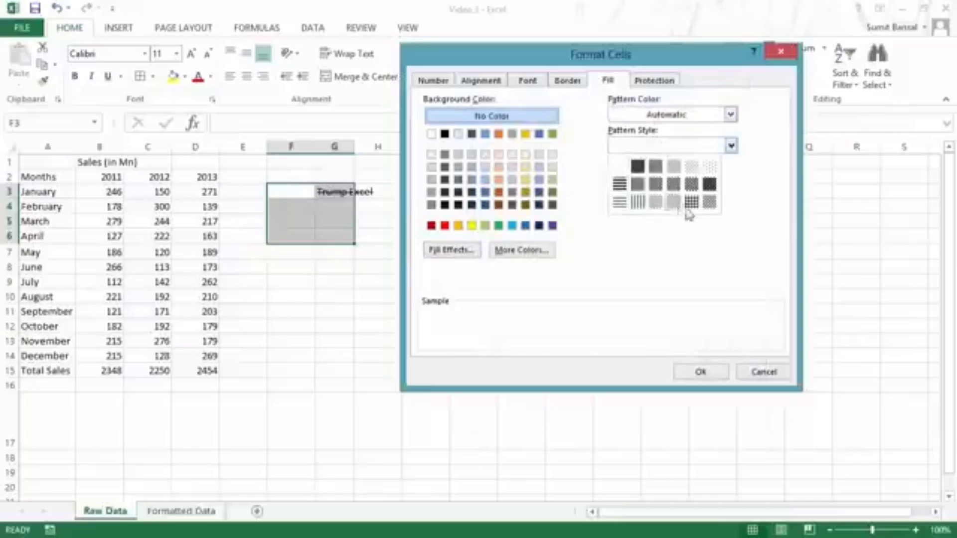
left_click(709, 166)
left_click(662, 115)
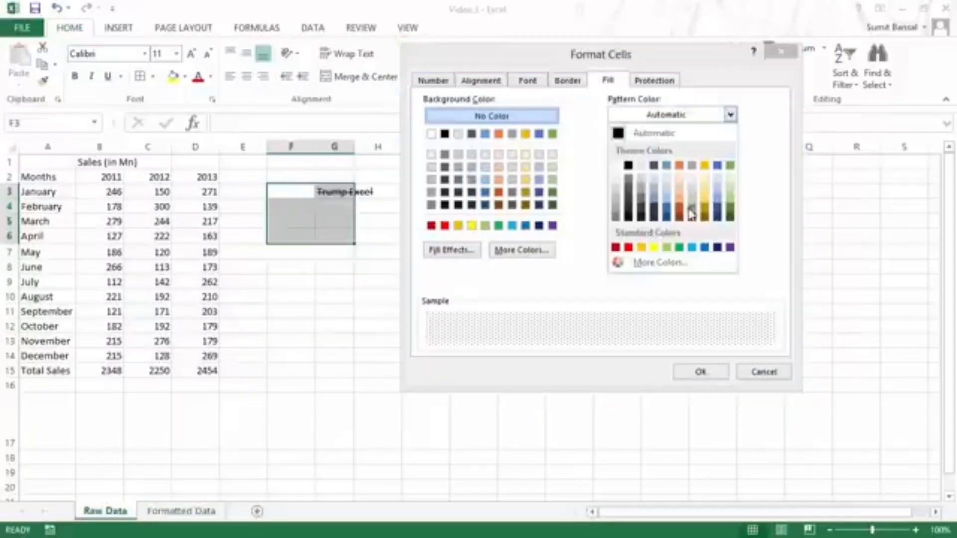
left_click(617, 247)
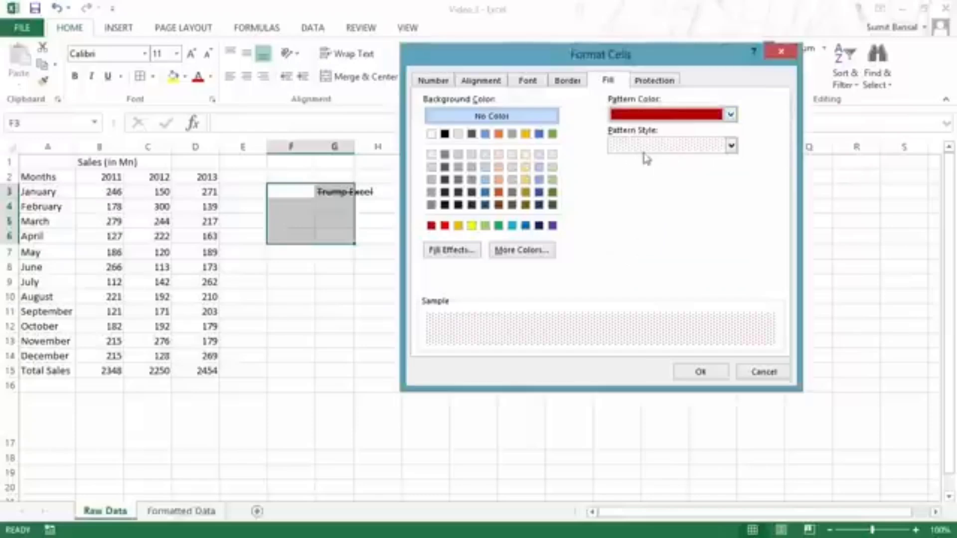
left_click(700, 372)
left_click(359, 328)
Review the fill settings applied to F3:G6 in the Format Cells dialog.
left_click_drag(284, 188, 339, 240)
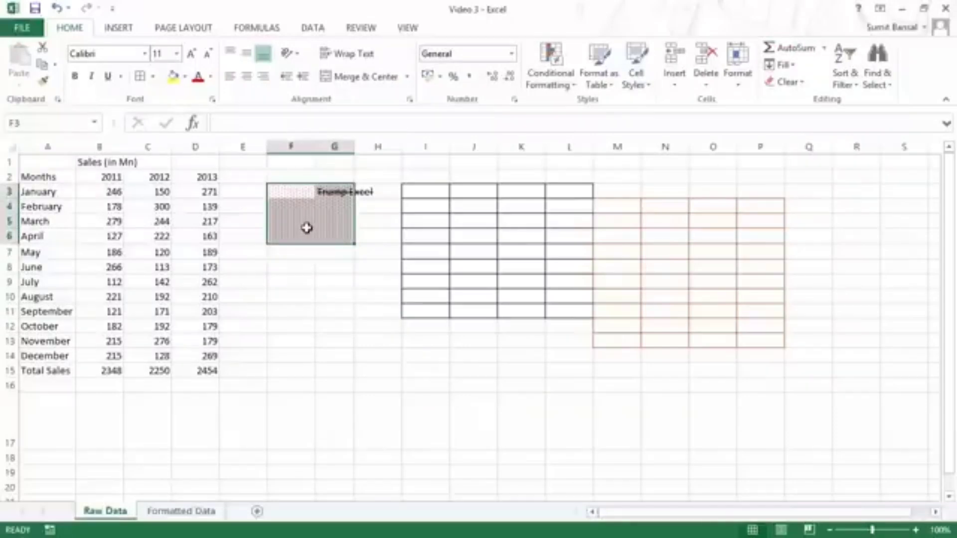
key("ctrl+1")
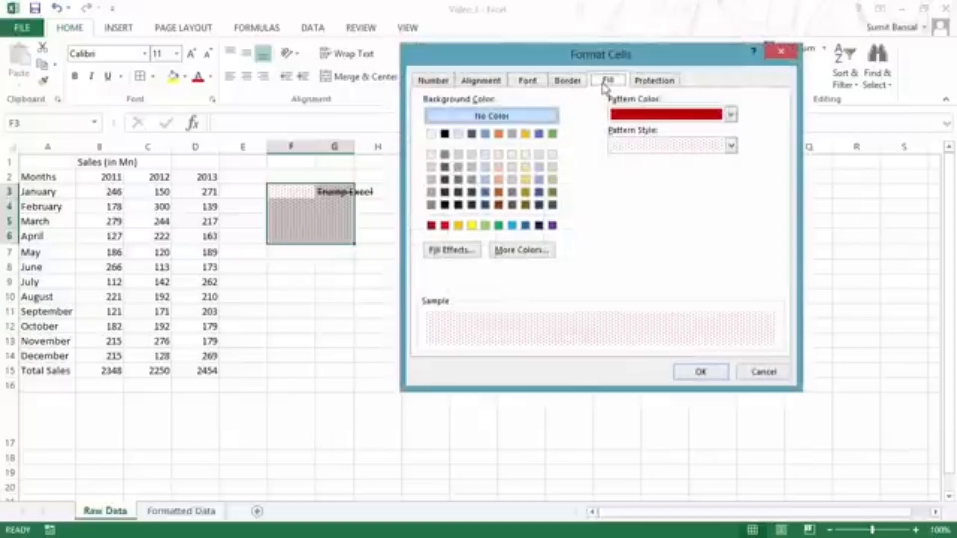
left_click(718, 375)
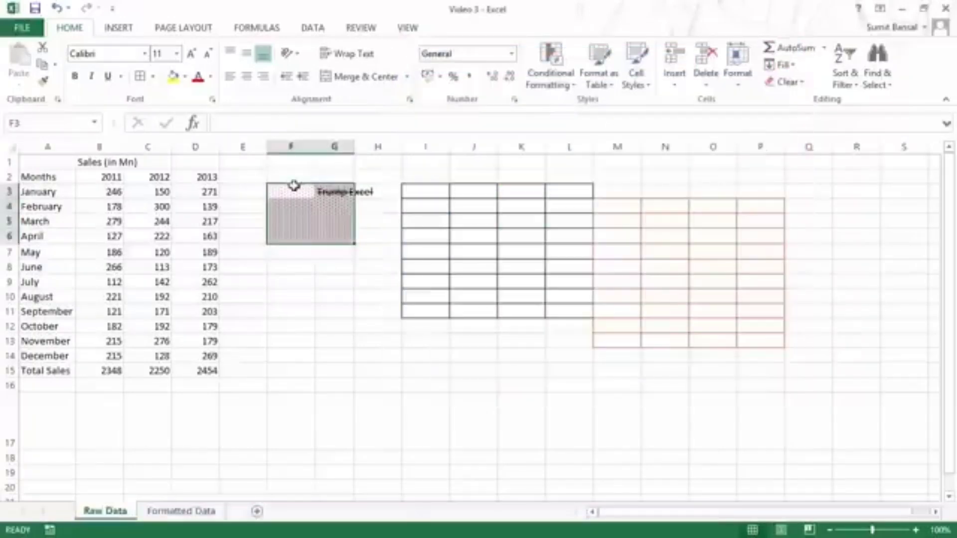
Clear all contents and formatting from the practice range F2:Q14.
left_click(287, 175)
left_click_drag(288, 175, 787, 358)
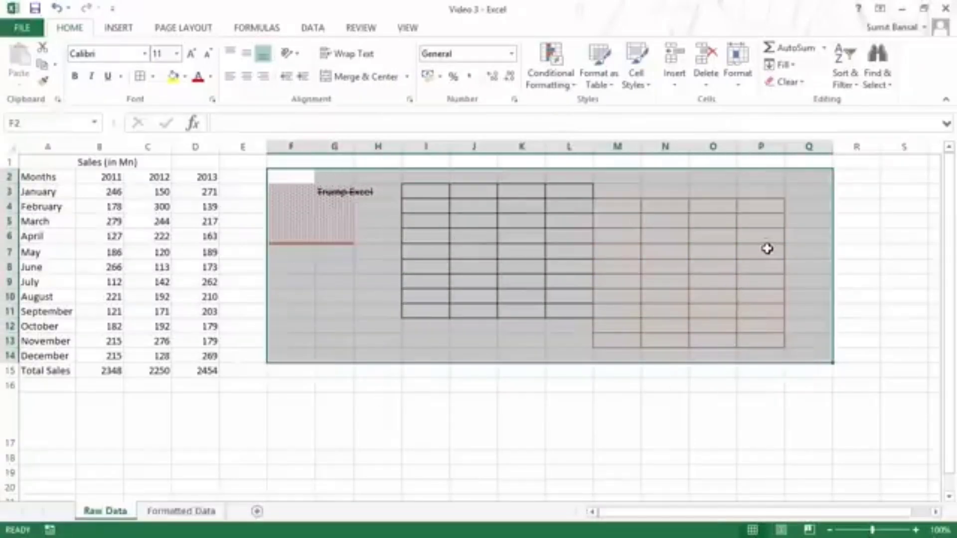
left_click(786, 81)
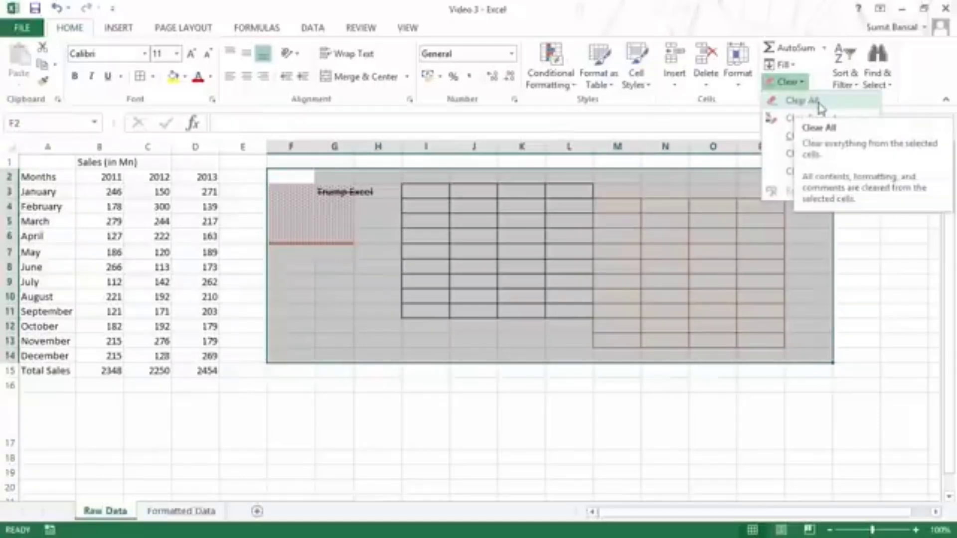
left_click(819, 103)
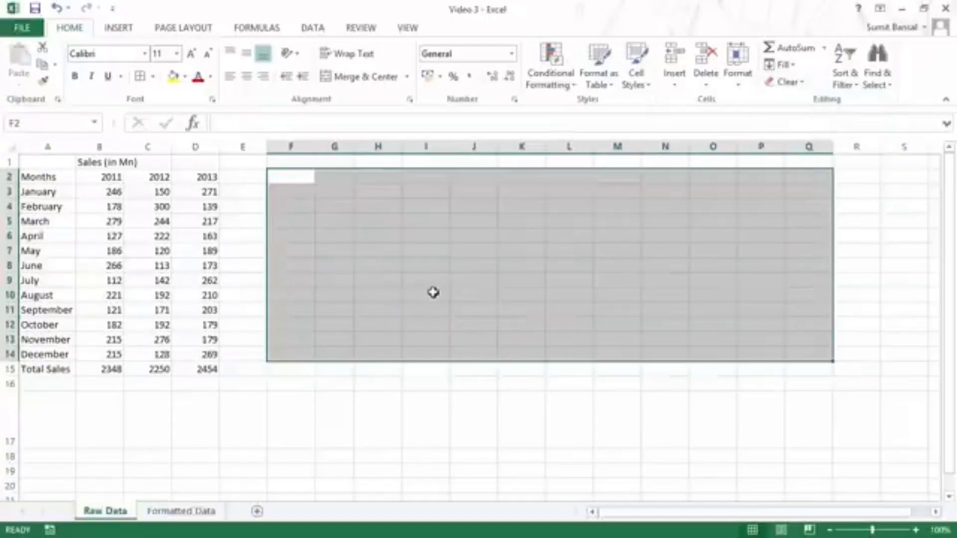
Apply the Bad cell style to G3 and enter the text Trump Excel in it.
left_click(333, 195)
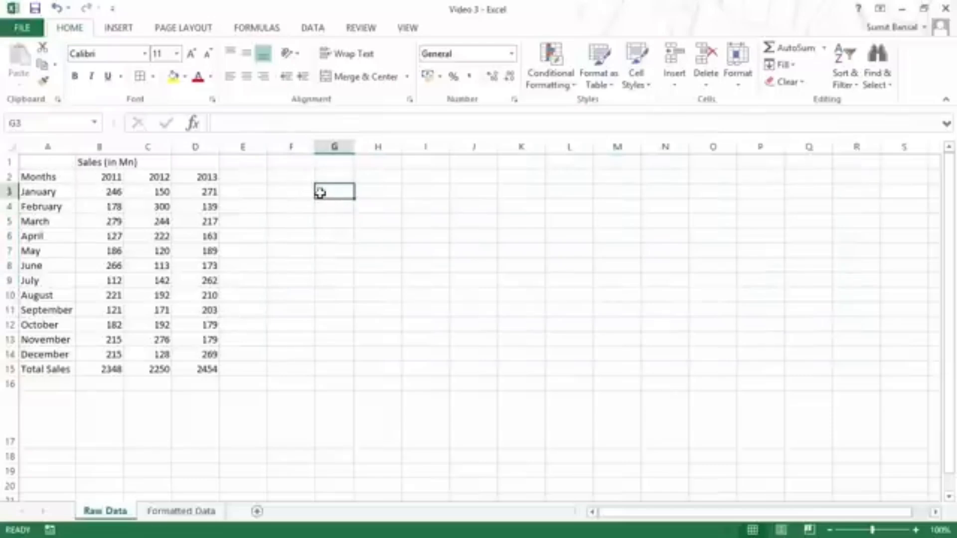
left_click(651, 87)
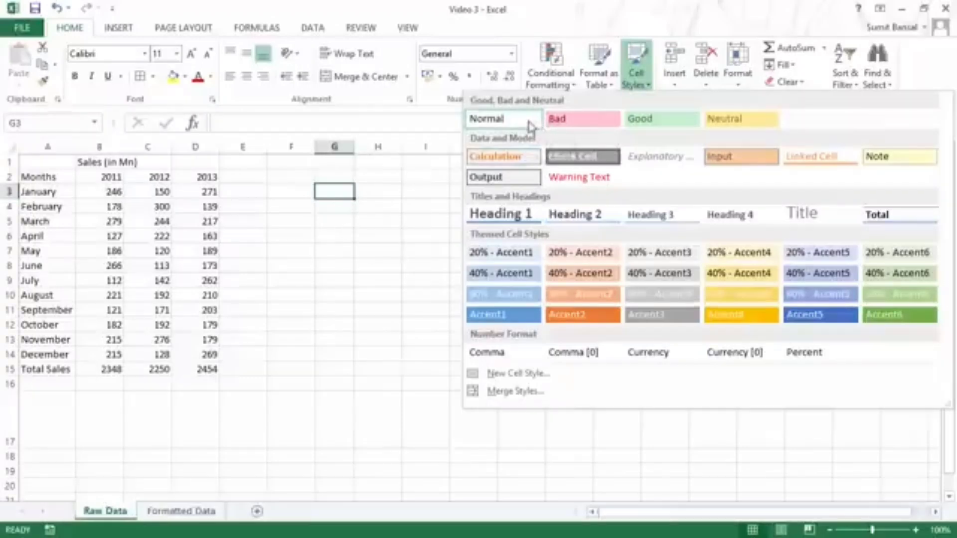
left_click(597, 125)
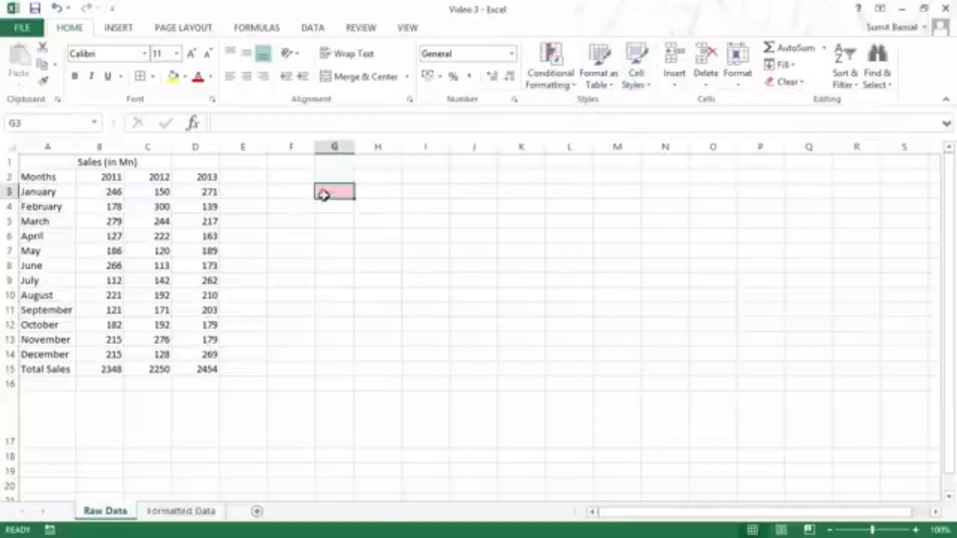
type("Tru")
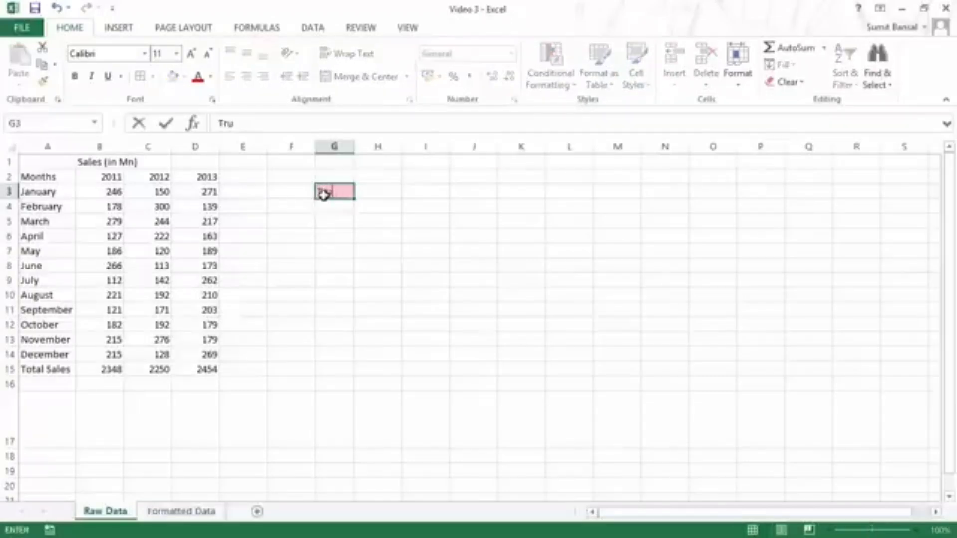
type("mp Excel")
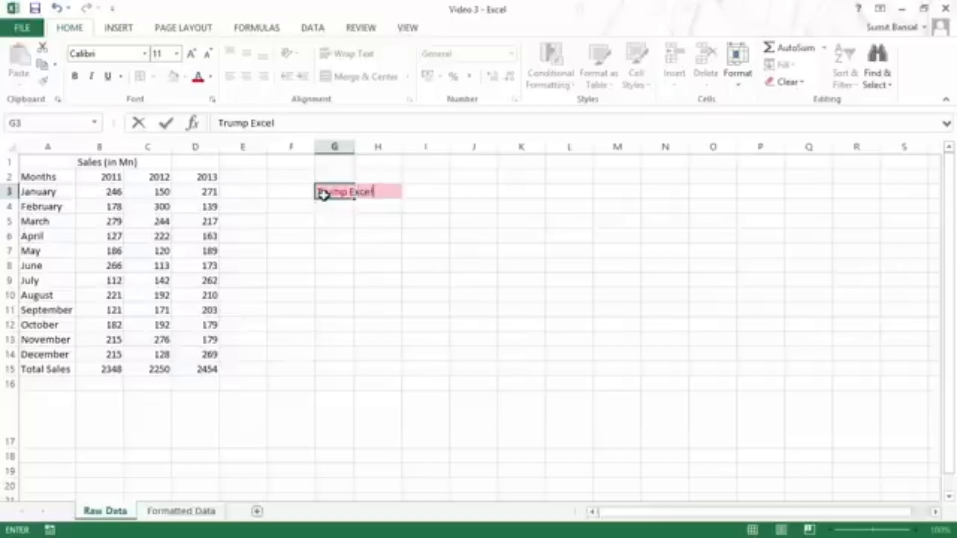
key("ctrl+Return")
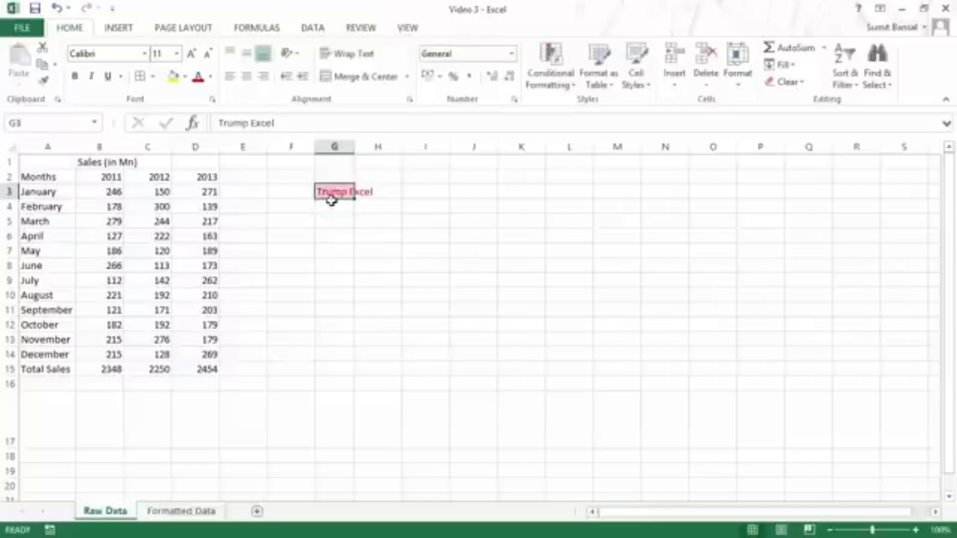
Create a new cell style named Trump Excel Style based on G3 and give it a darker blue background fill.
left_click(646, 89)
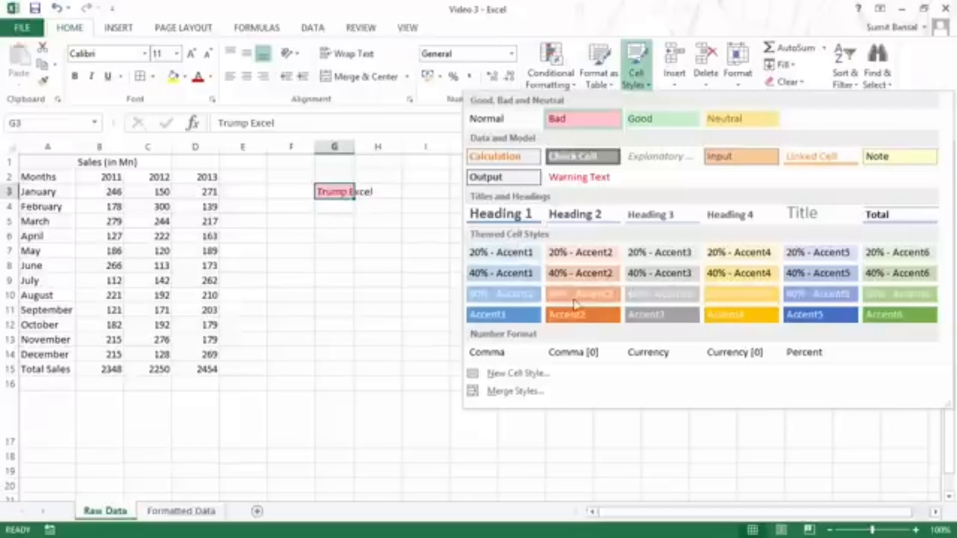
left_click(550, 383)
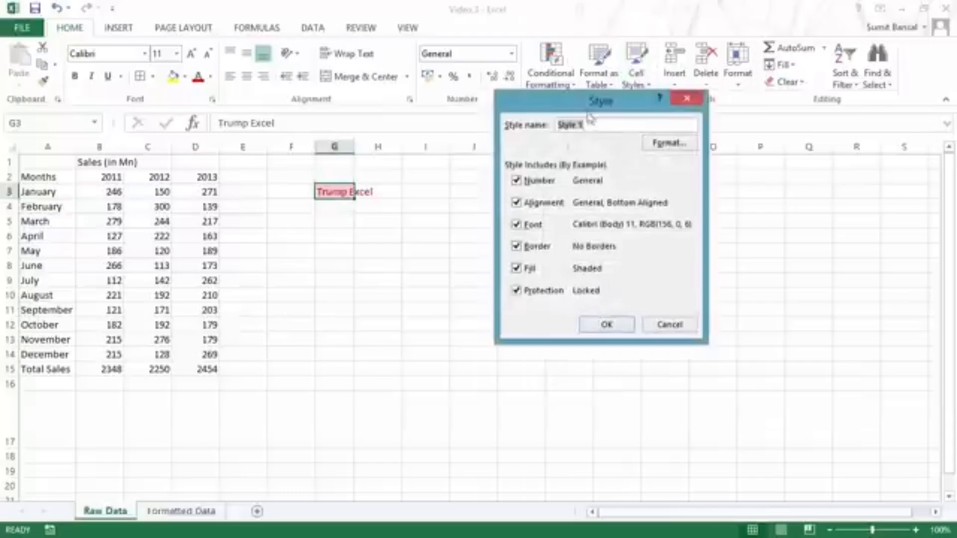
left_click_drag(540, 157, 532, 170)
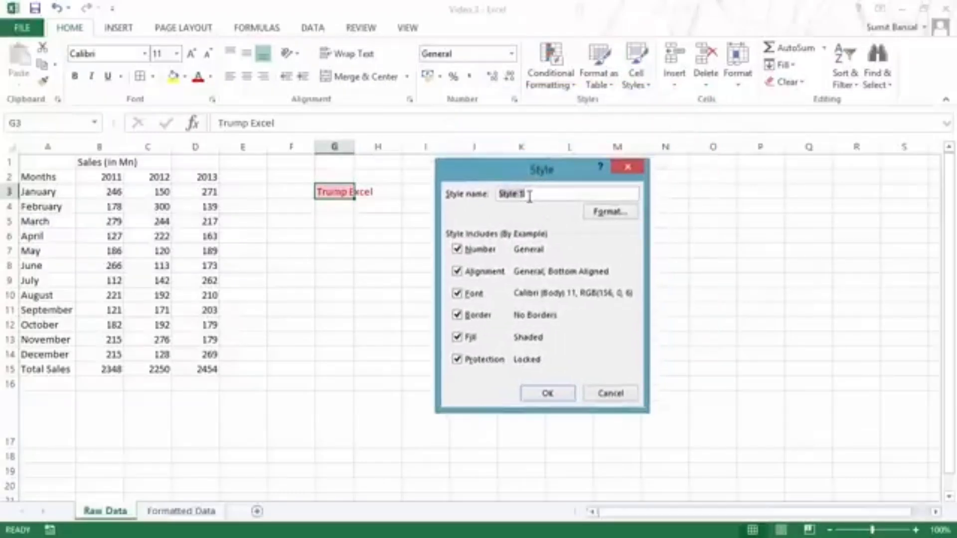
type("f")
type("rump Excel S")
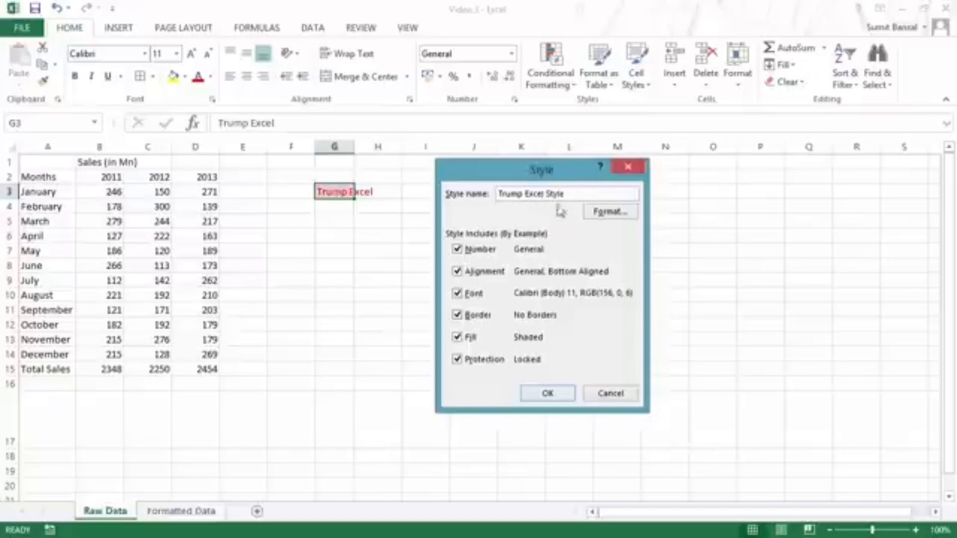
left_click(603, 212)
left_click_drag(535, 58, 576, 64)
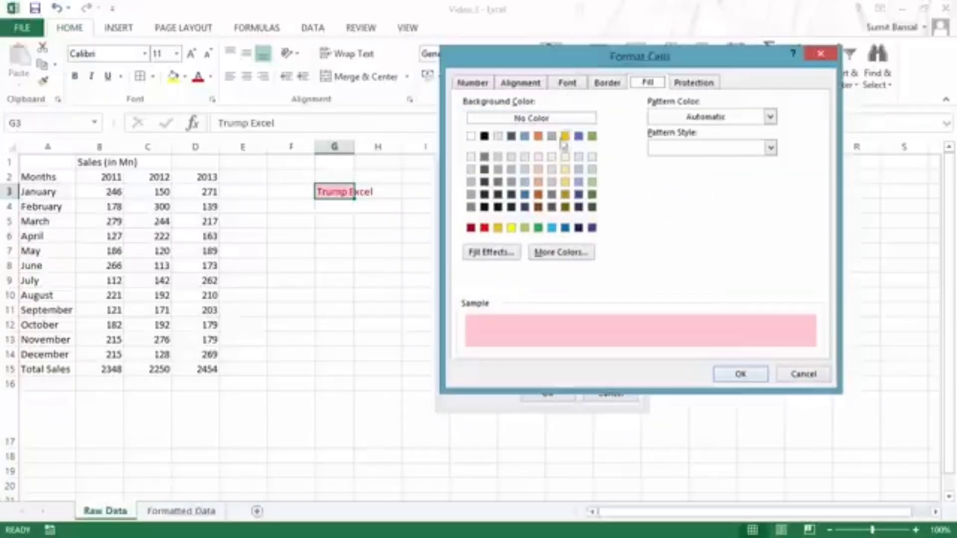
left_click(526, 194)
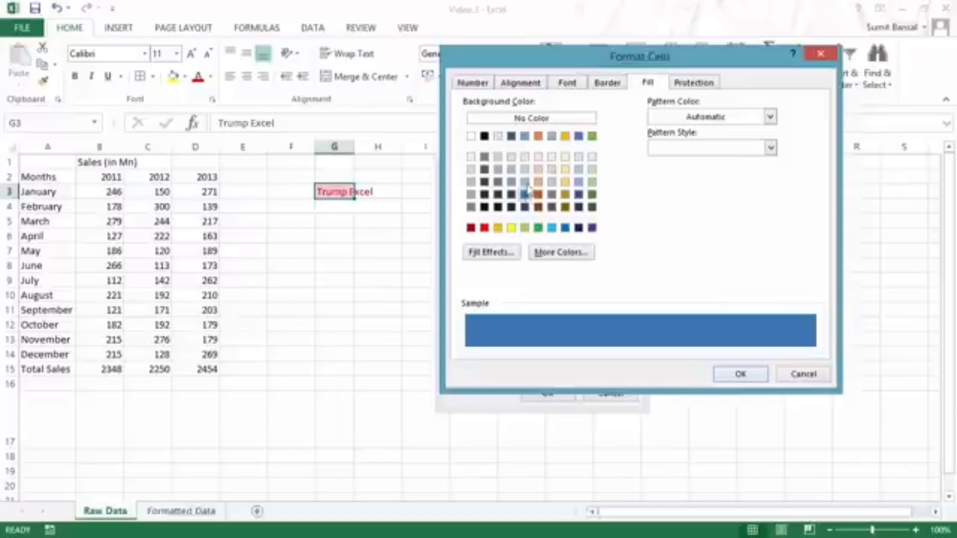
Set the new style's horizontal text alignment to Right (Indent).
left_click(520, 83)
left_click(514, 132)
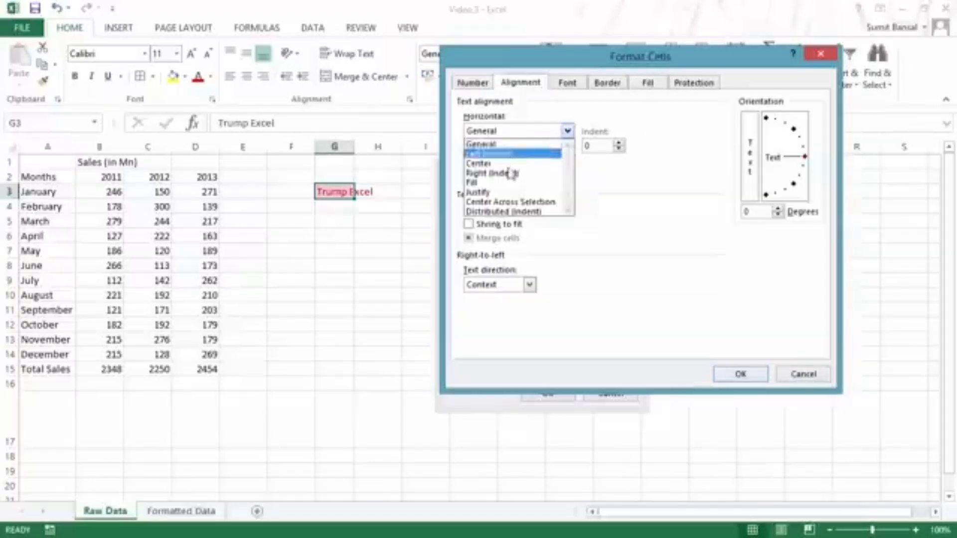
left_click(511, 154)
left_click(510, 132)
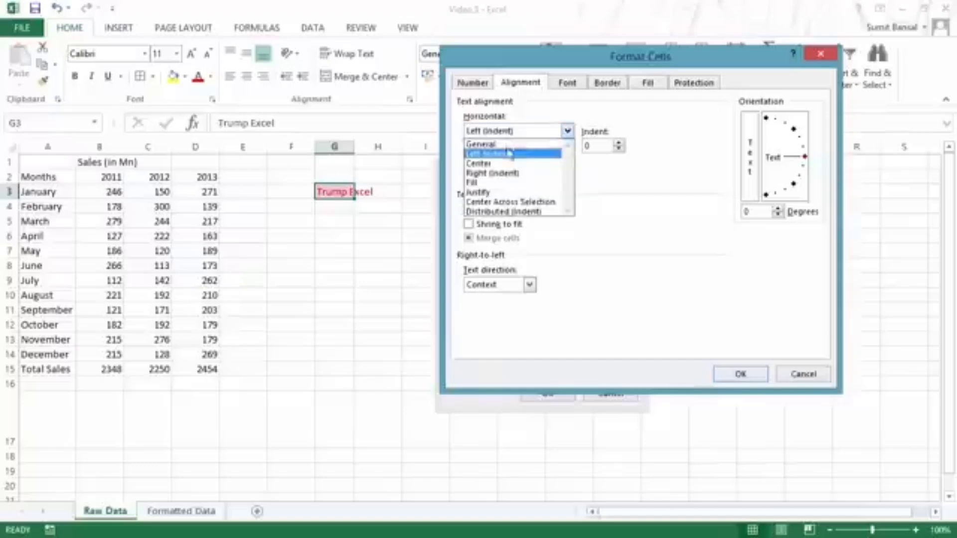
left_click(509, 173)
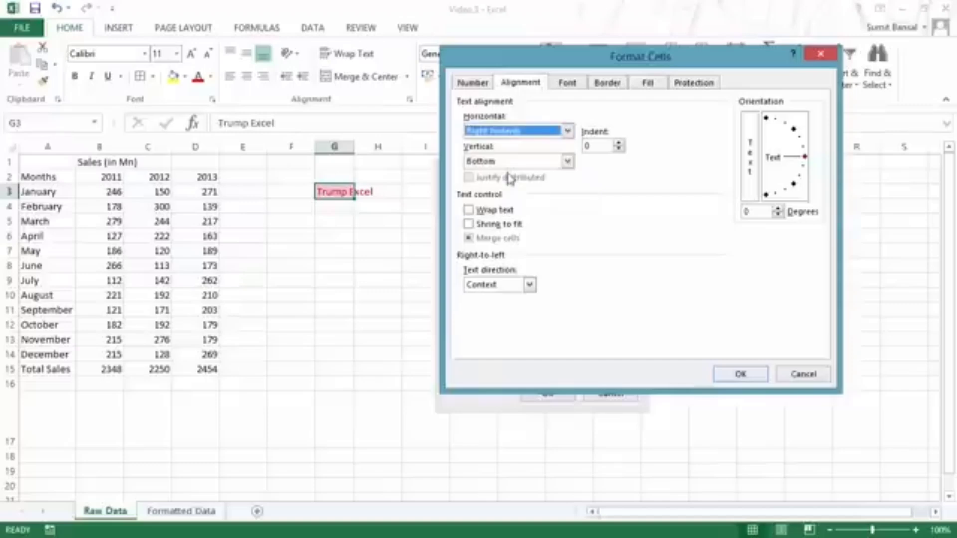
Add a double-line border along the bottom edge of the new style and save the style.
left_click(565, 84)
left_click(606, 85)
left_click(532, 201)
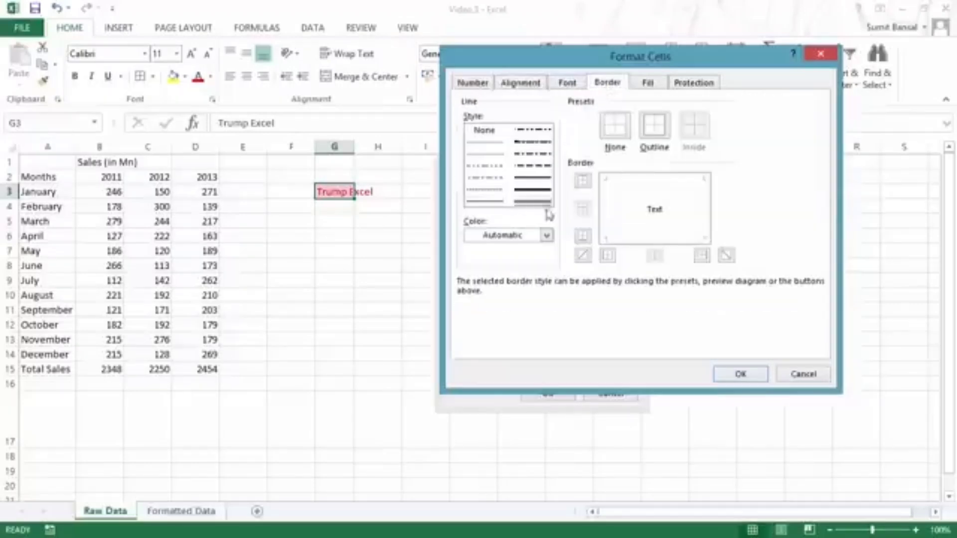
left_click(632, 240)
left_click(739, 375)
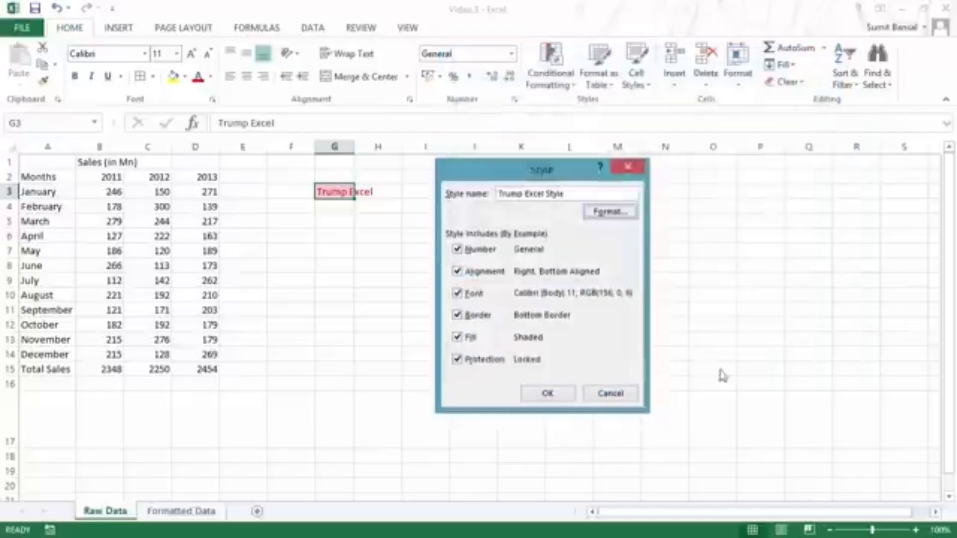
left_click(547, 395)
left_click(511, 307)
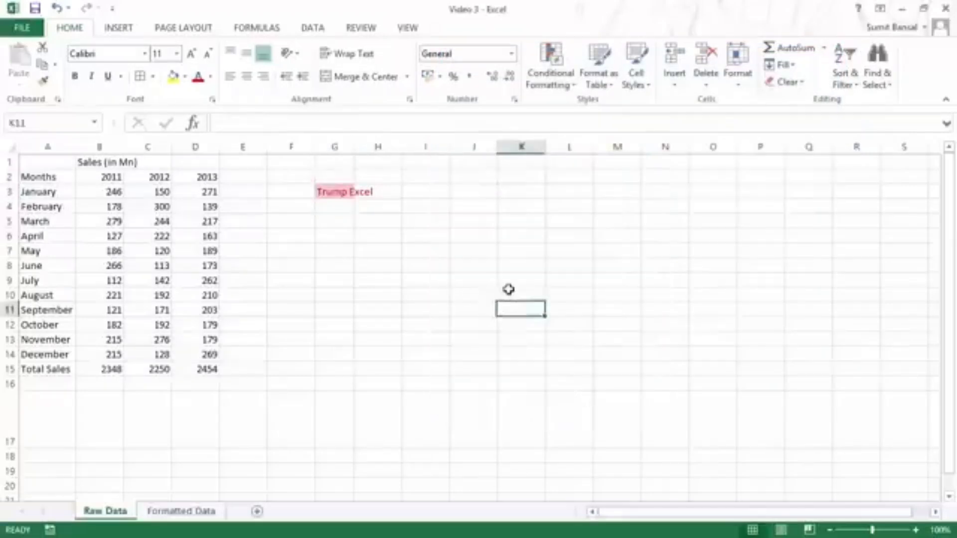
Apply the custom Trump Excel Style to G3.
left_click(352, 192)
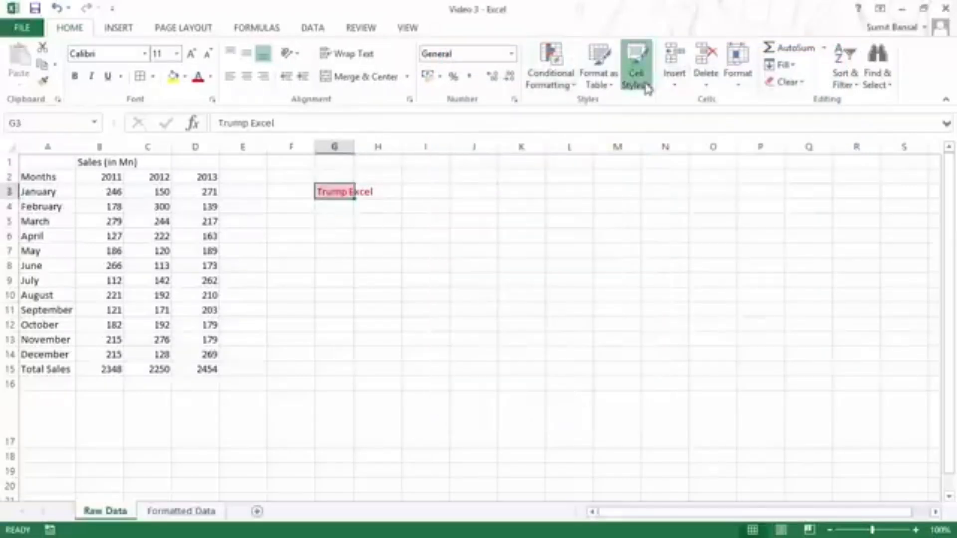
left_click(636, 65)
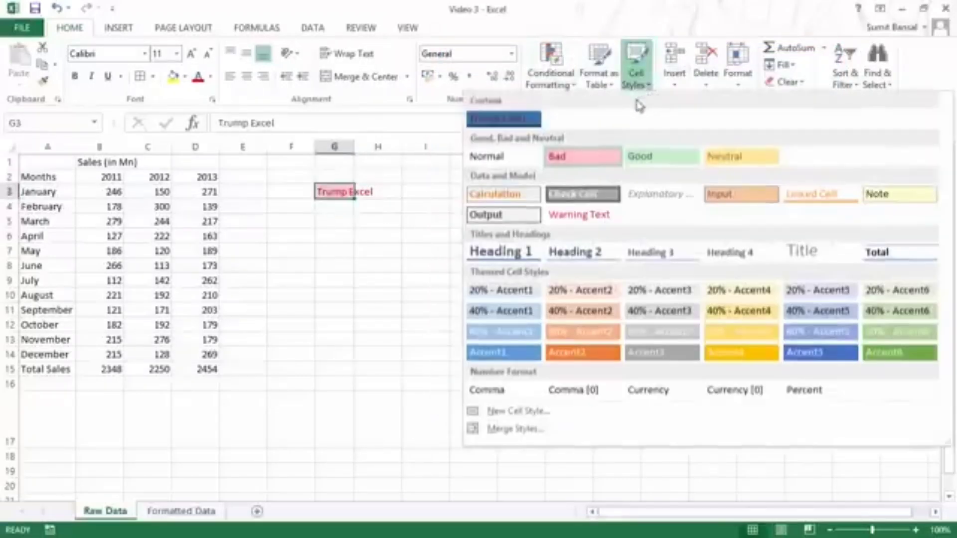
left_click(515, 125)
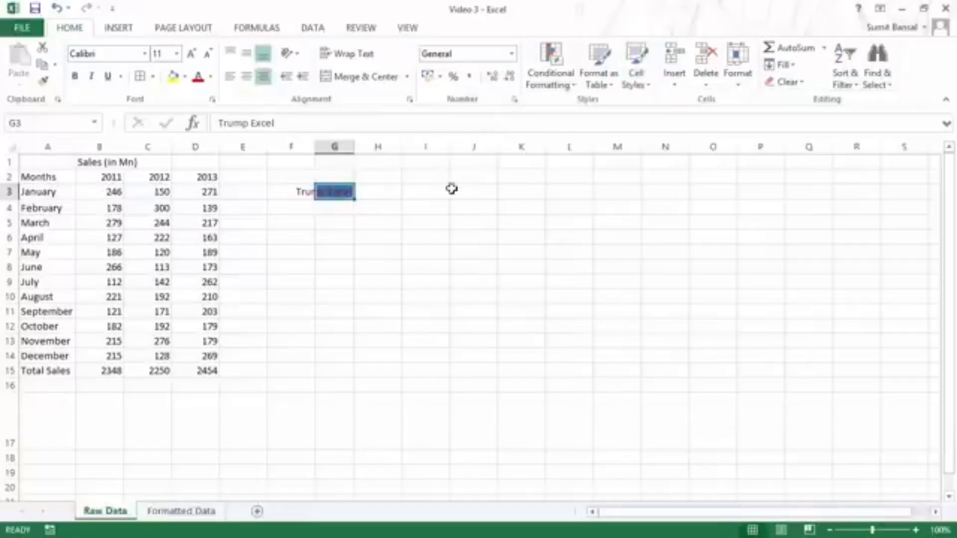
key("Right")
key("Right")
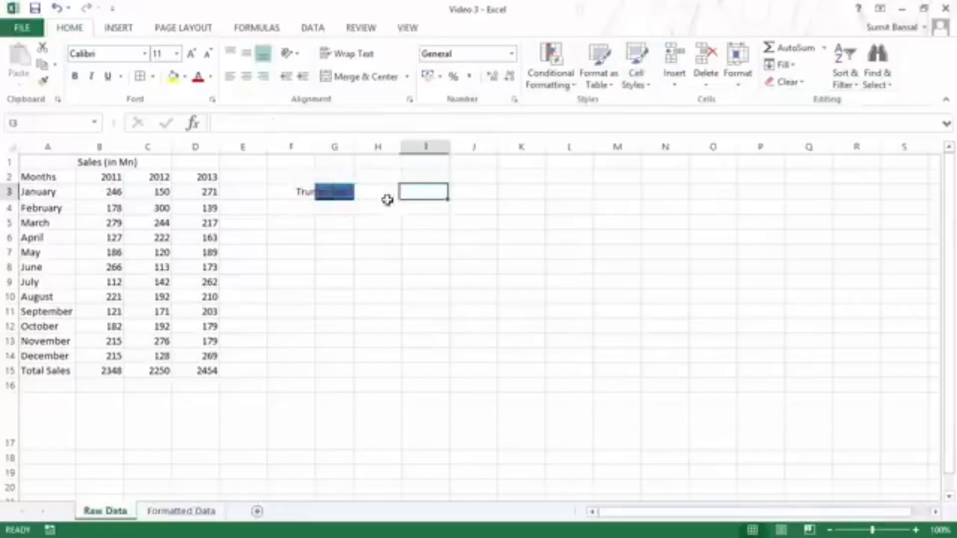
Clear all contents and formatting from G3.
left_click(330, 193)
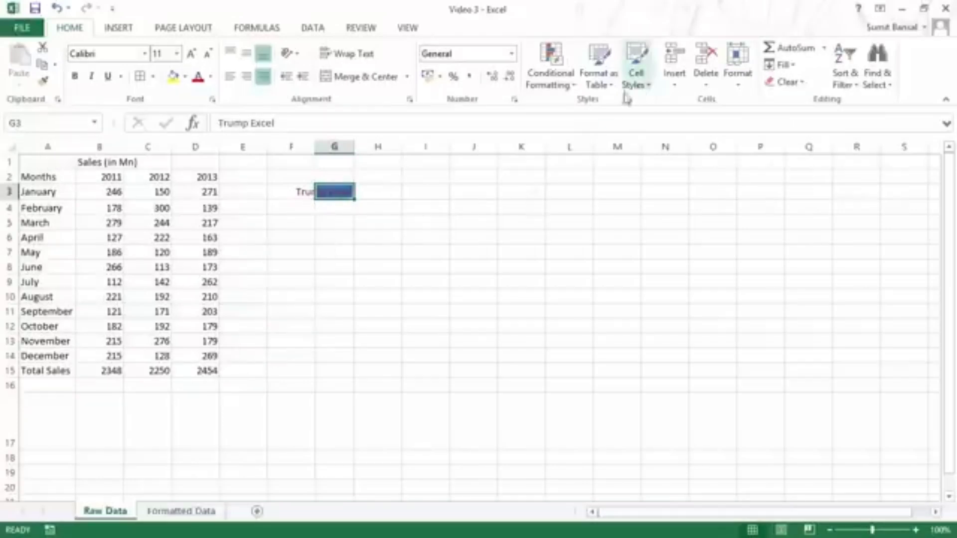
left_click(343, 210)
key("Up")
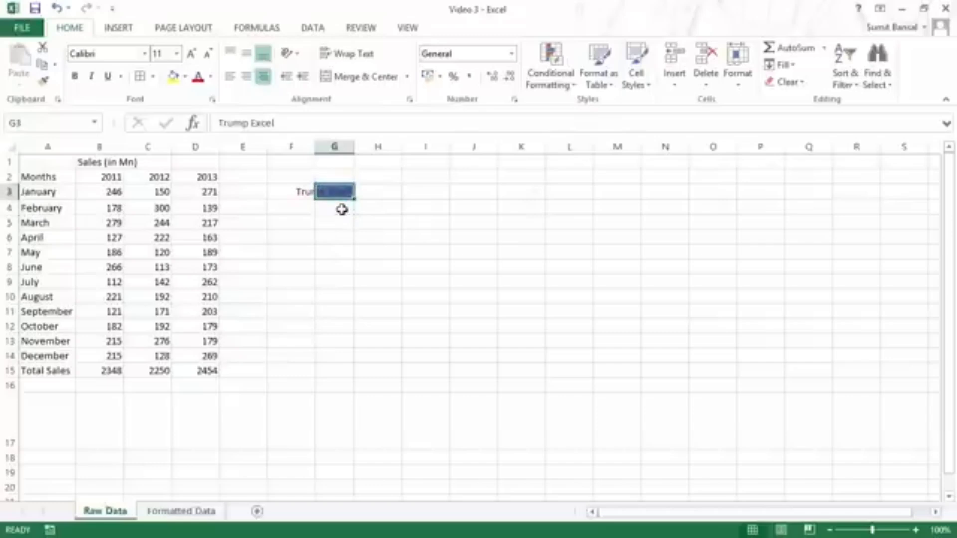
left_click(793, 81)
left_click(798, 99)
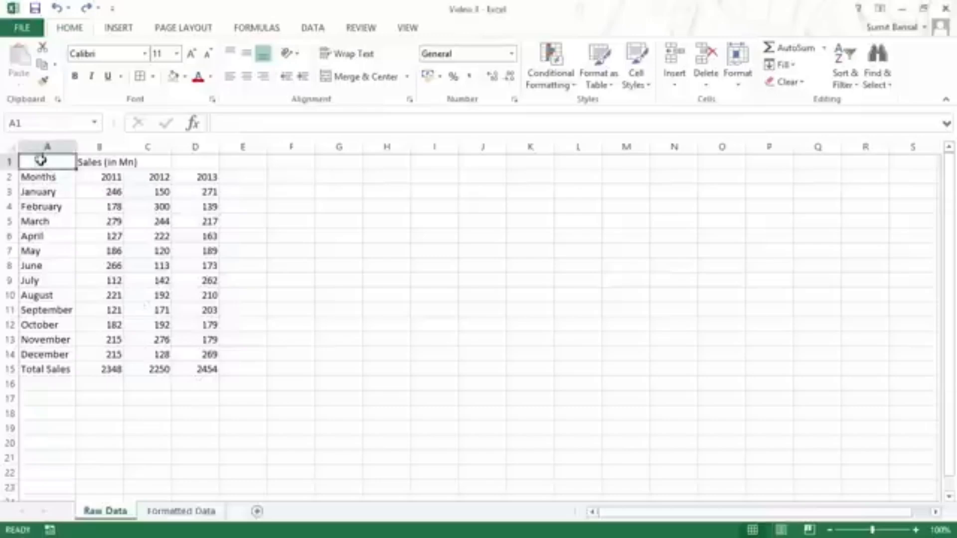
Apply all borders to the sales table A1:D15.
left_click_drag(47, 160, 202, 371)
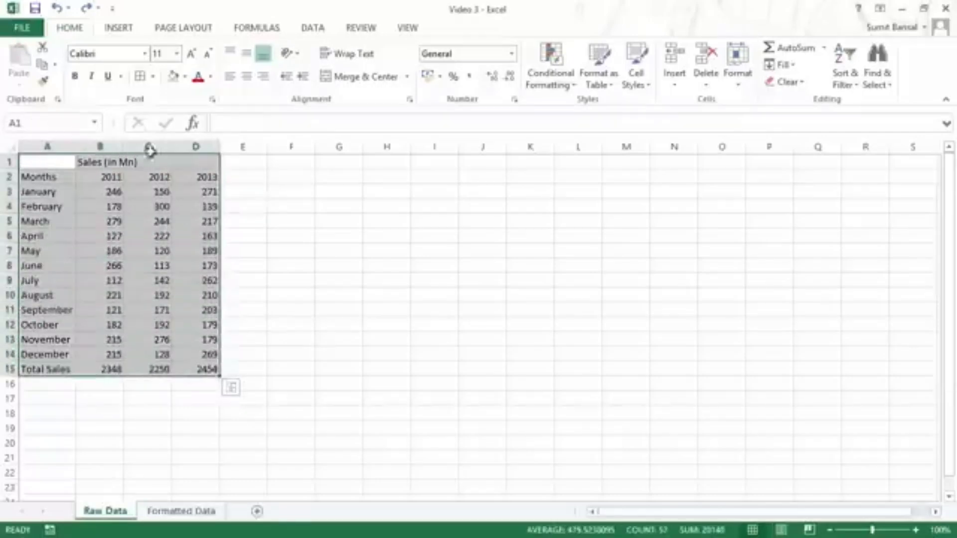
left_click(153, 77)
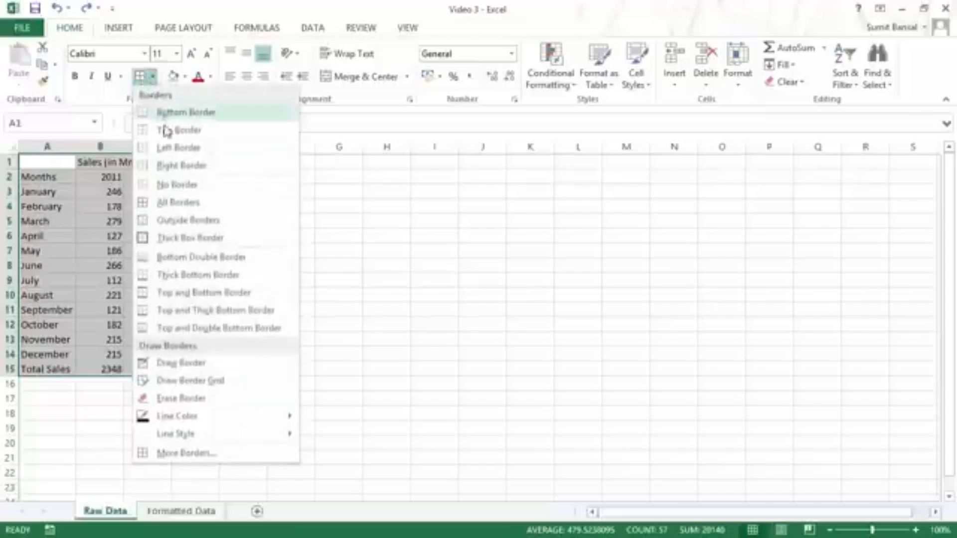
left_click(193, 205)
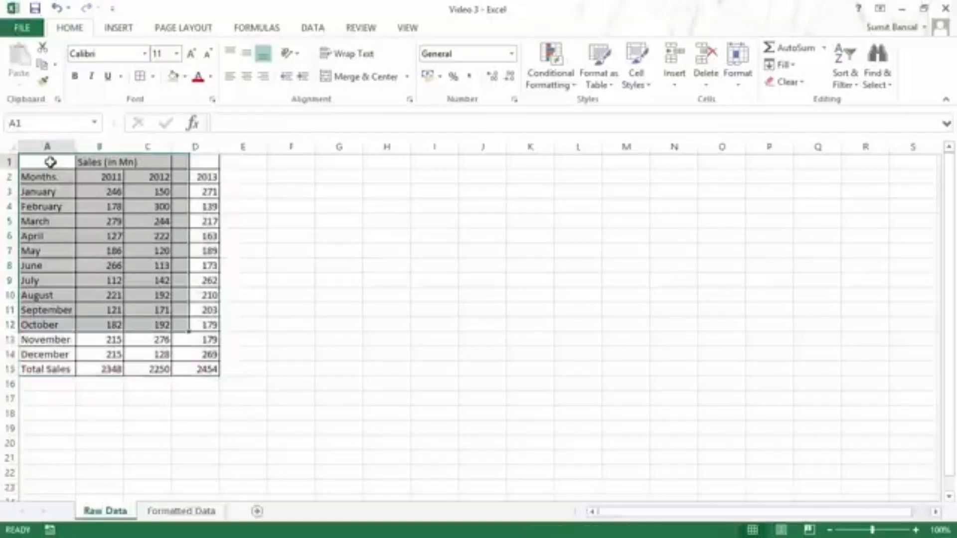
Fill the header rows A1:D2 with White, Background 1, Darker 15% and make their text bold and italic.
left_click_drag(51, 160, 193, 175)
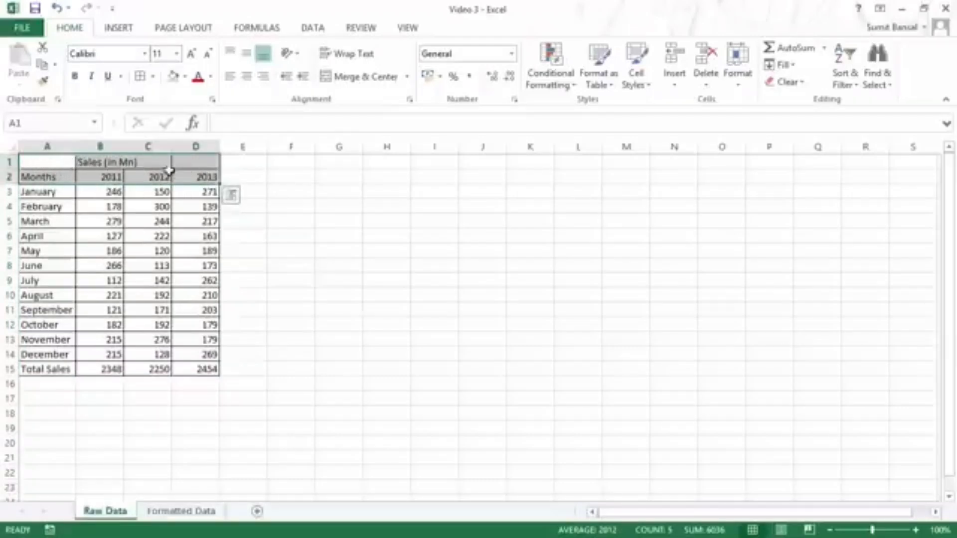
left_click(185, 79)
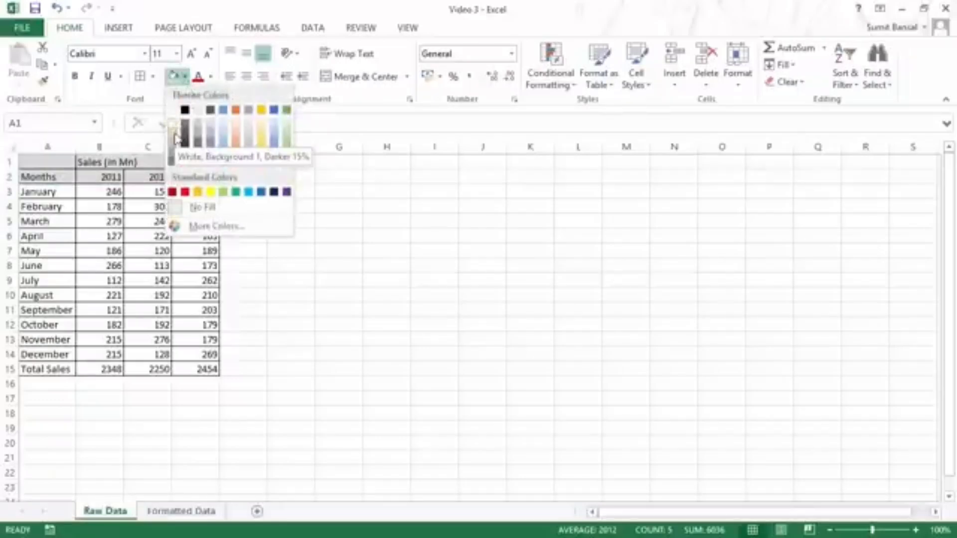
left_click(175, 138)
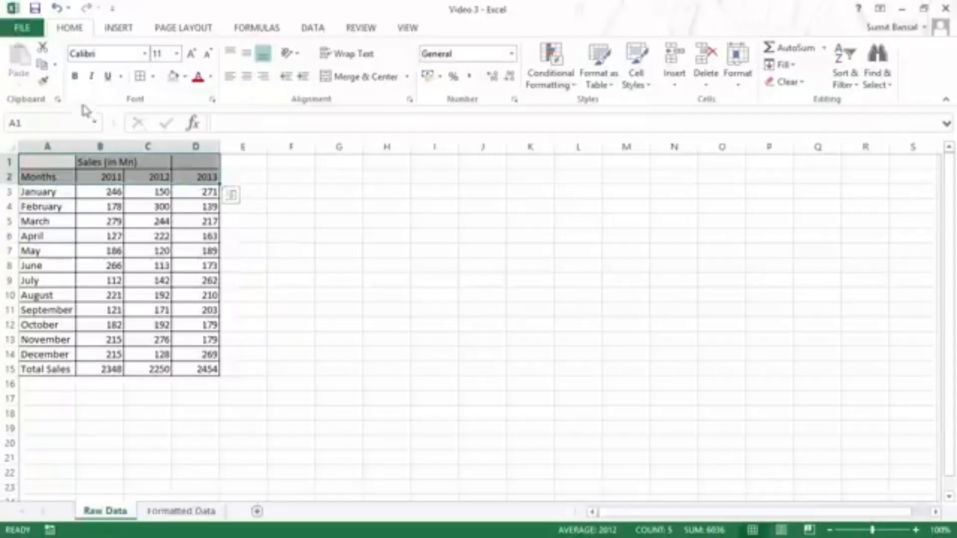
left_click(75, 77)
left_click(91, 78)
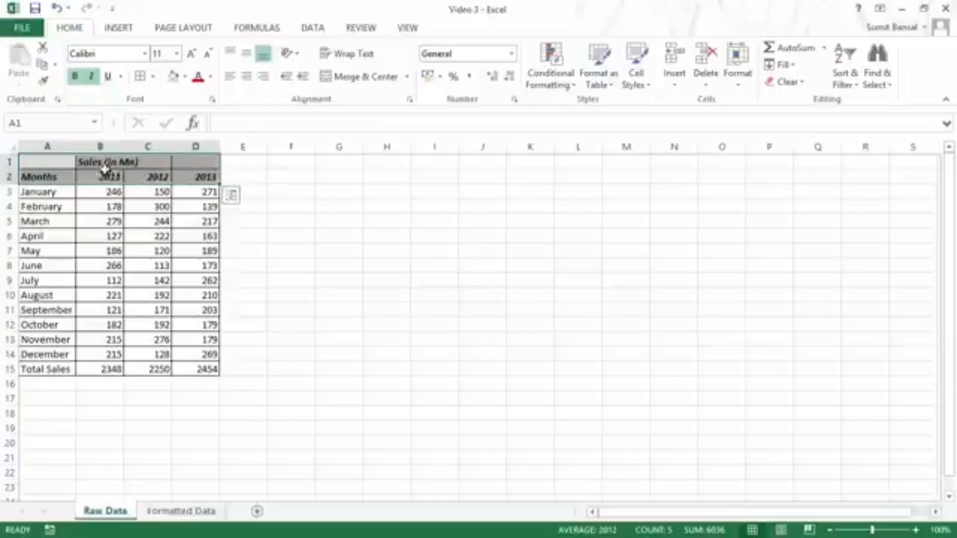
Try merging and centering the Sales (in Mn) heading across B1:D1, and undo the merge.
left_click(103, 163)
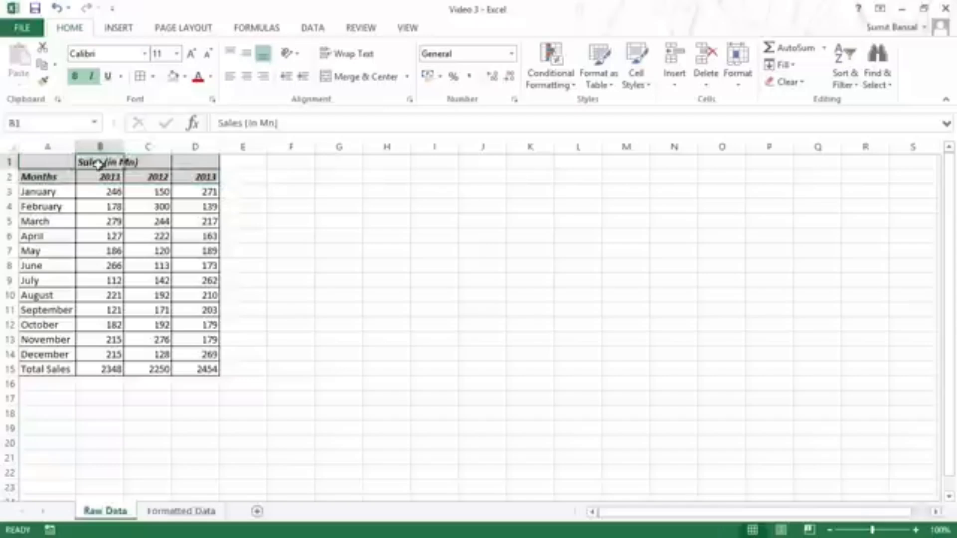
left_click_drag(111, 178, 187, 177)
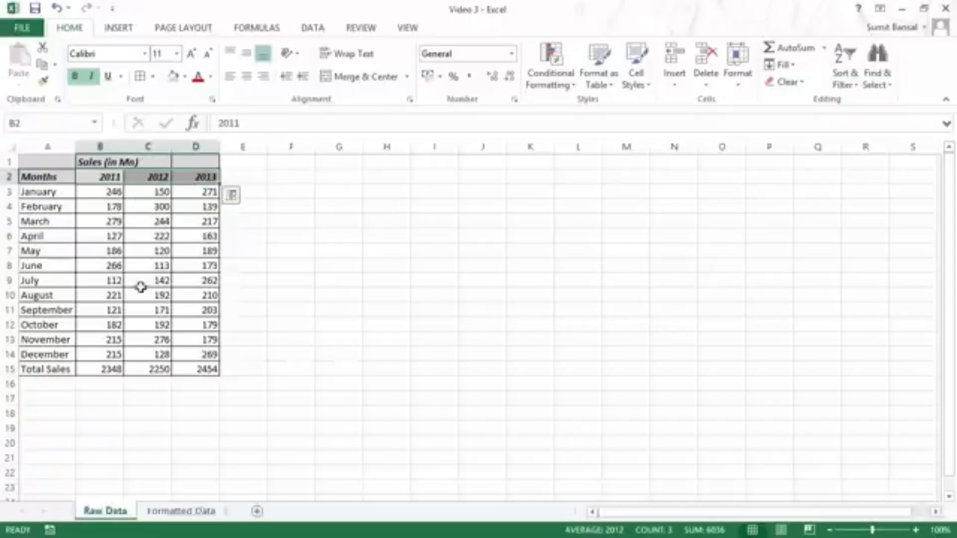
left_click(102, 162)
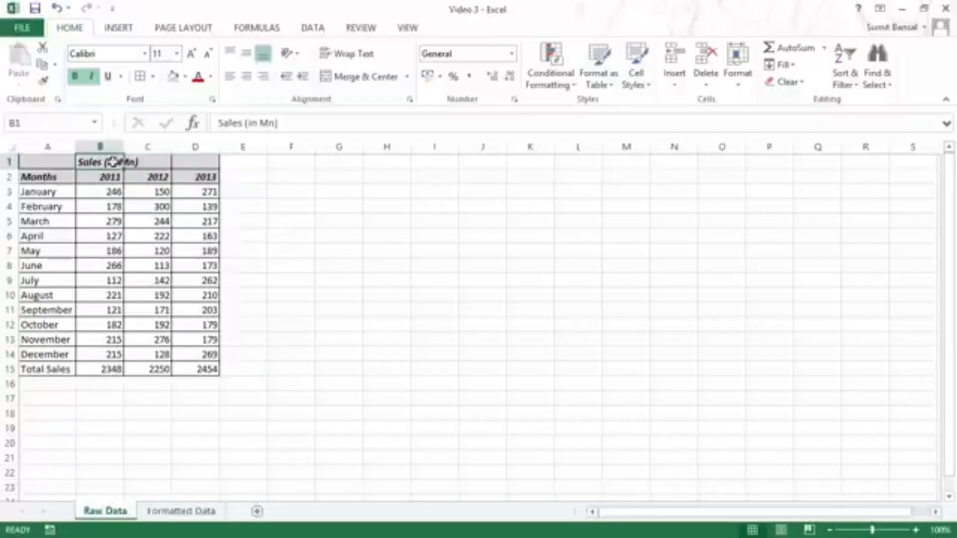
left_click_drag(114, 162, 184, 160)
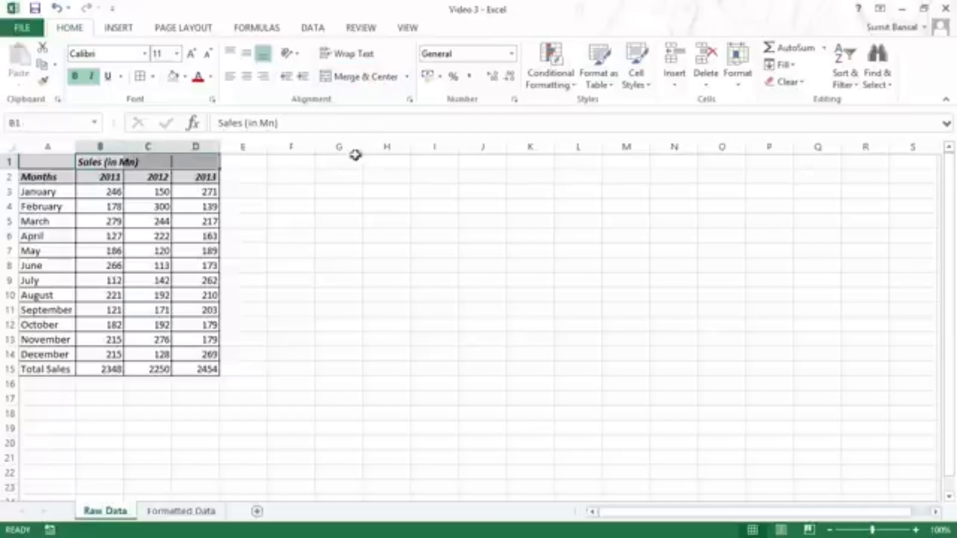
left_click(352, 78)
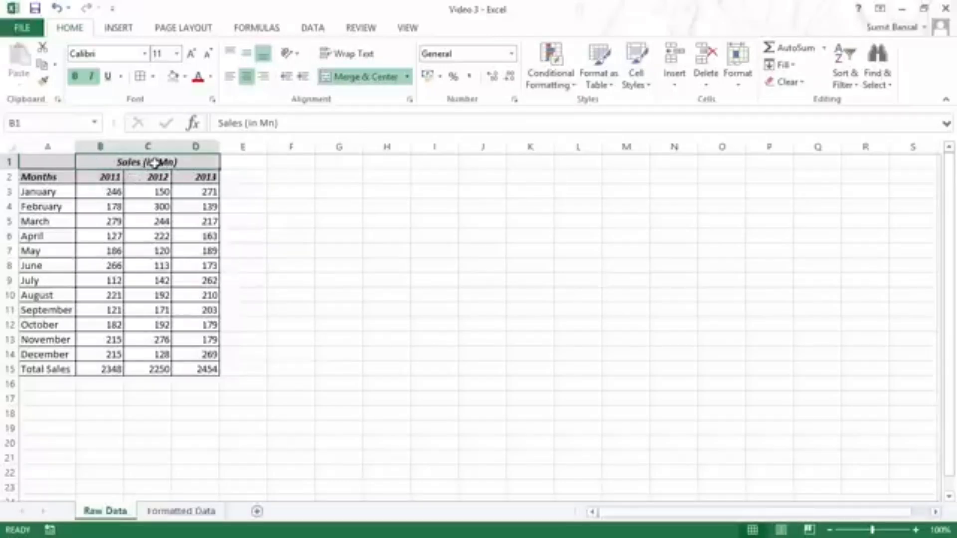
key("ctrl+z")
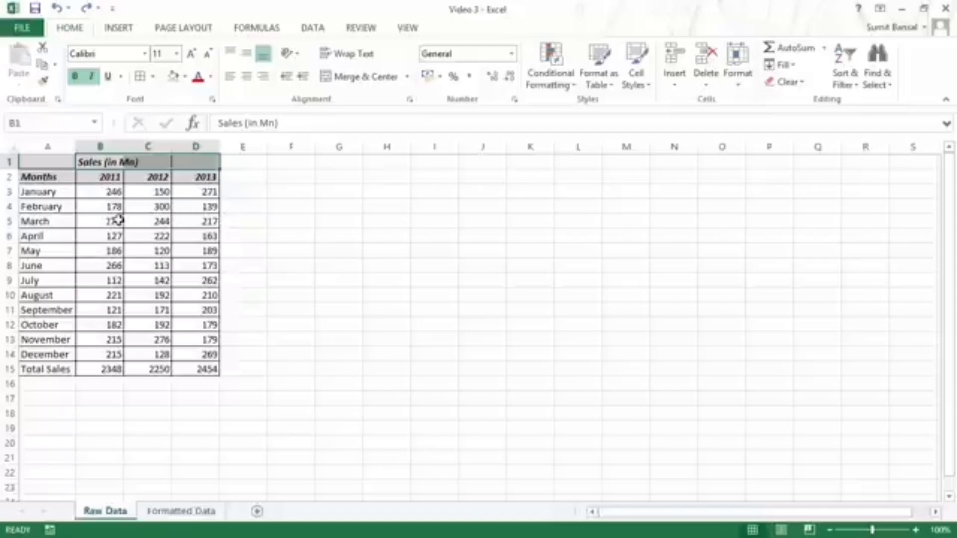
left_click_drag(115, 220, 199, 220)
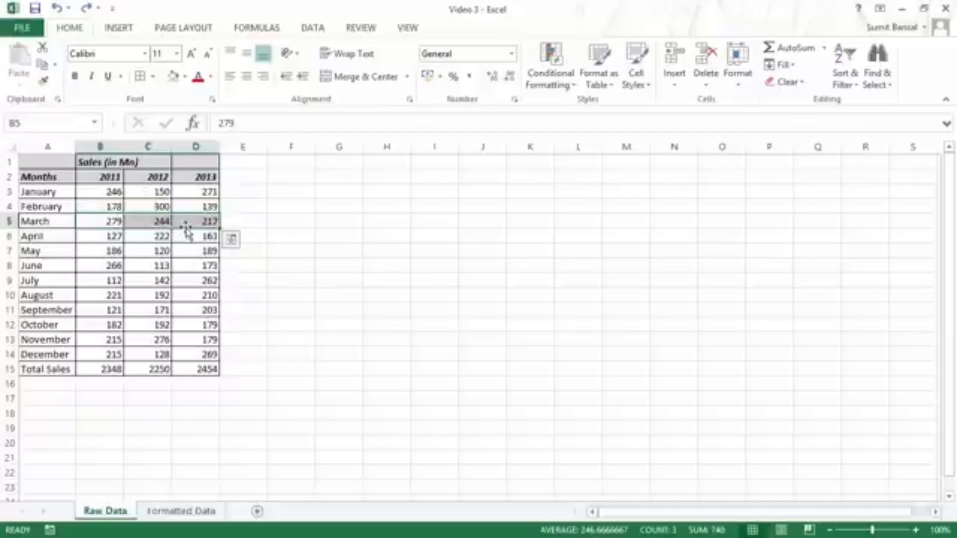
Align the Sales (in Mn) heading over B1:D1 with the Center Across Selection horizontal alignment, without merging the cells.
left_click(96, 163)
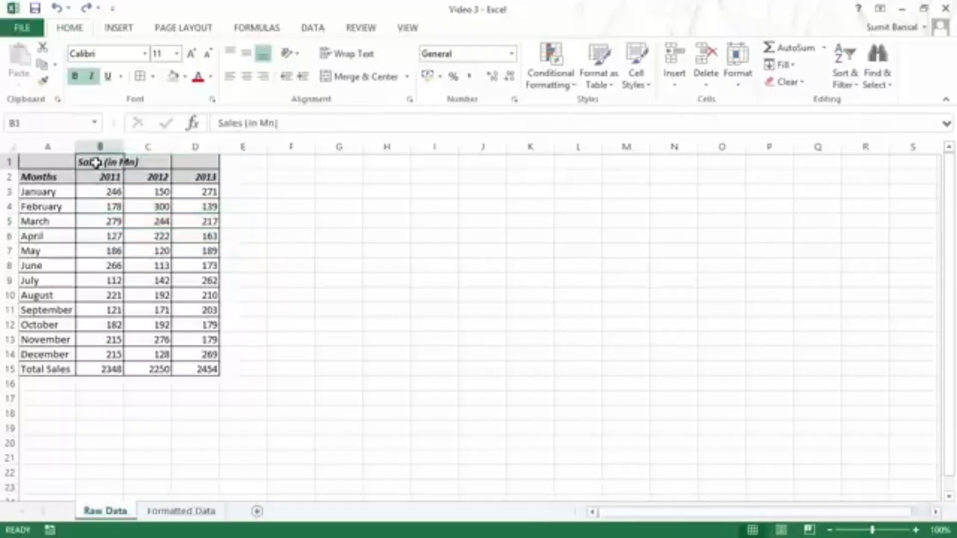
left_click_drag(95, 163, 184, 162)
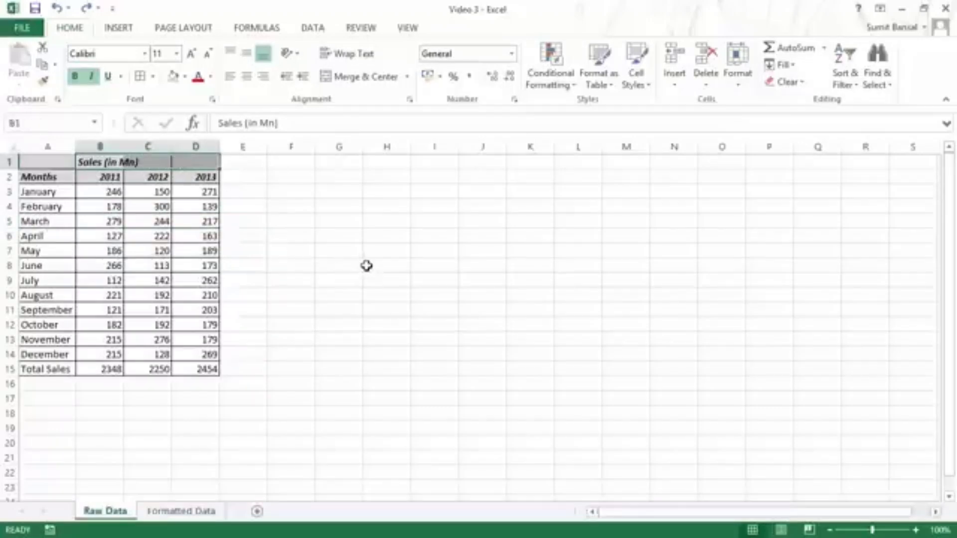
key("ctrl+1")
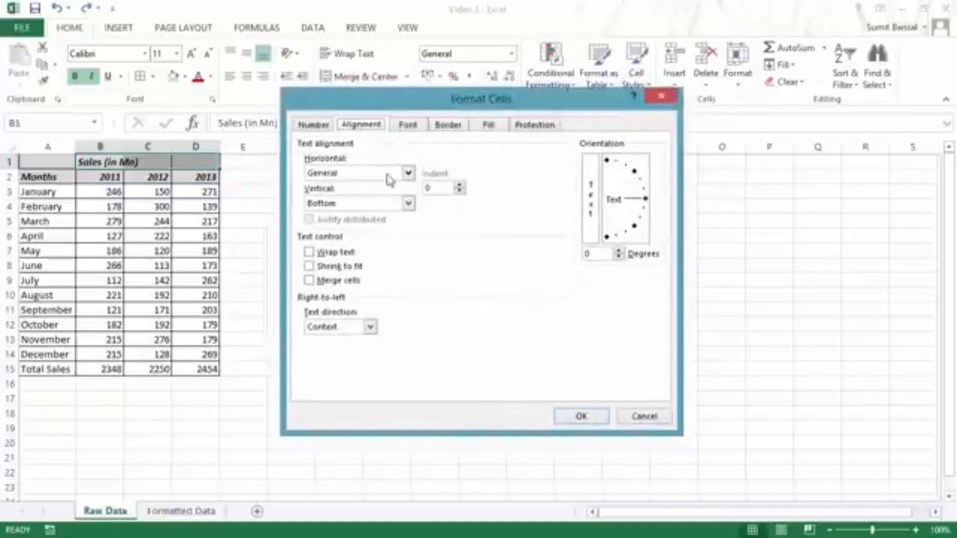
left_click(407, 176)
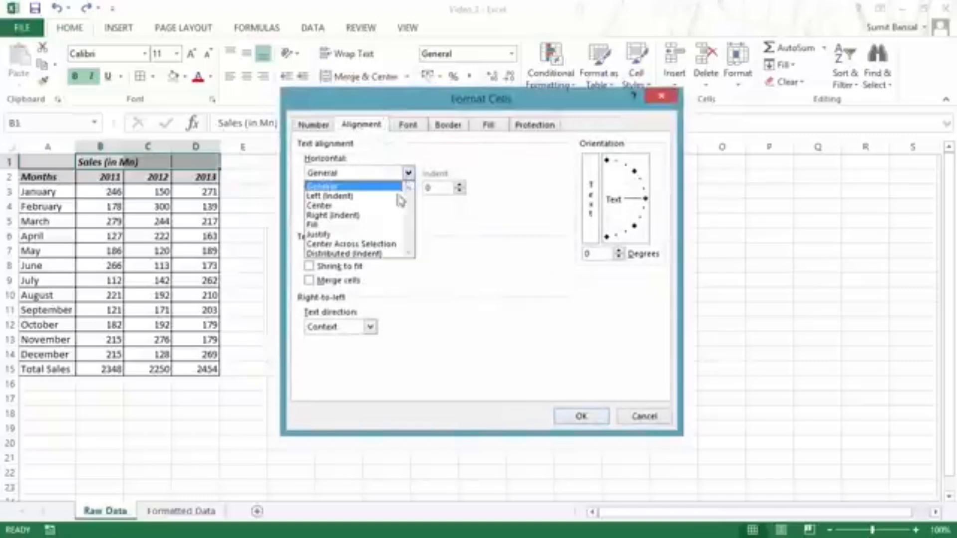
left_click(356, 245)
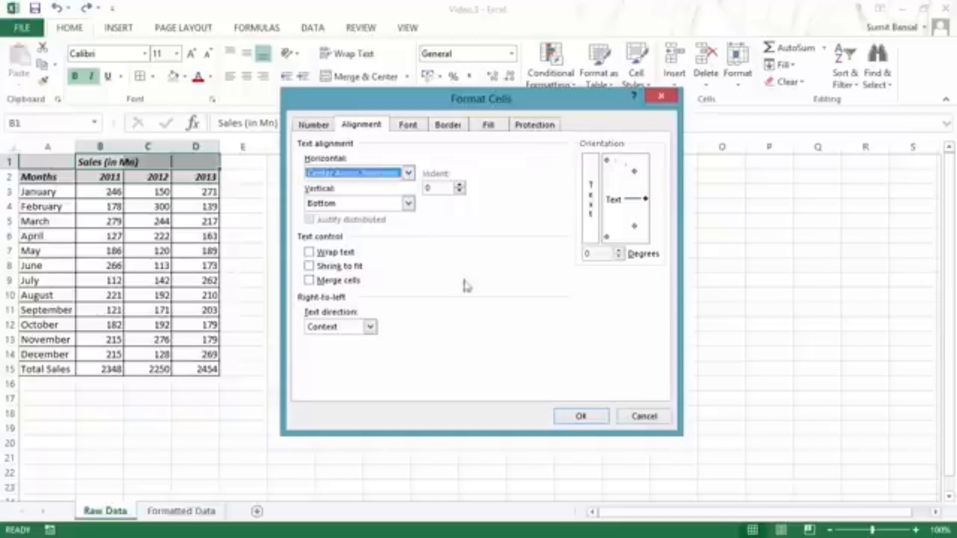
left_click(577, 418)
left_click(306, 216)
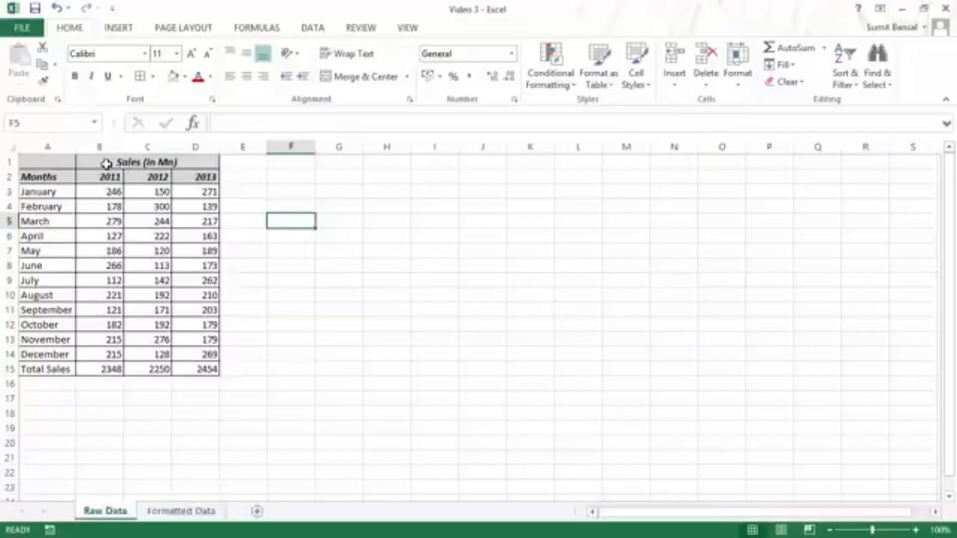
Step through B1, C1 and D1 to check whether the heading cells can be selected individually.
left_click_drag(99, 162, 201, 161)
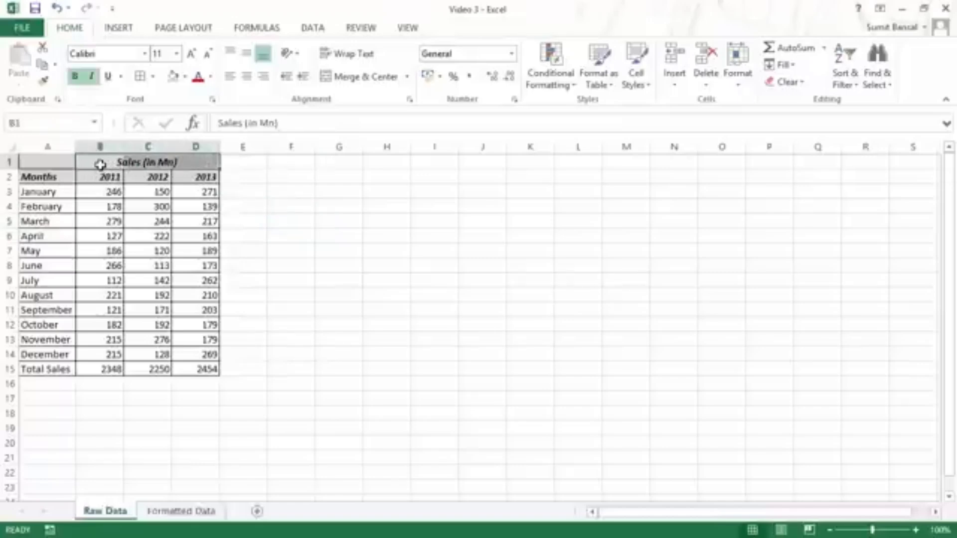
left_click(100, 163)
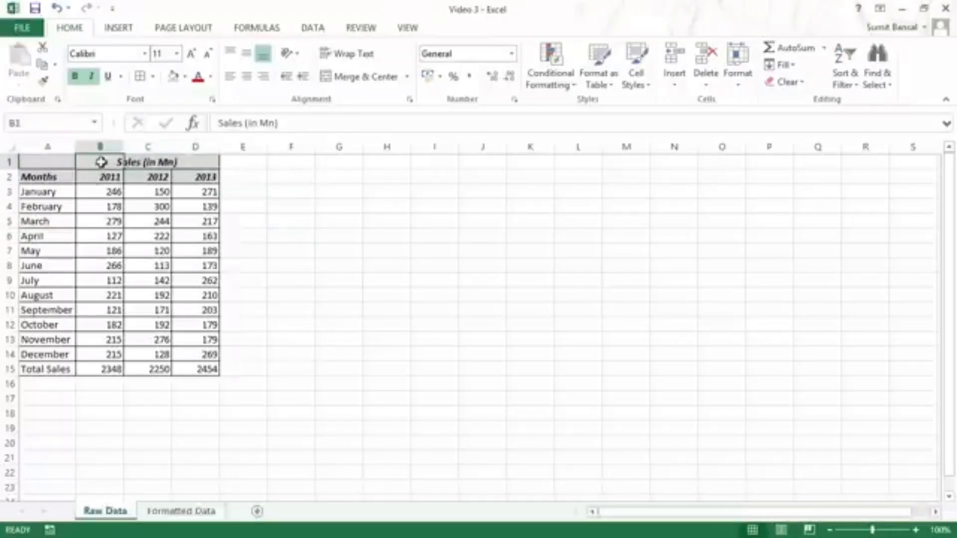
key("Right")
key("Right")
key("Left")
key("Left")
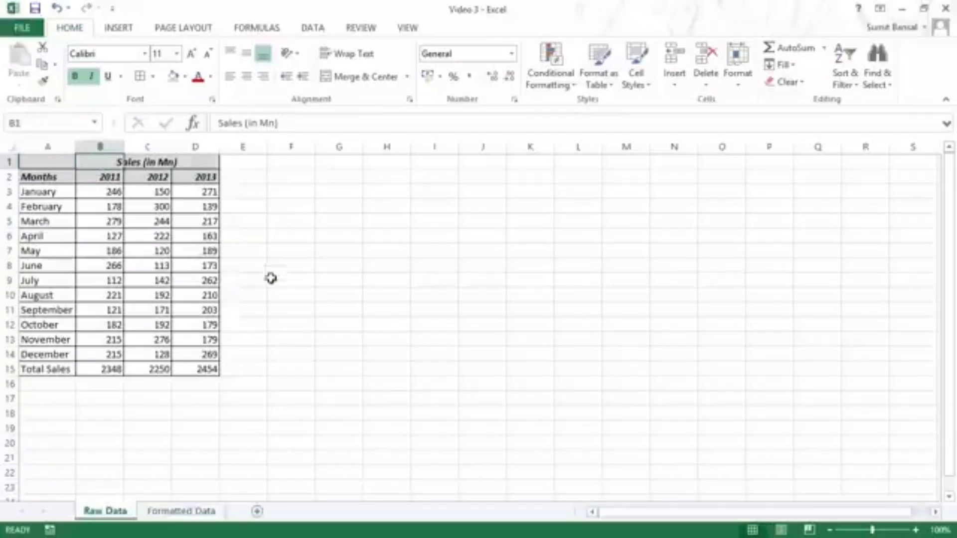
Fill the Total Sales row A15:D15 with light green and make its text bold.
left_click(67, 369)
key("ctrl+shift+Right")
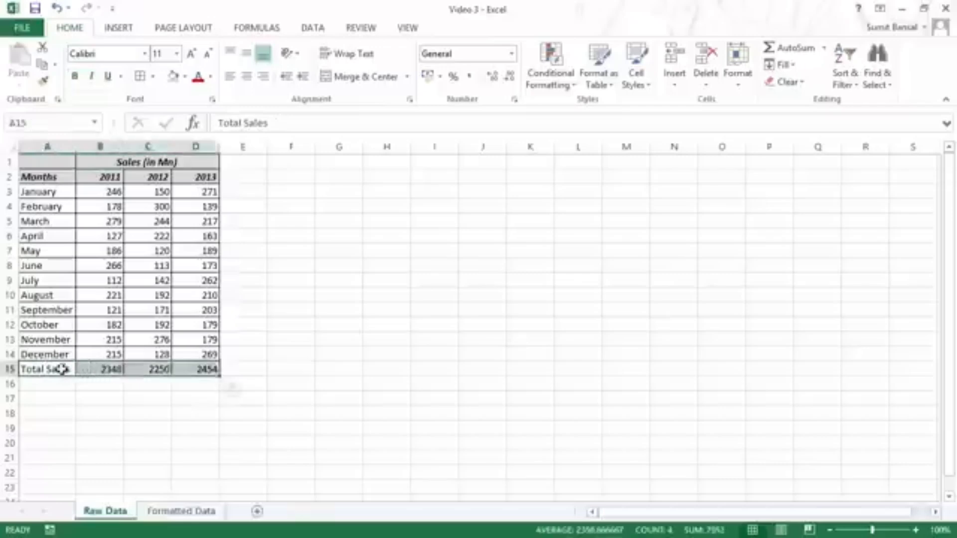
left_click(184, 77)
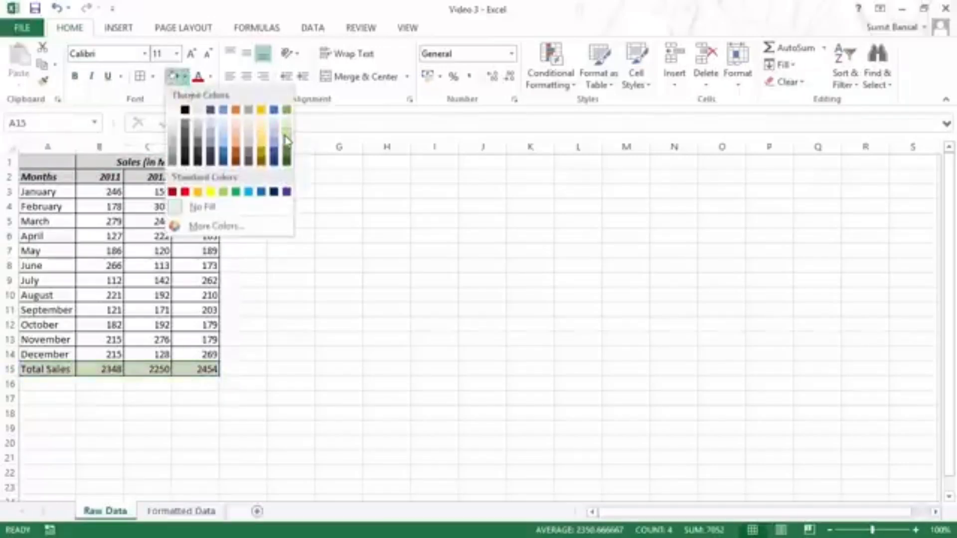
left_click(286, 141)
left_click(75, 76)
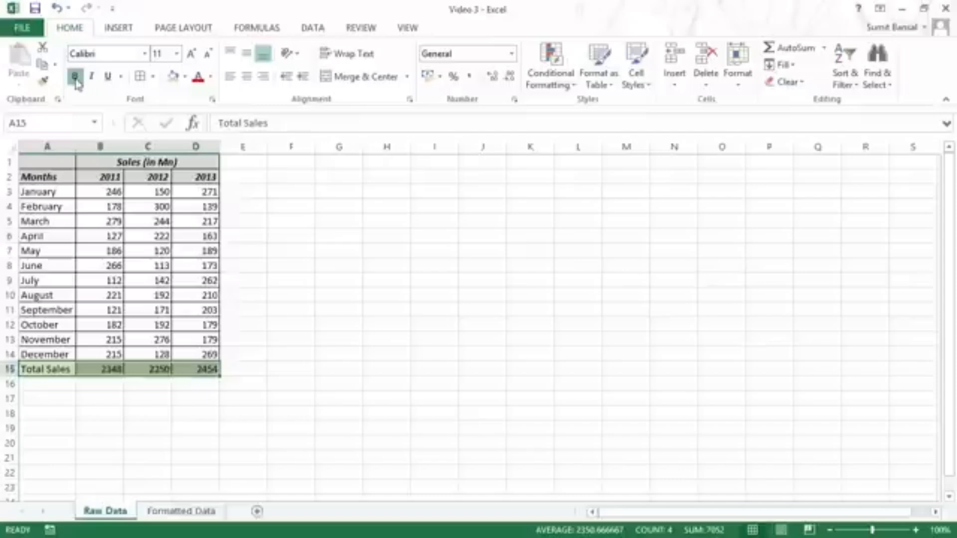
left_click(329, 353)
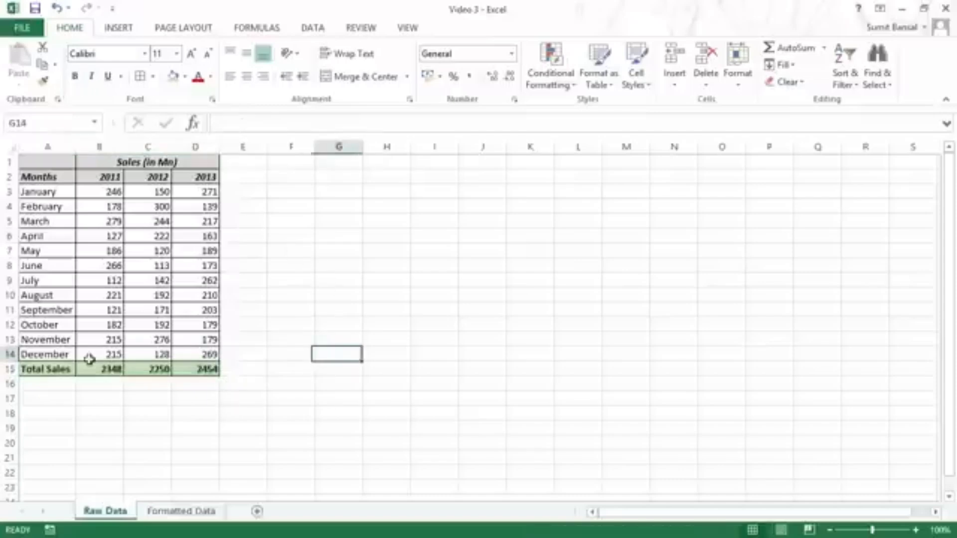
Apply a double-line border to the Total Sales row A15:D15 through the cell border settings.
left_click(45, 368)
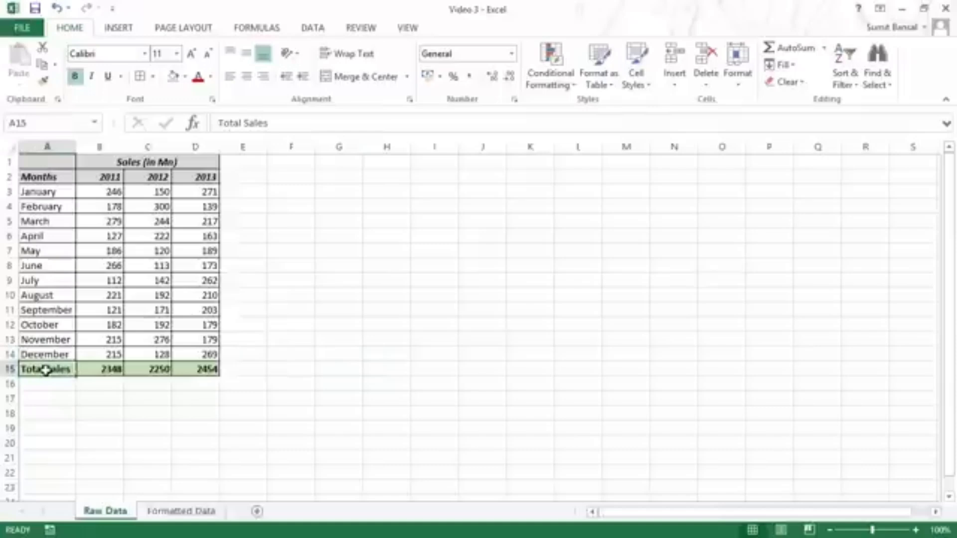
left_click_drag(43, 369, 199, 367)
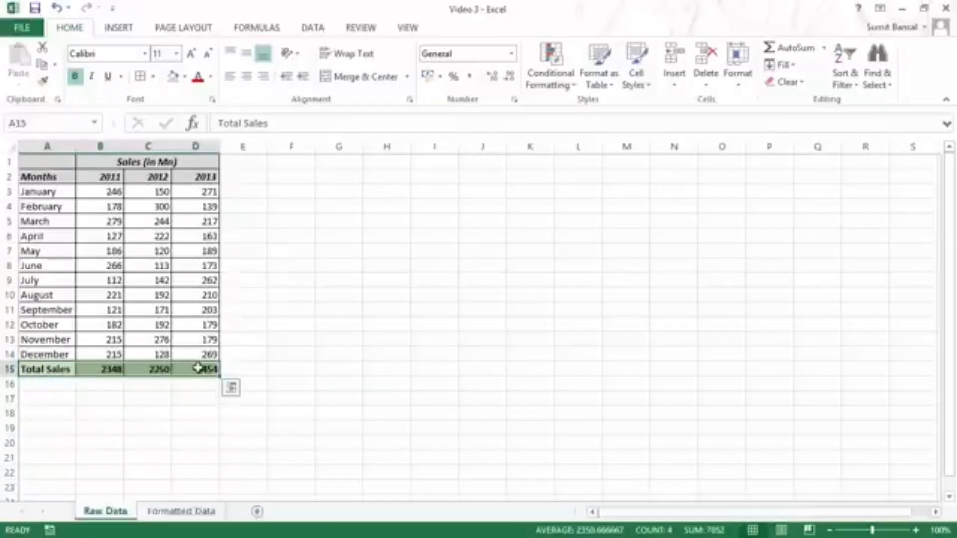
left_click(152, 77)
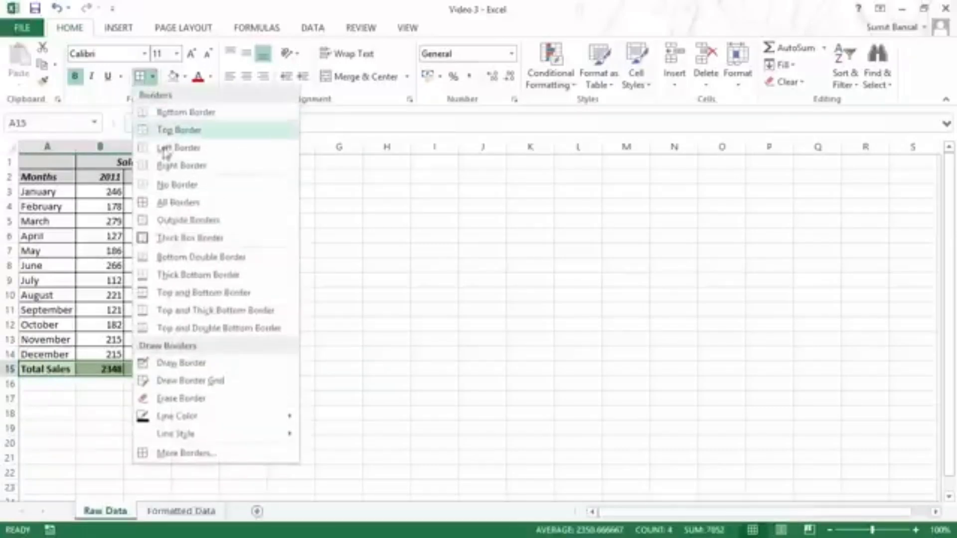
left_click(195, 310)
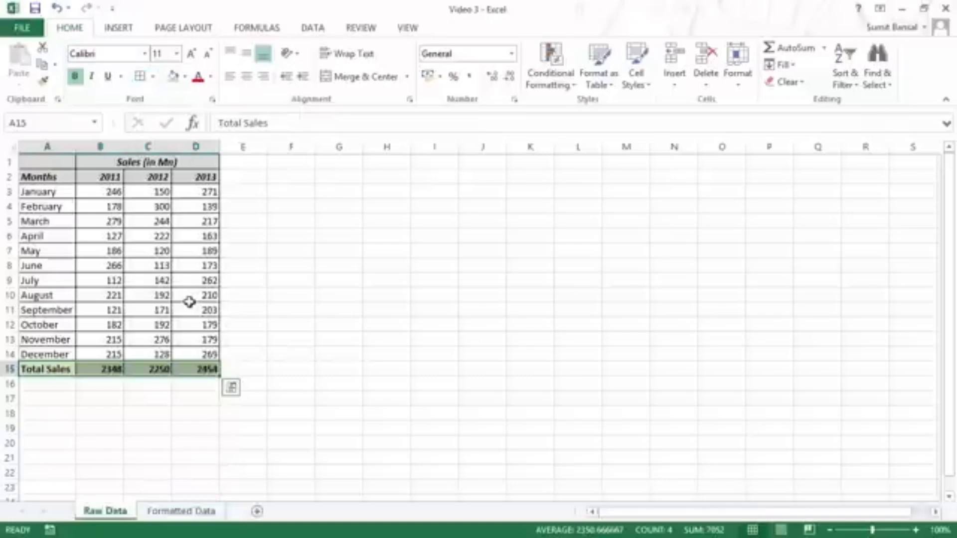
key("ctrl+1")
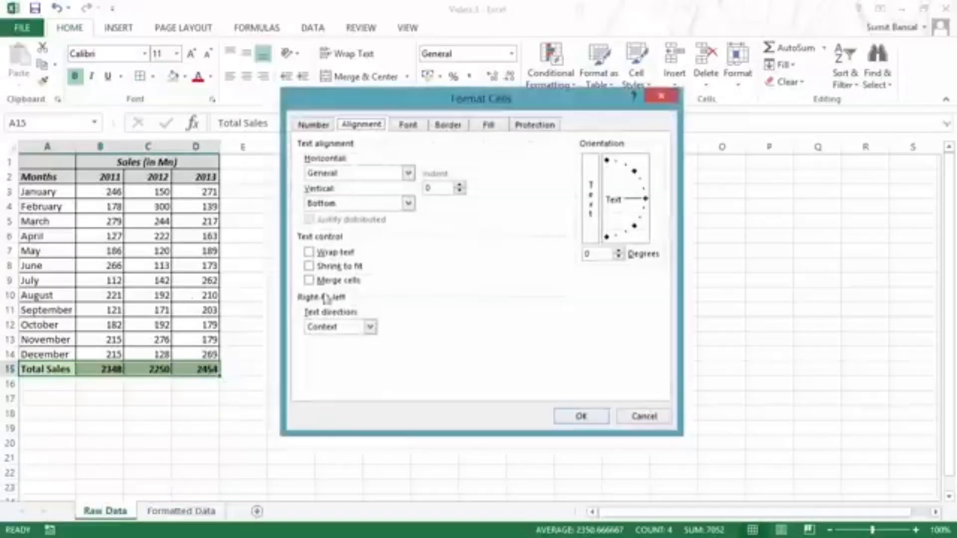
left_click(448, 125)
left_click(364, 246)
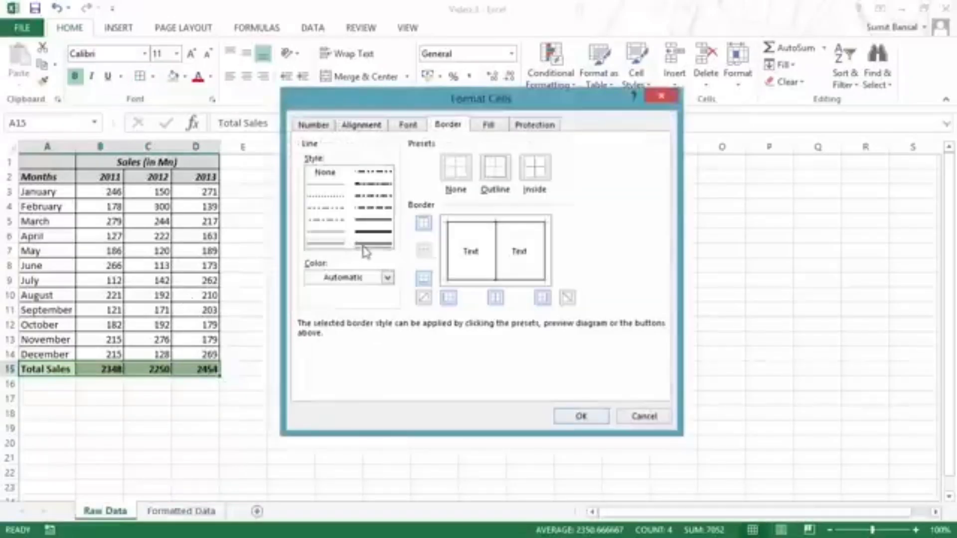
left_click(481, 225)
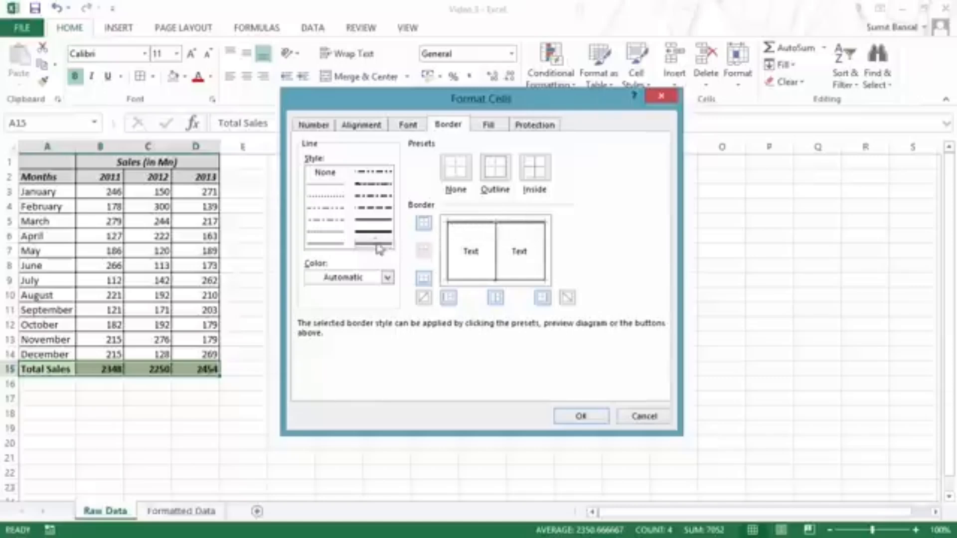
left_click(572, 421)
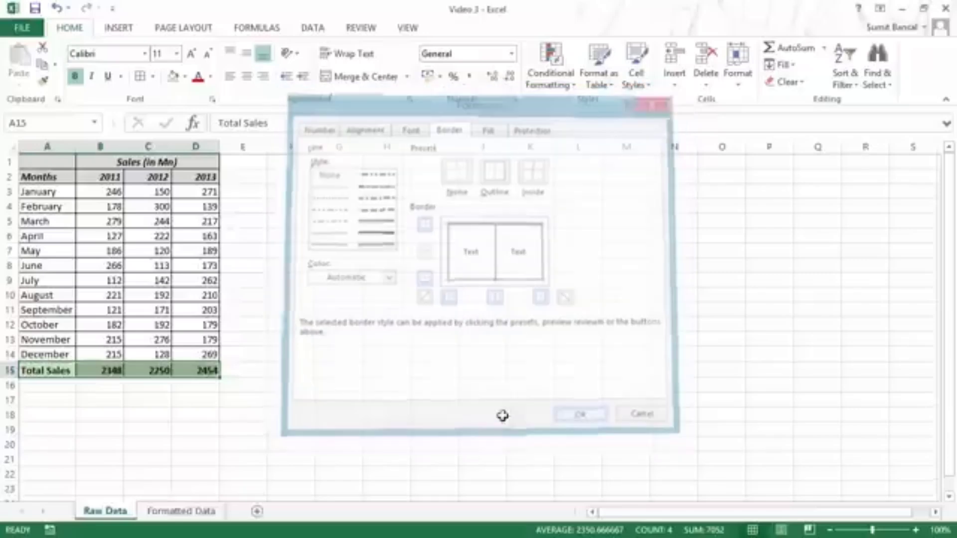
left_click(285, 326)
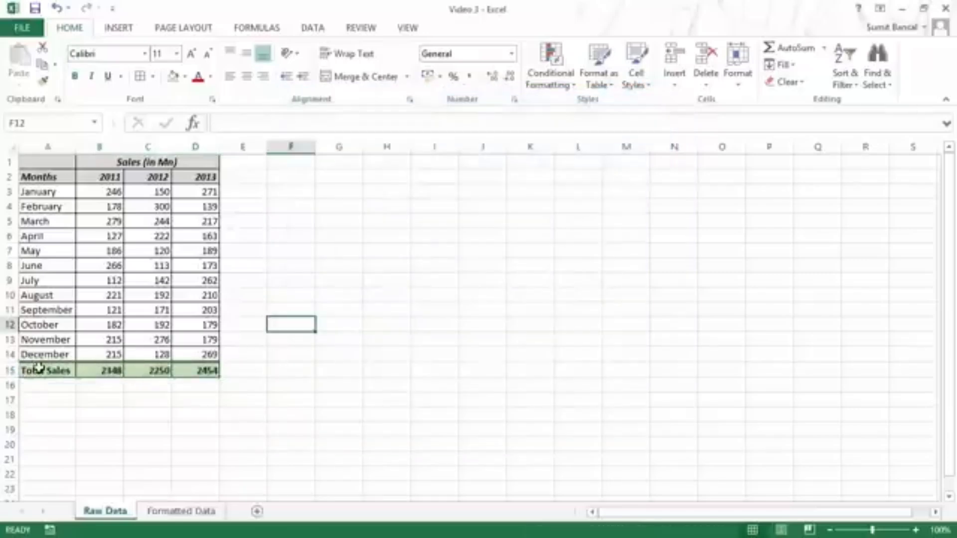
View the Formatted Data sheet to compare its formatting with the raw sales table.
left_click_drag(40, 367, 199, 372)
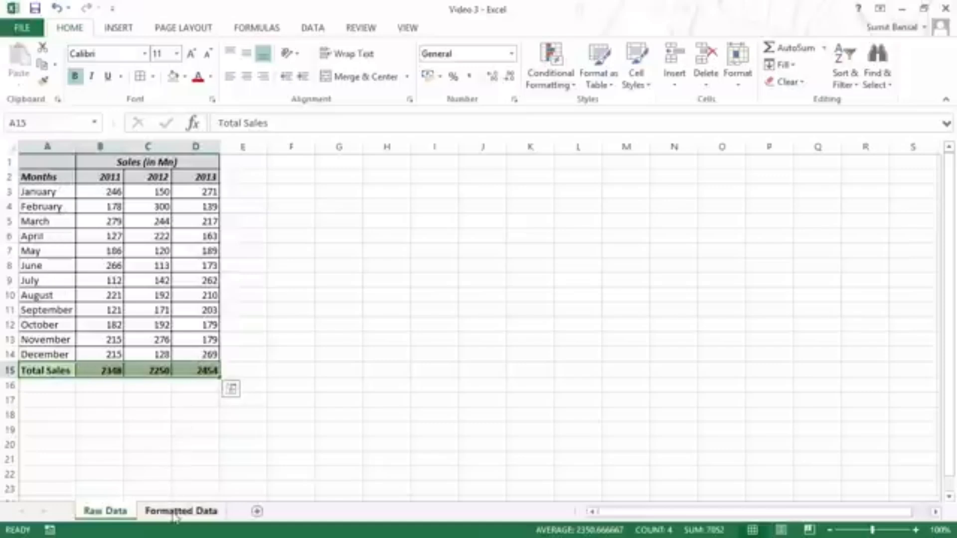
left_click(175, 511)
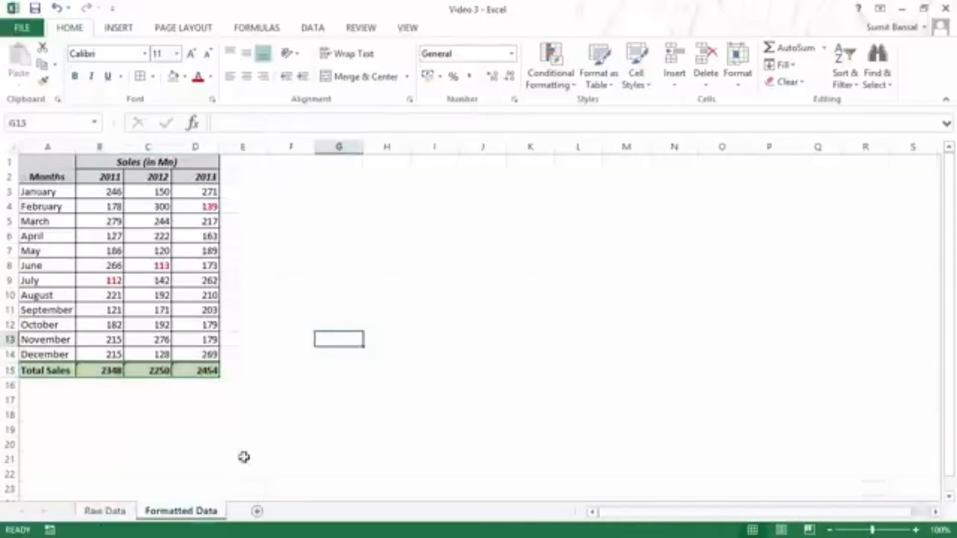
On the Raw Data sheet, make the July 2011 value in B9 red and bold.
left_click(98, 513)
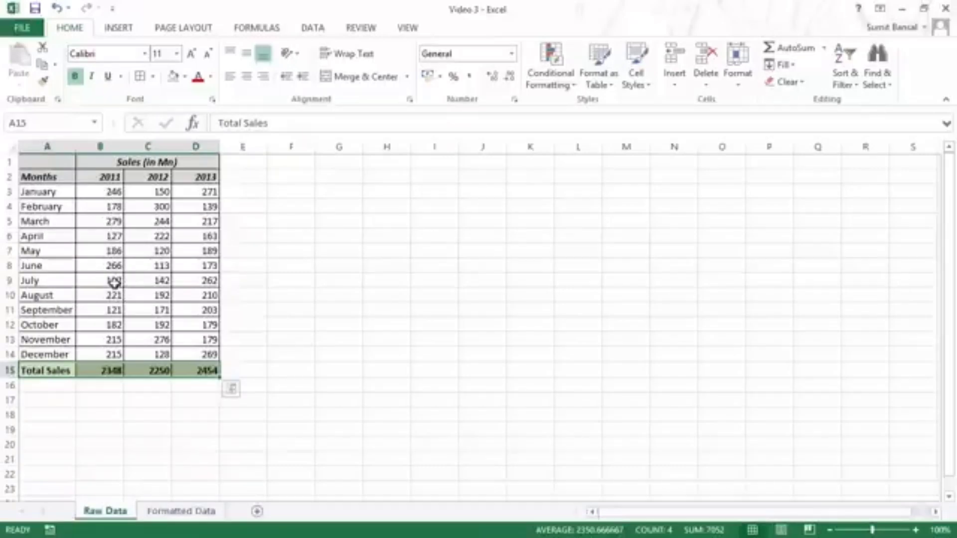
left_click(114, 282)
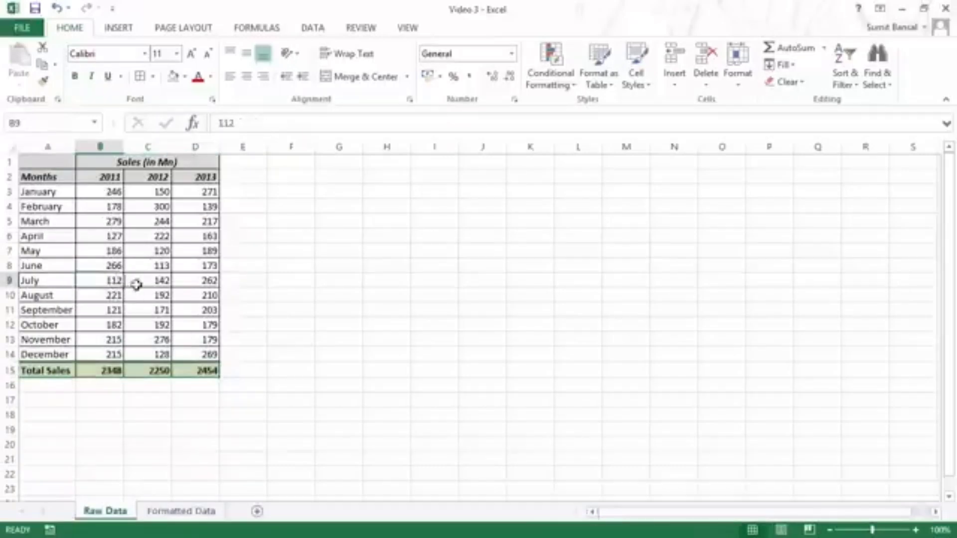
left_click(199, 78)
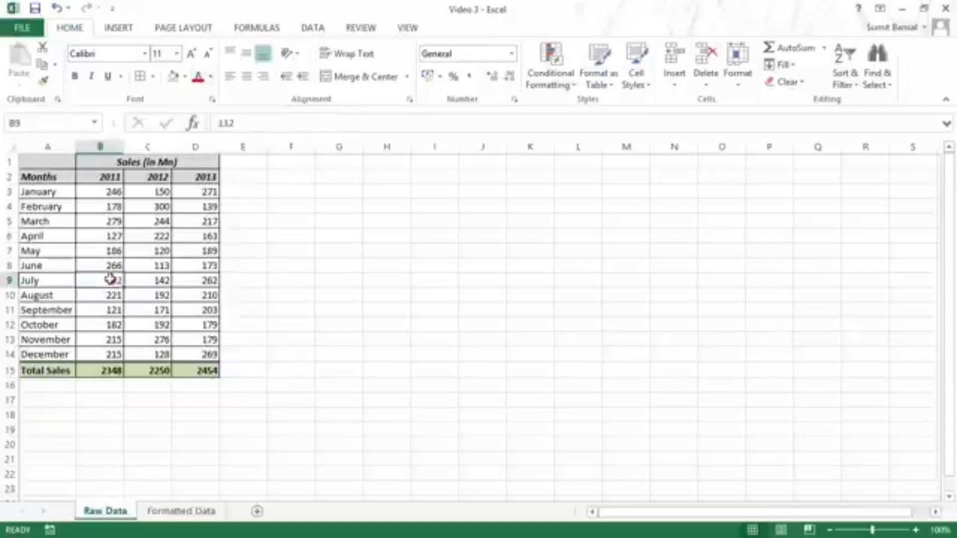
left_click(75, 76)
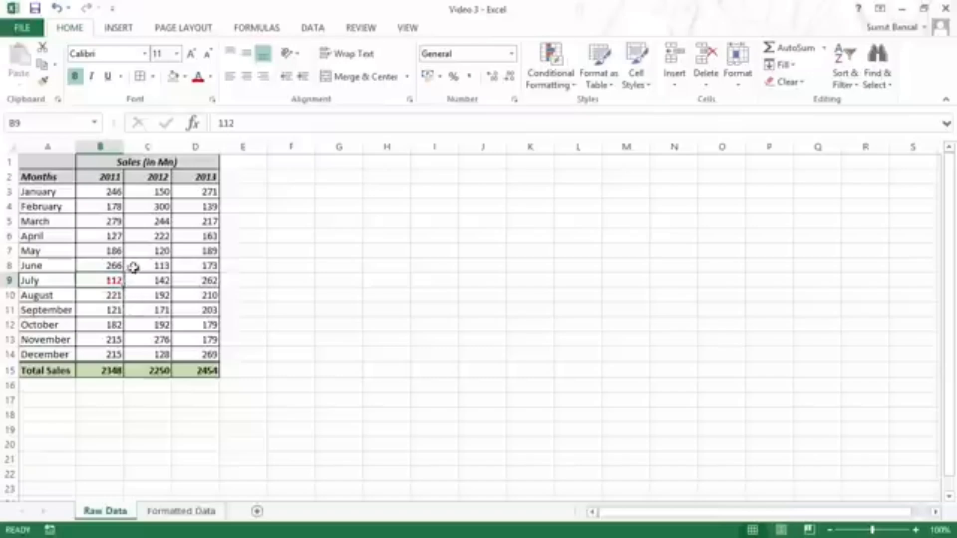
Make the June 2012 value in C8 red and bold.
left_click(152, 266)
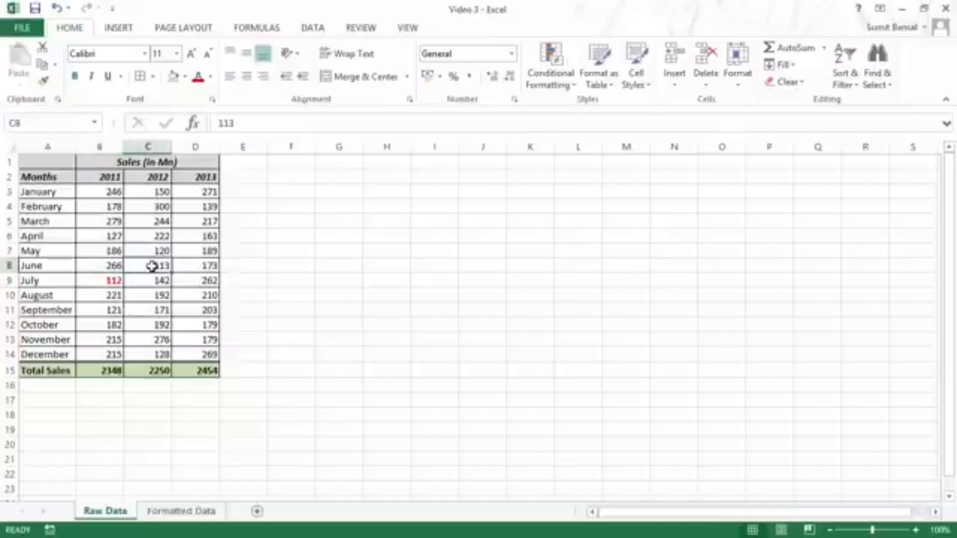
left_click(198, 78)
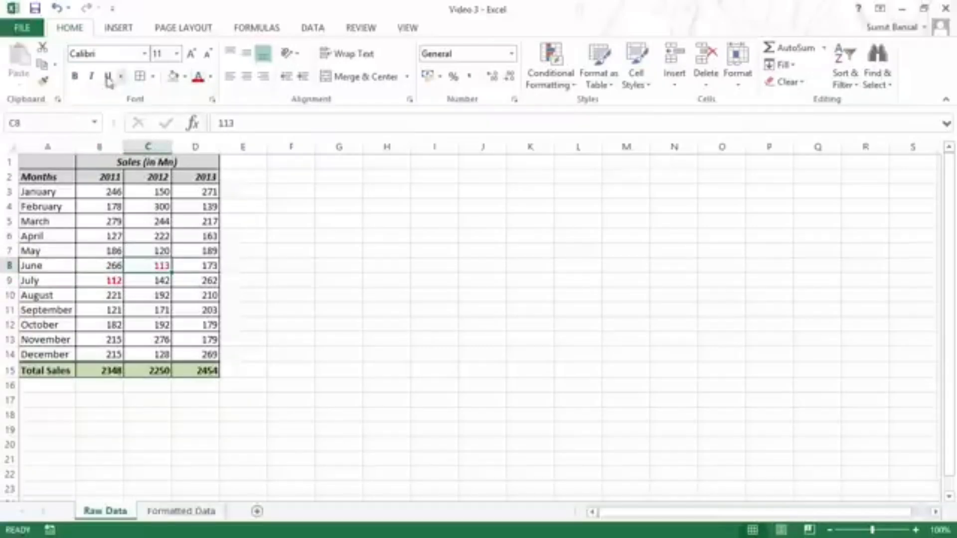
left_click(75, 77)
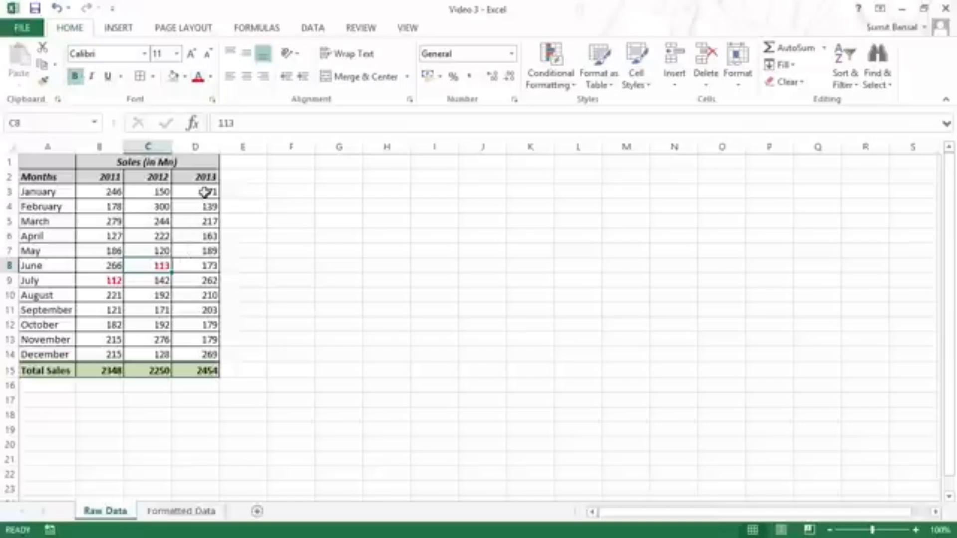
Try repeating the last formatting action on D4, and undo it together with C8's bold and red formatting.
left_click(200, 207)
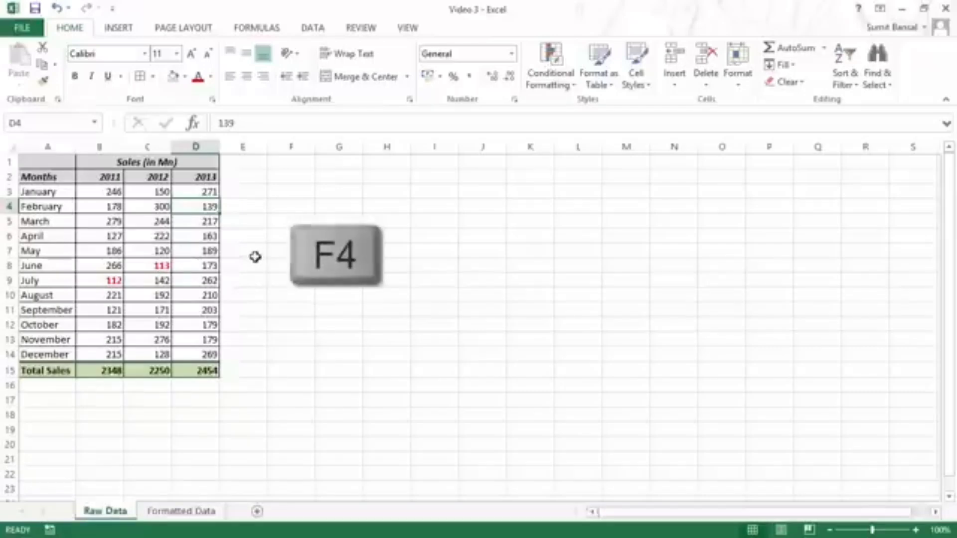
key("F4")
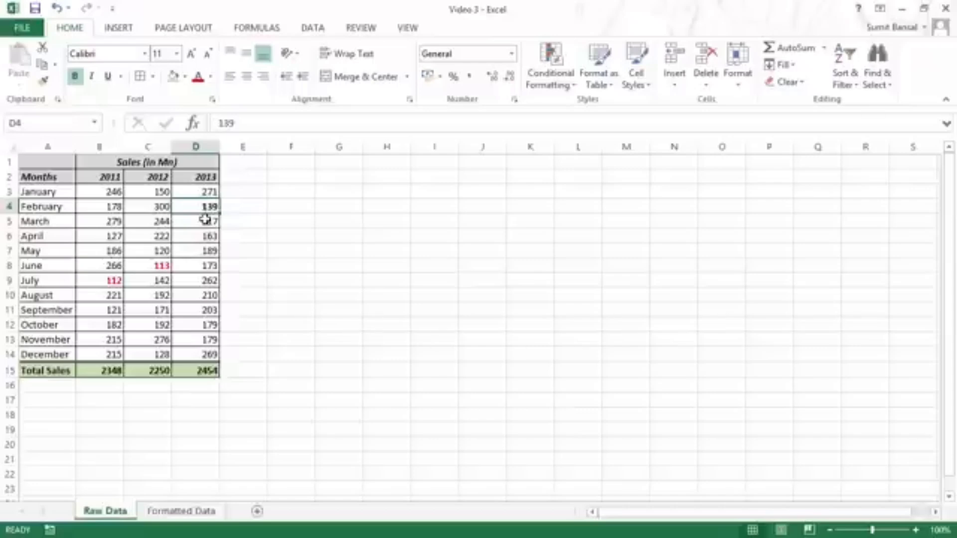
key("ctrl+z")
key("ctrl+z")
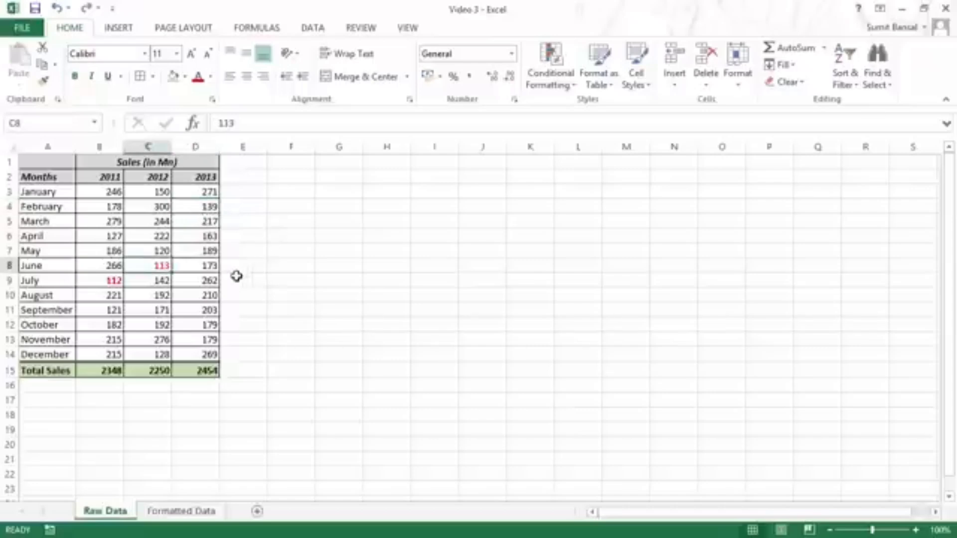
key("ctrl+z")
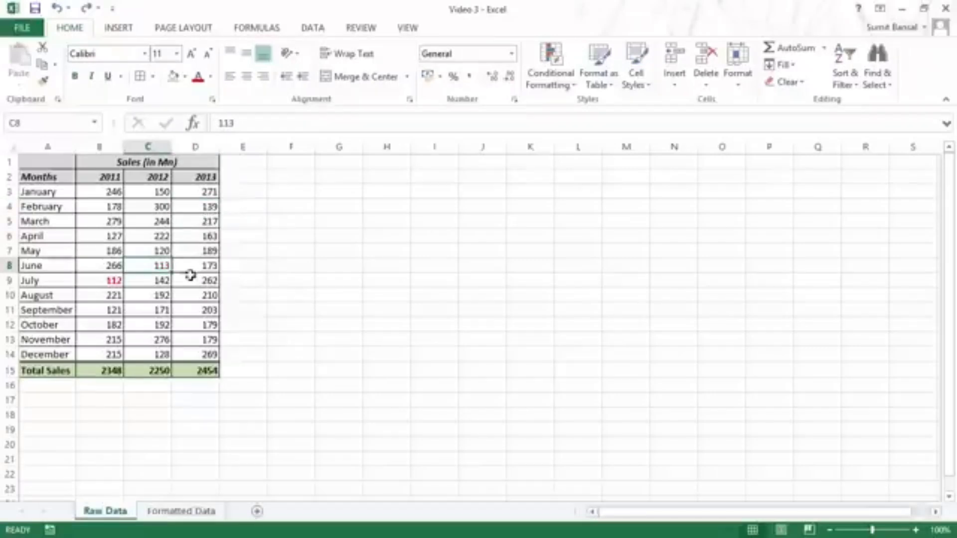
Make the June 2012 value in C8 and the February 2013 value in D4 red and bold.
left_click(198, 77)
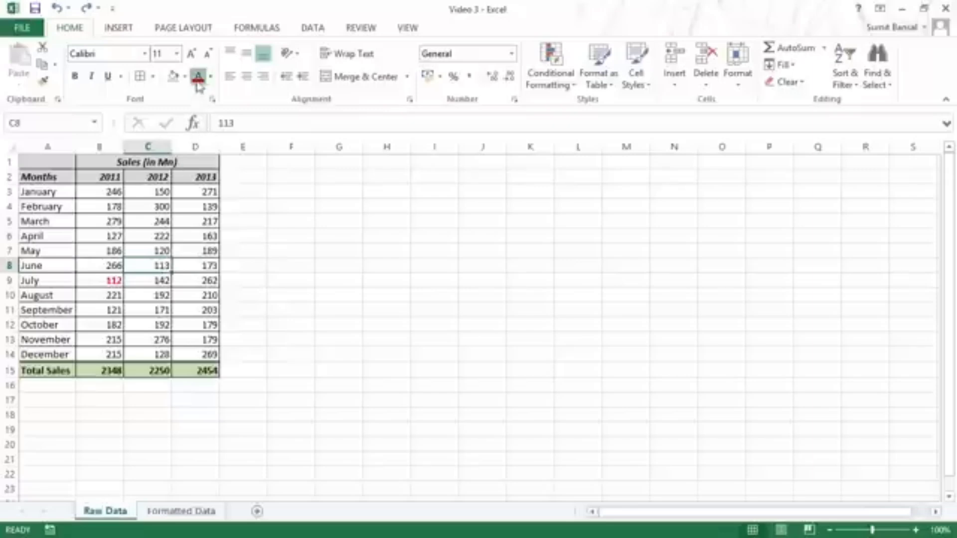
left_click(209, 207)
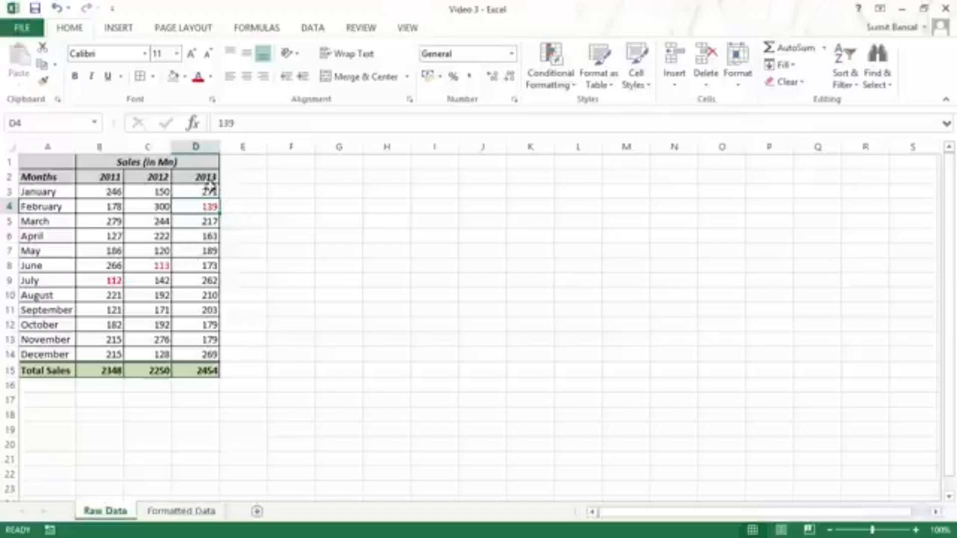
left_click(160, 265)
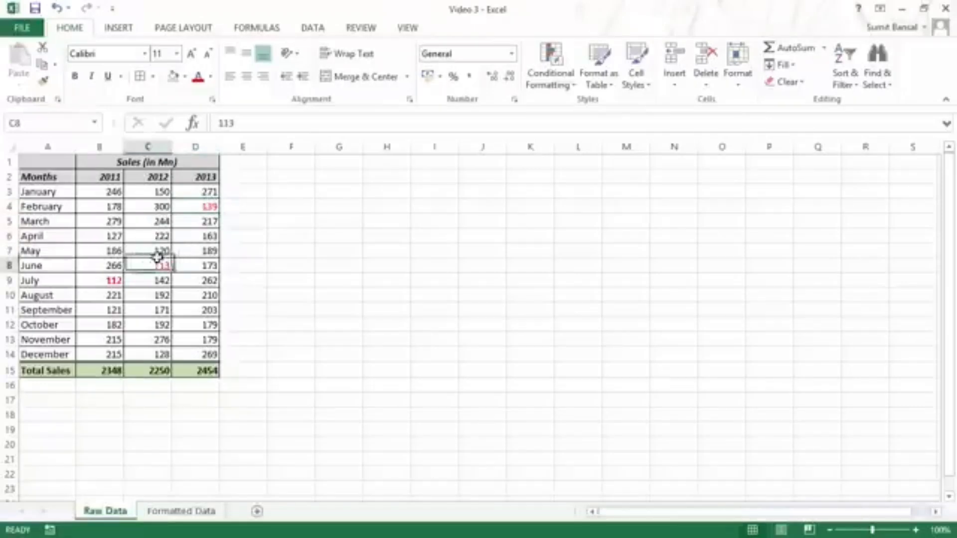
left_click(75, 76)
left_click(208, 208)
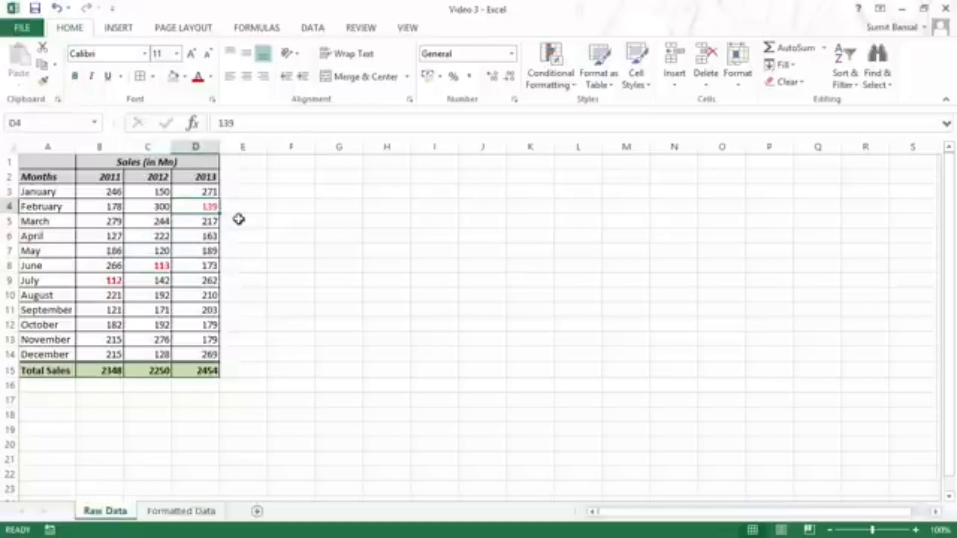
key("ctrl+b")
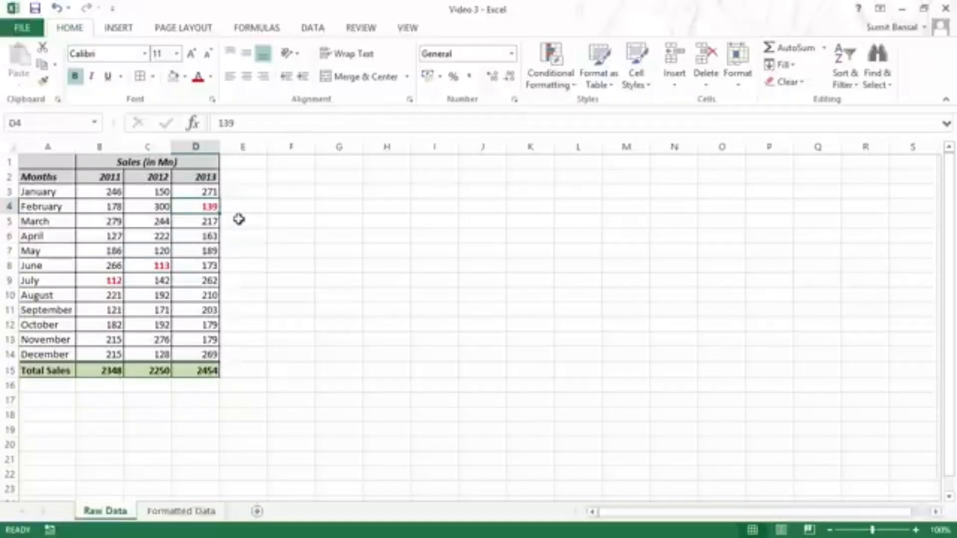
Compare the table with the Formatted Data sheet and hide the gridlines on the Raw Data sheet.
left_click(183, 516)
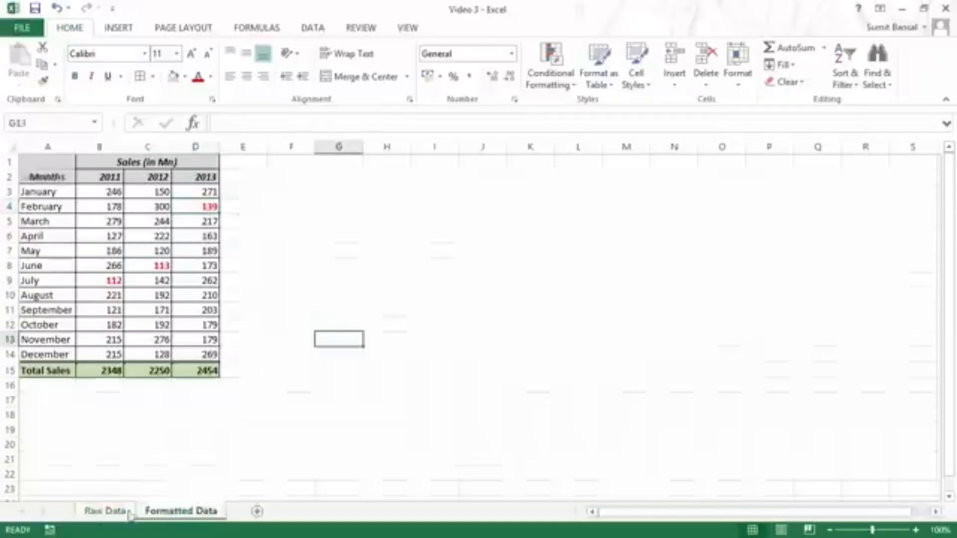
left_click(113, 512)
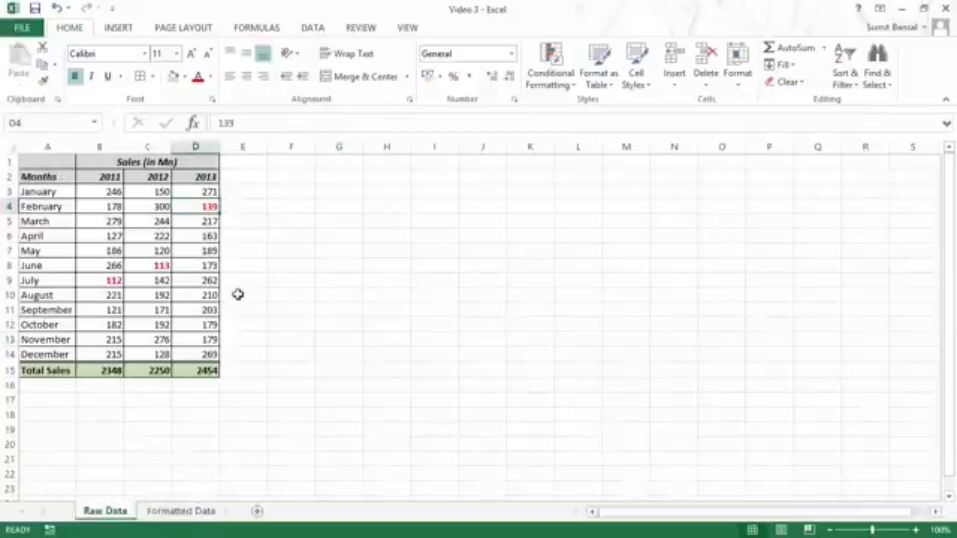
left_click(243, 167)
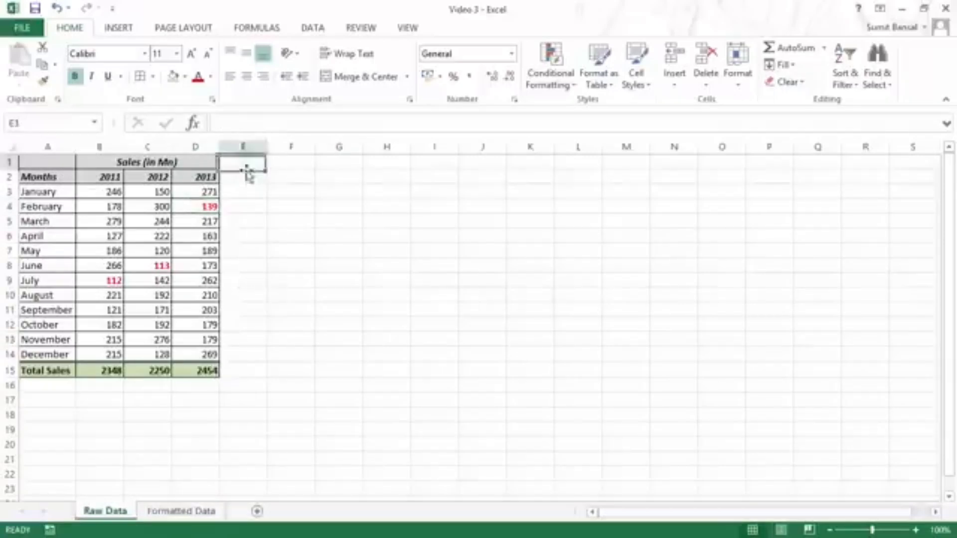
left_click(408, 28)
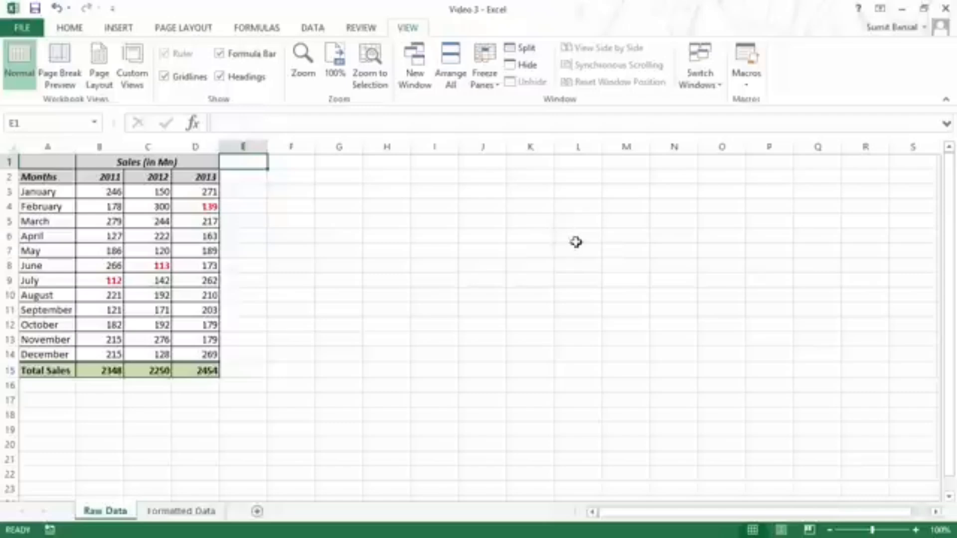
left_click(165, 77)
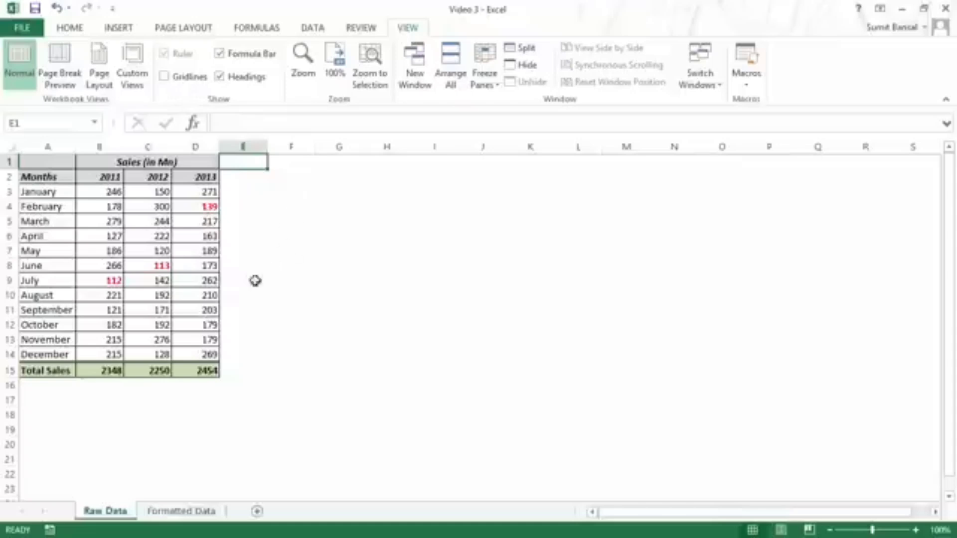
left_click(297, 372)
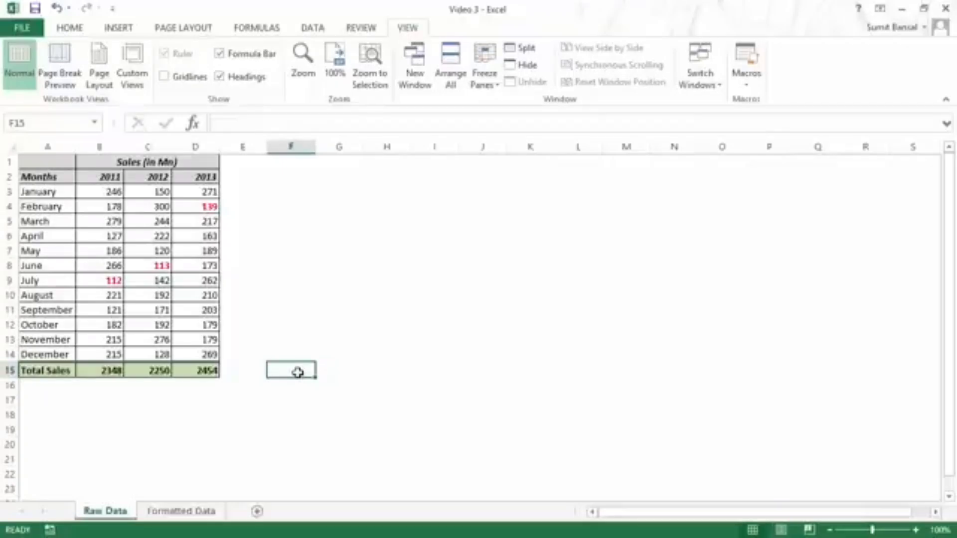
Fill the empty cell F3 with yellow and copy its formatting to I3 with Format Painter.
left_click(69, 27)
left_click(50, 173)
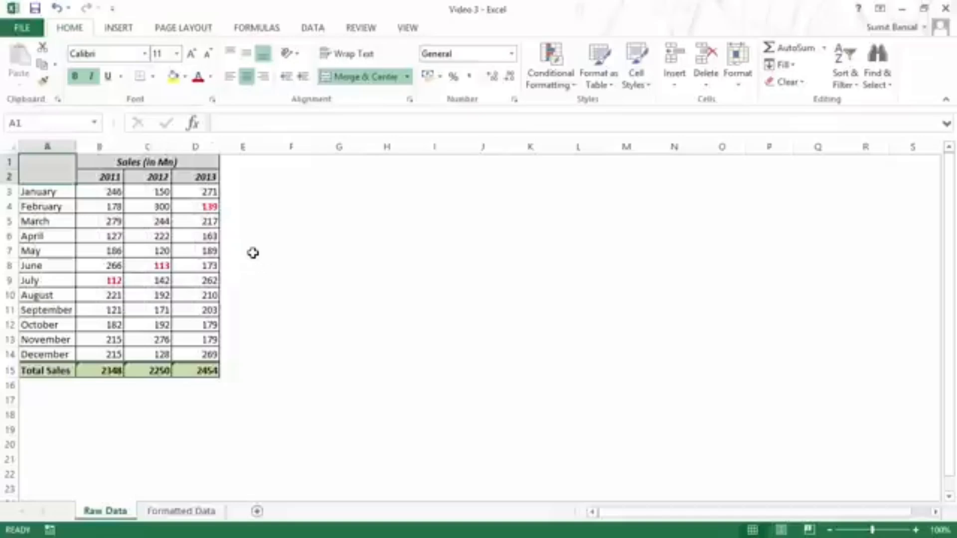
left_click(293, 192)
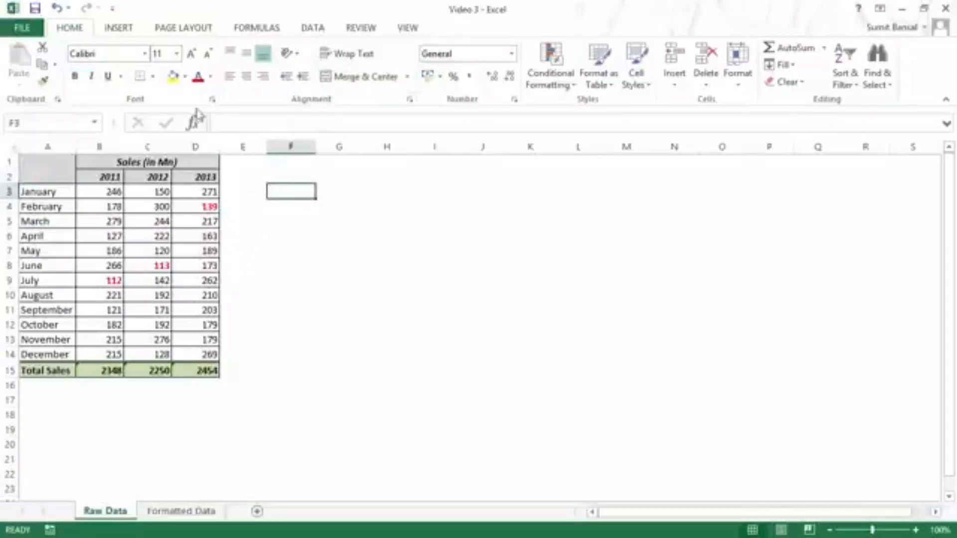
left_click(173, 76)
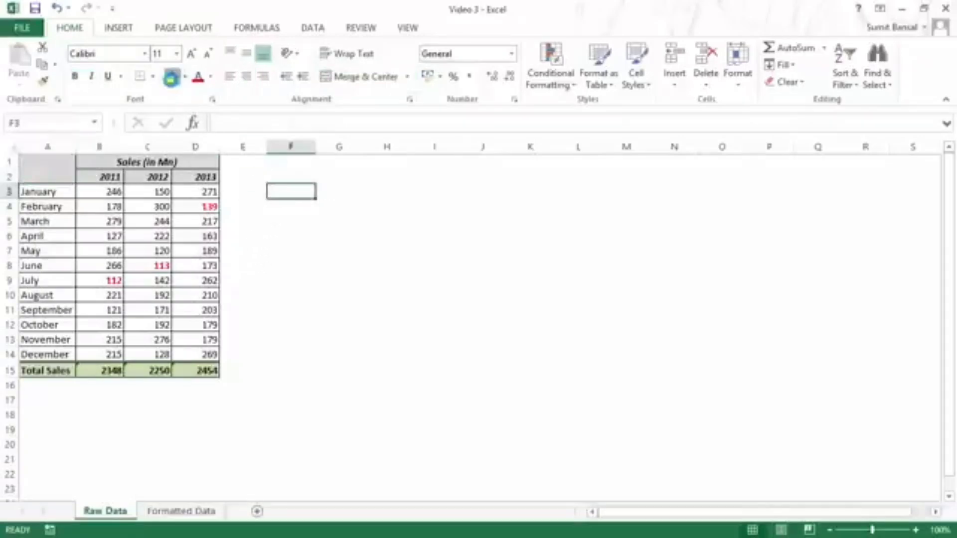
left_click(322, 233)
left_click(296, 192)
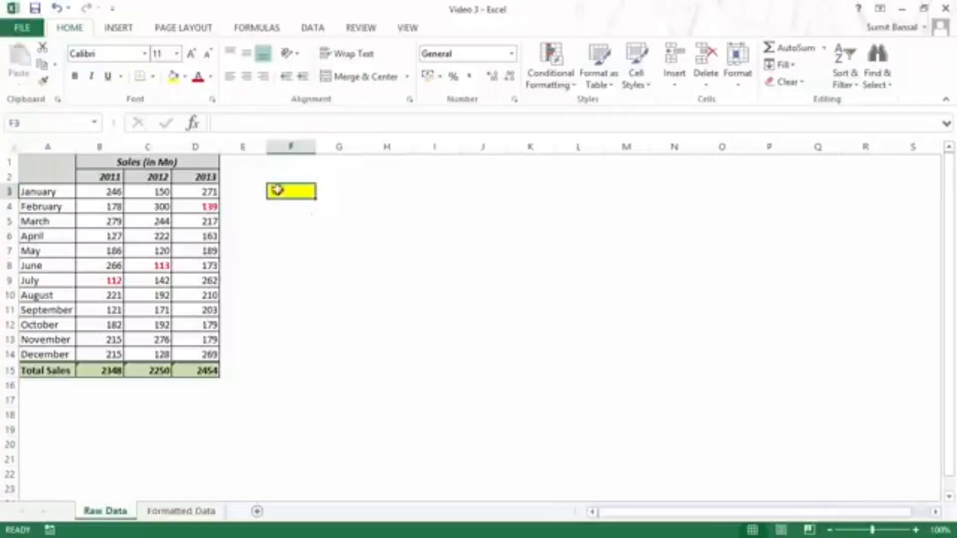
left_click(43, 80)
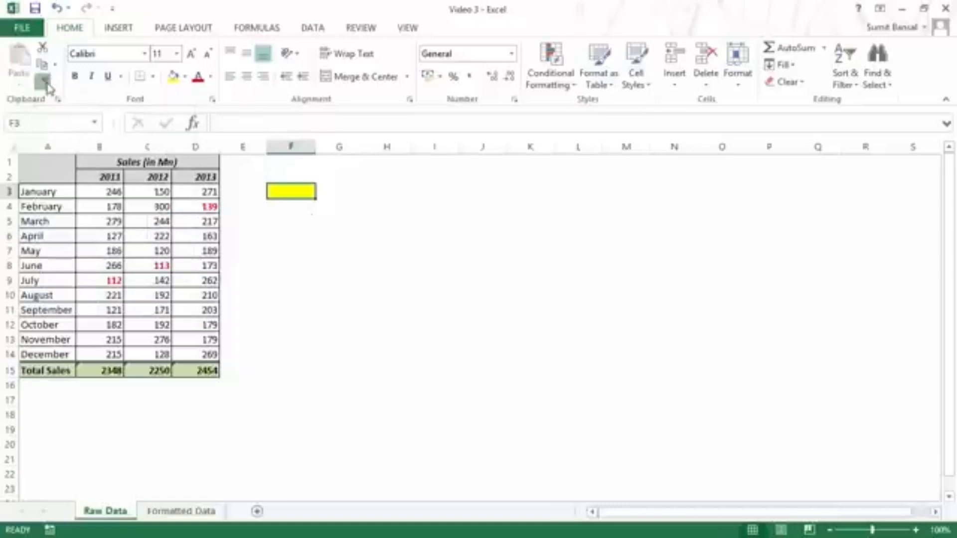
left_click(436, 190)
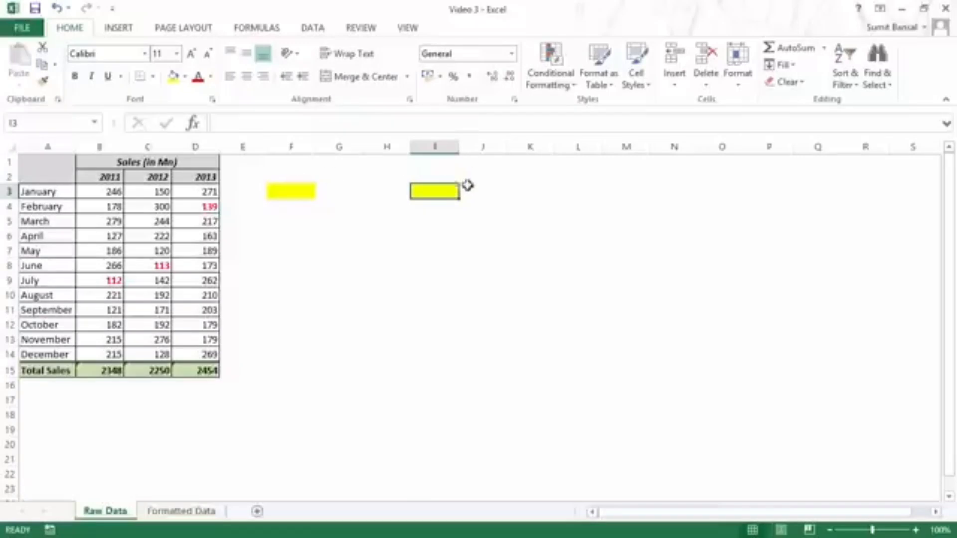
Apply all borders to cell F3 and enter a person's full name in it.
left_click(298, 188)
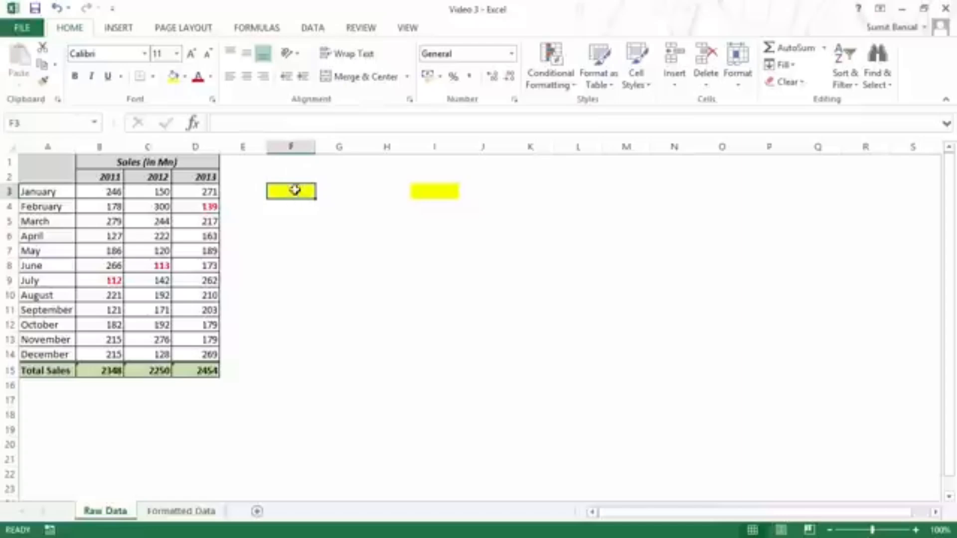
left_click(153, 76)
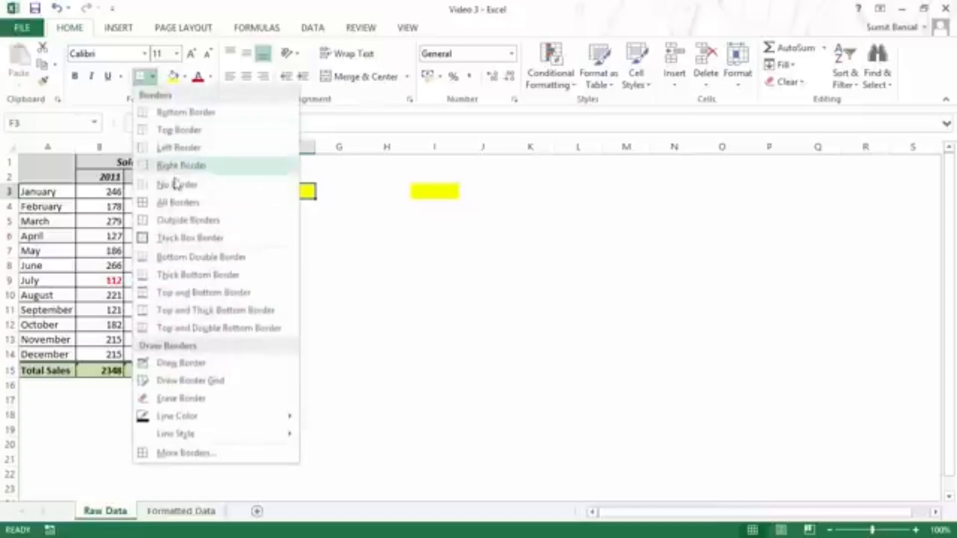
left_click(173, 205)
double_click(283, 193)
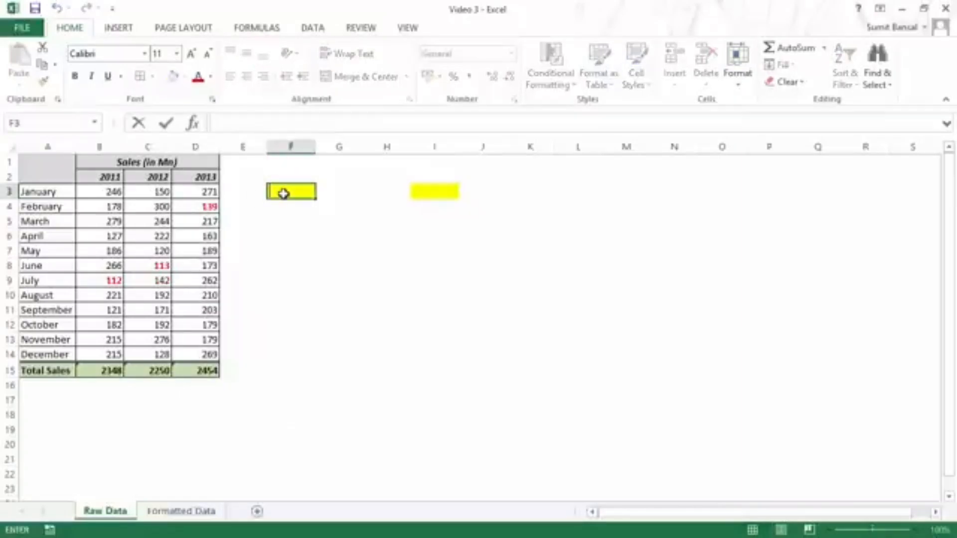
type("Sumit")
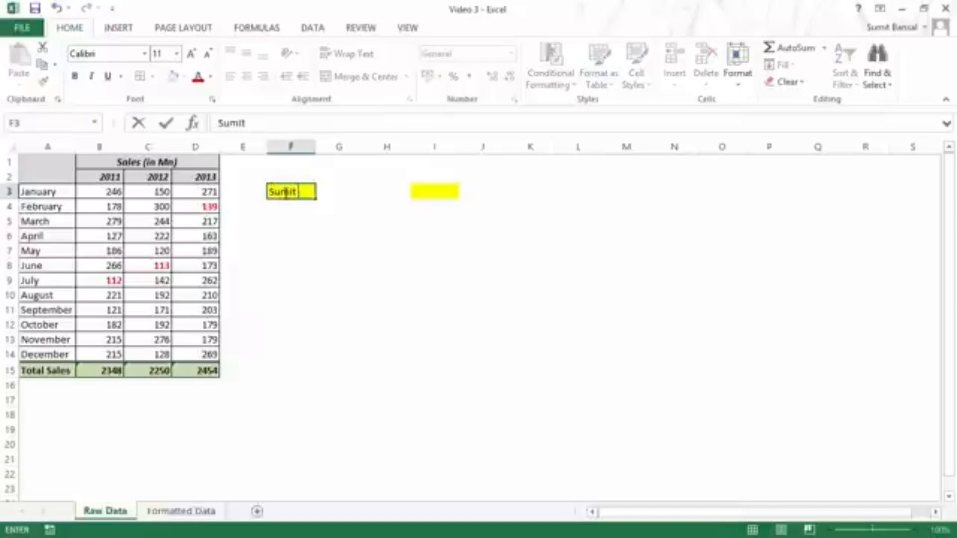
type(" Bansal")
key("ctrl+Return")
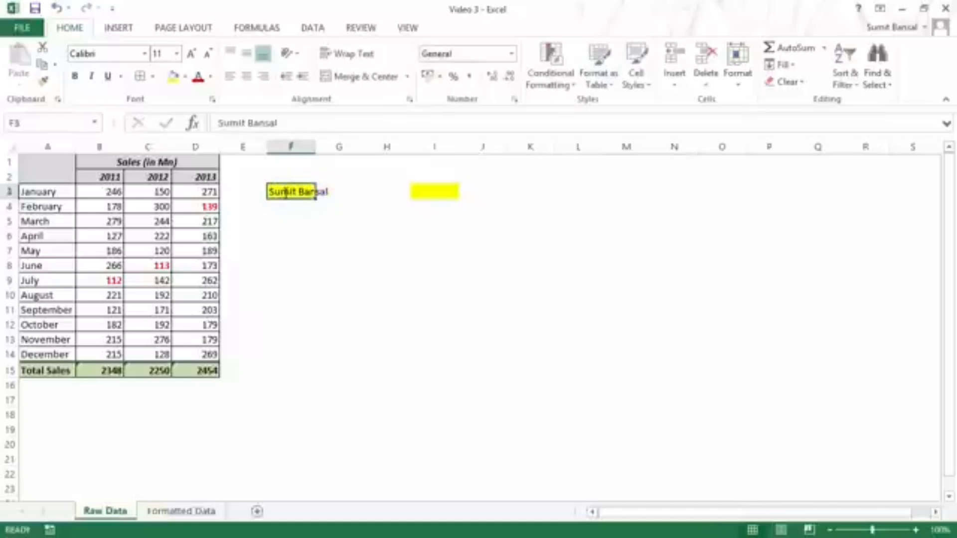
Change the font color of the name in F3 to dark orange.
left_click(211, 76)
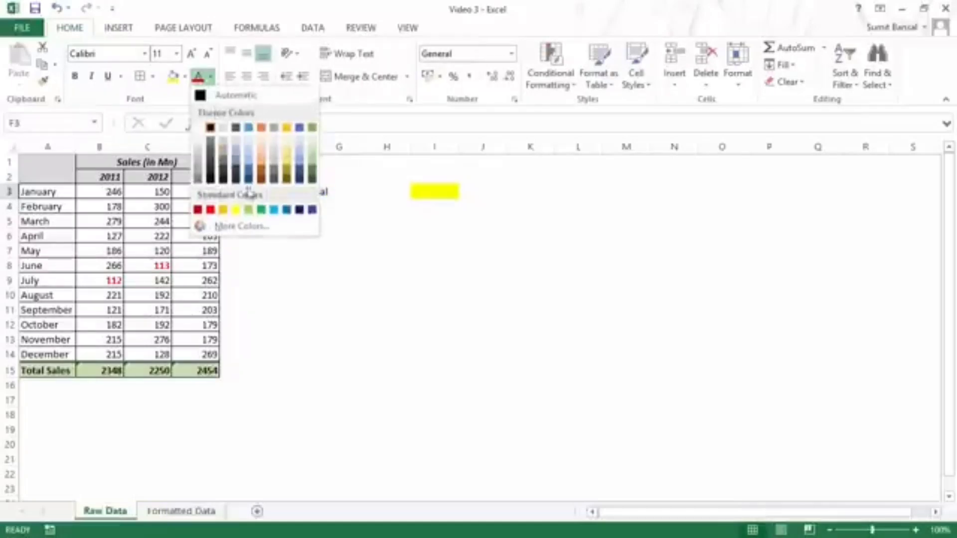
left_click(263, 177)
left_click(352, 220)
left_click(299, 192)
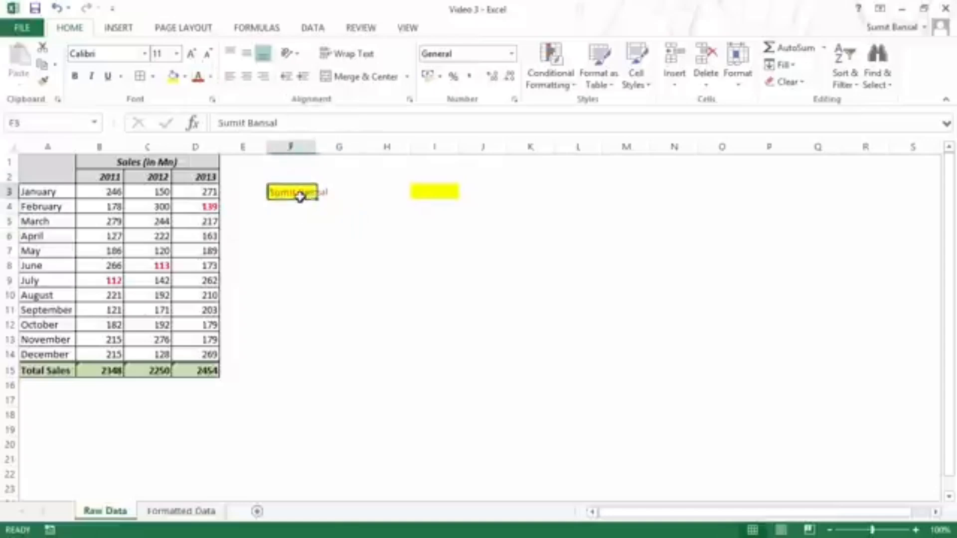
Copy the formatting of cell F3 to cell I4 with Format Painter.
left_click(43, 80)
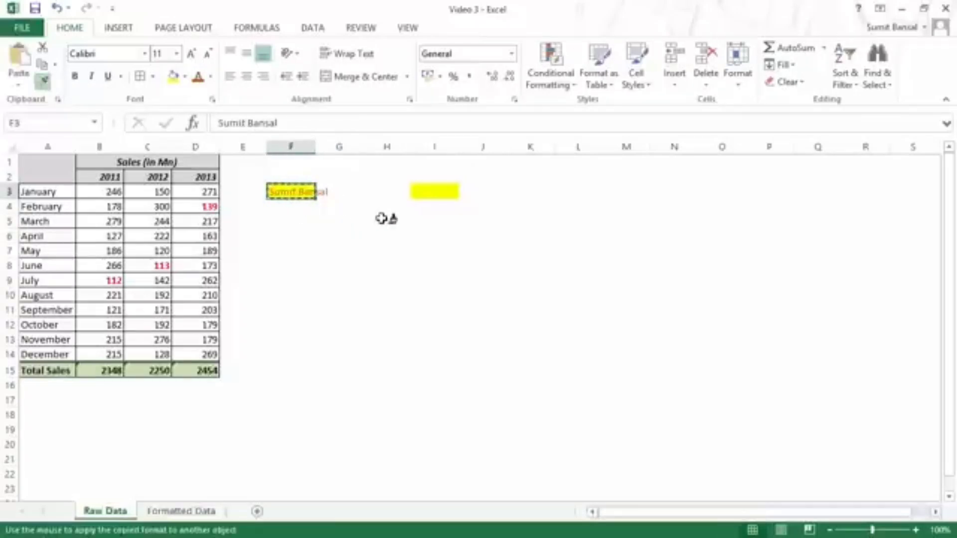
left_click(432, 208)
left_click(479, 252)
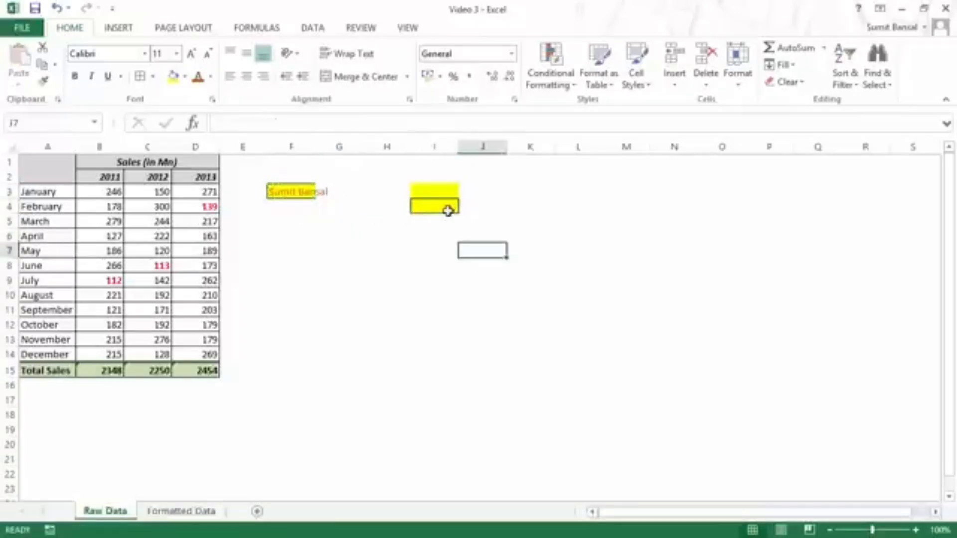
Enter the same person's full name from F3 in the newly formatted cell I4.
left_click(436, 210)
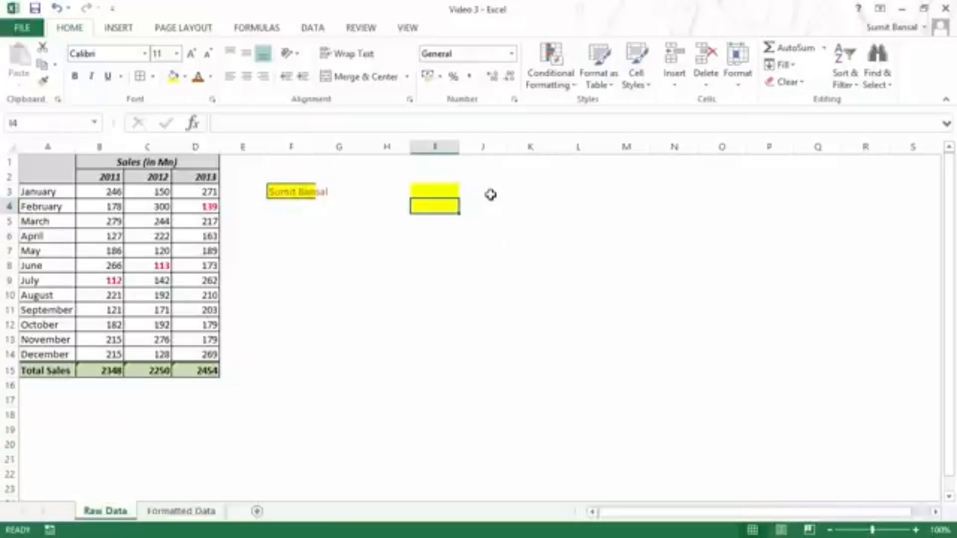
double_click(442, 208)
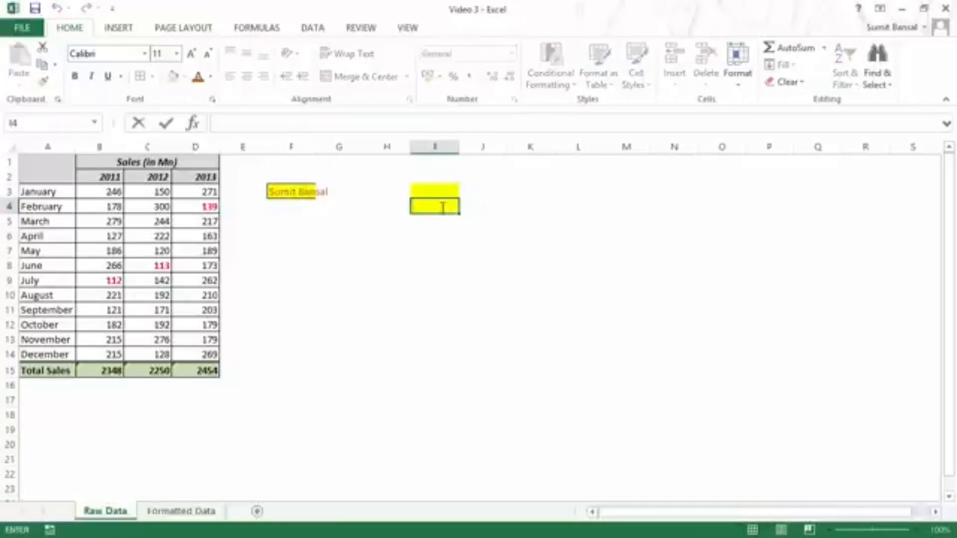
type("Sumit Bansal")
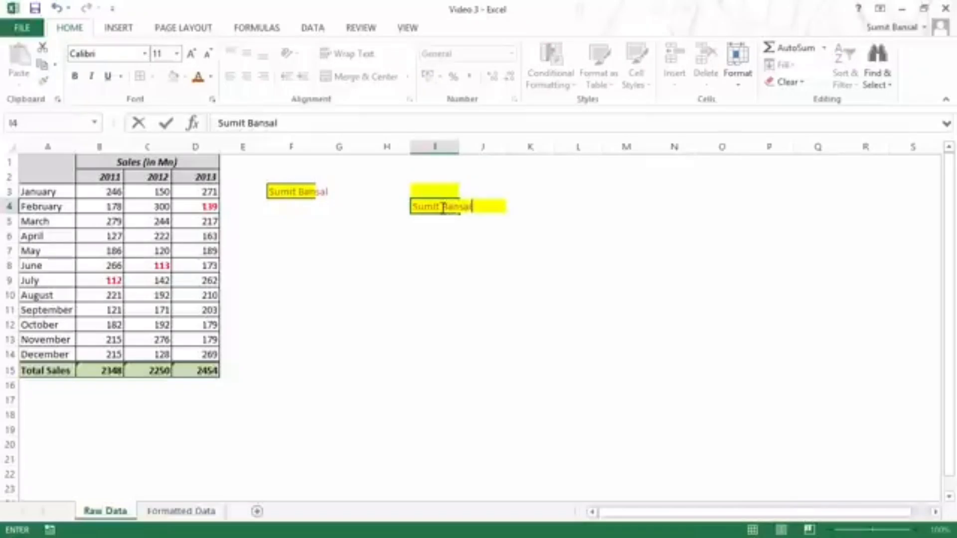
key("Return")
left_click(443, 206)
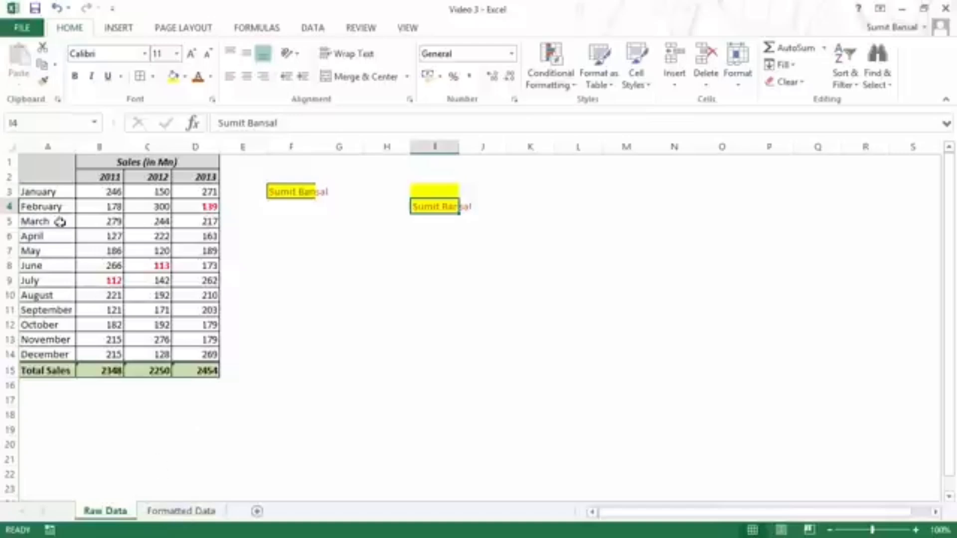
Clear only the formats from the sales table A1:D15 on the Raw Data sheet.
left_click(184, 512)
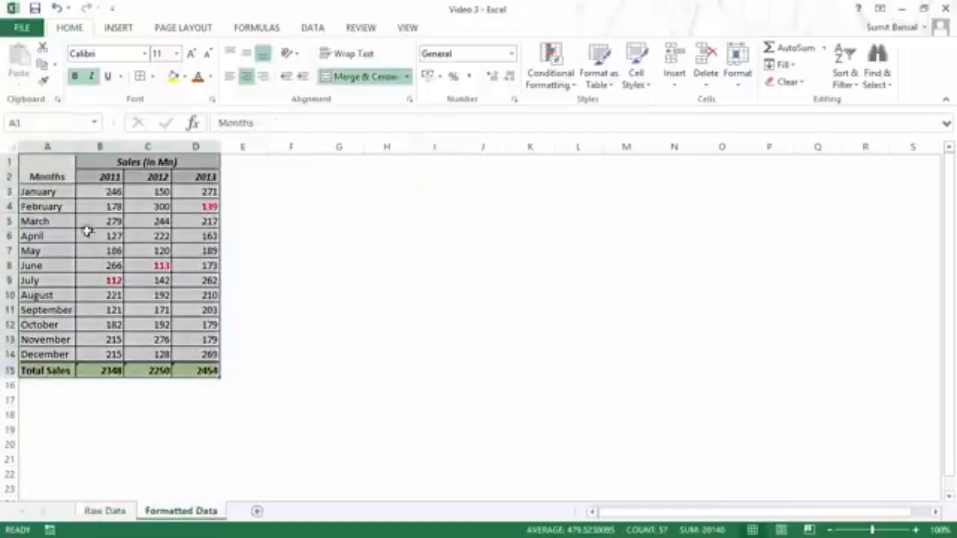
left_click(131, 508)
left_click_drag(32, 162, 192, 365)
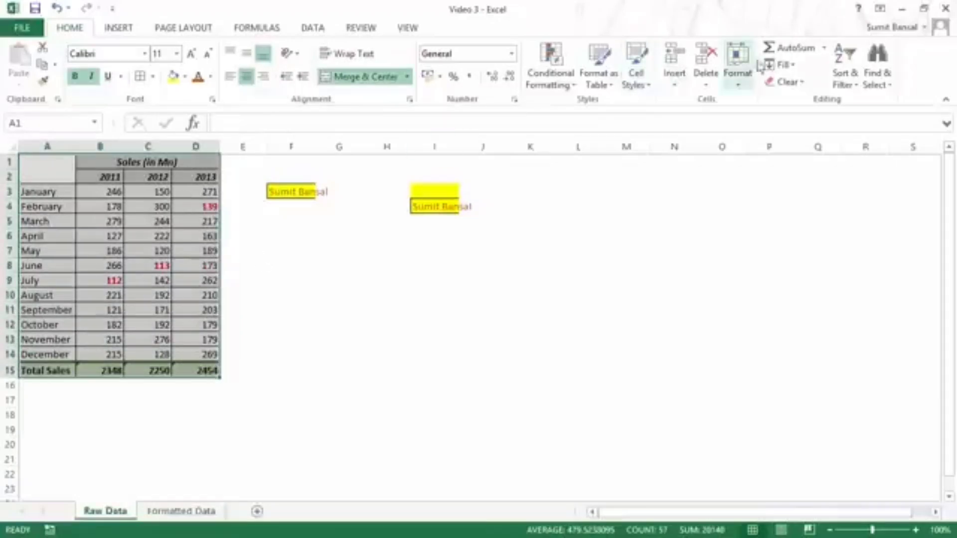
left_click(786, 81)
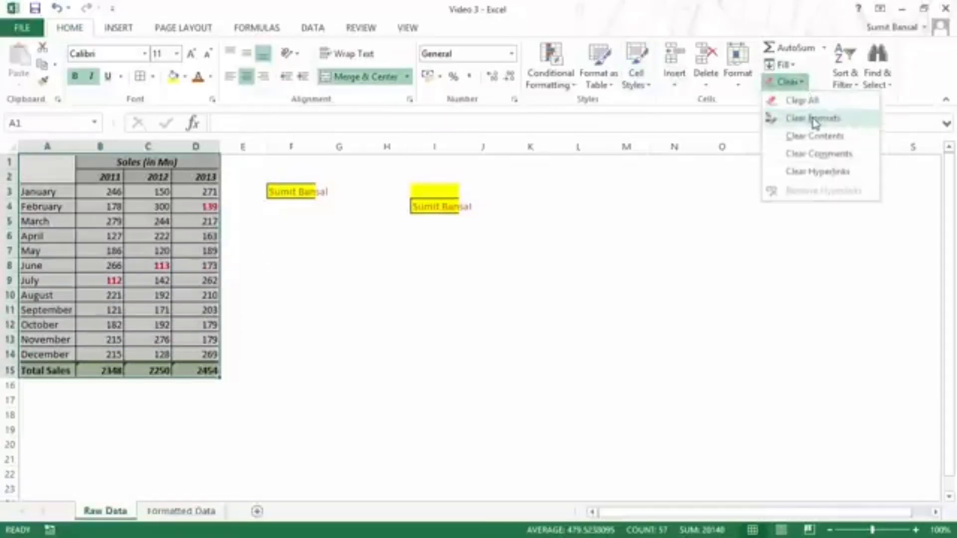
left_click(814, 122)
left_click_drag(515, 284, 520, 297)
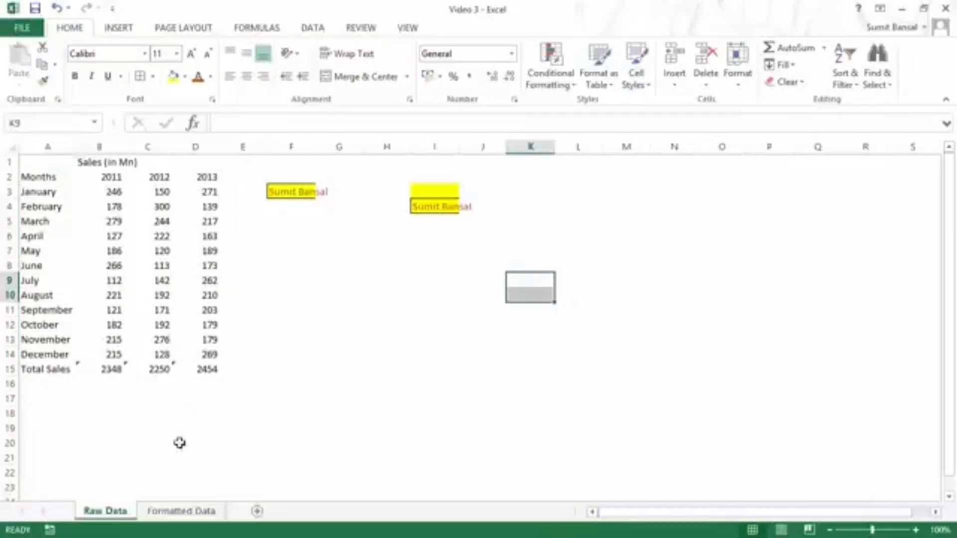
Copy the formatting of table A1:D15 on the Formatted Data sheet to A1:D15 on Raw Data with Format Painter.
left_click(181, 511)
left_click(329, 355)
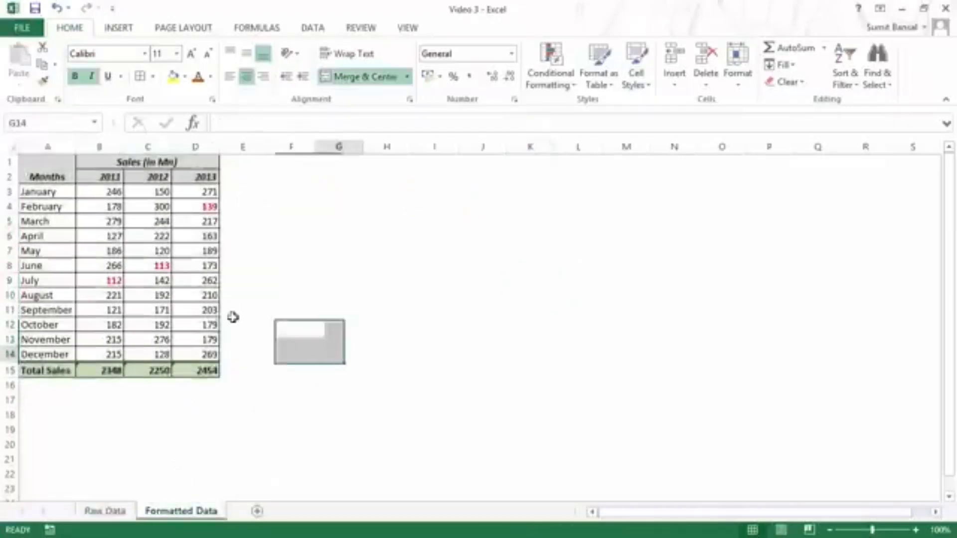
left_click_drag(41, 177, 188, 368)
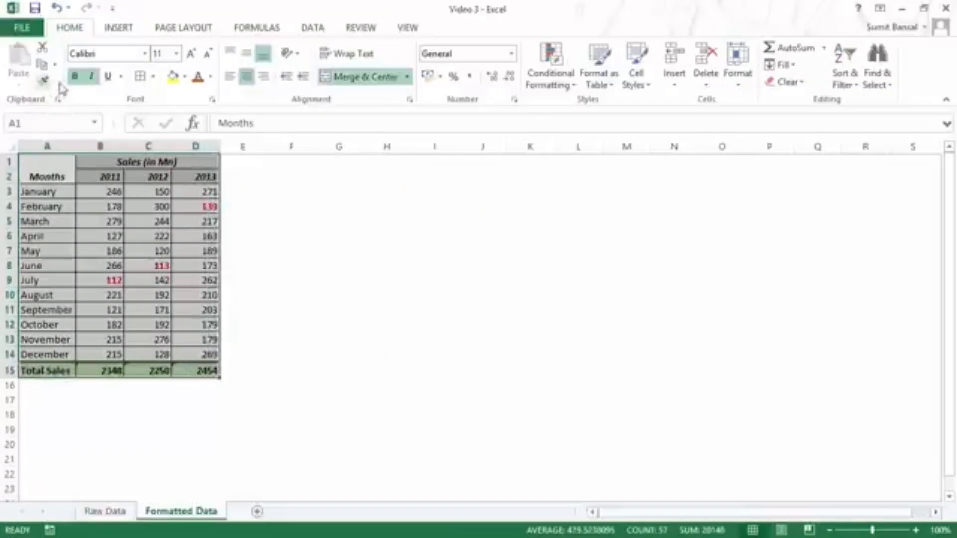
left_click(43, 80)
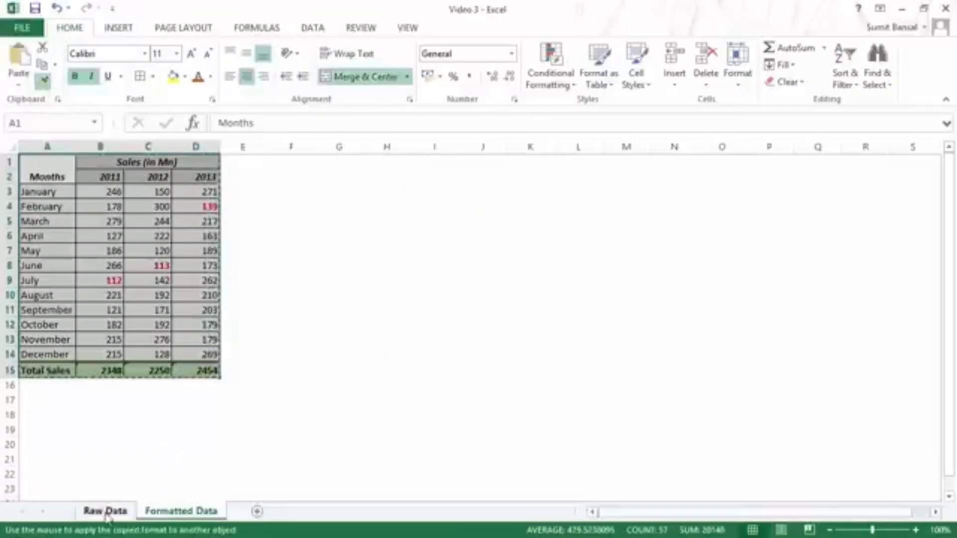
left_click(104, 511)
mouse_move(30, 166)
left_mouse_down()
mouse_move(38, 160)
mouse_move(199, 342)
mouse_move(202, 365)
left_mouse_up()
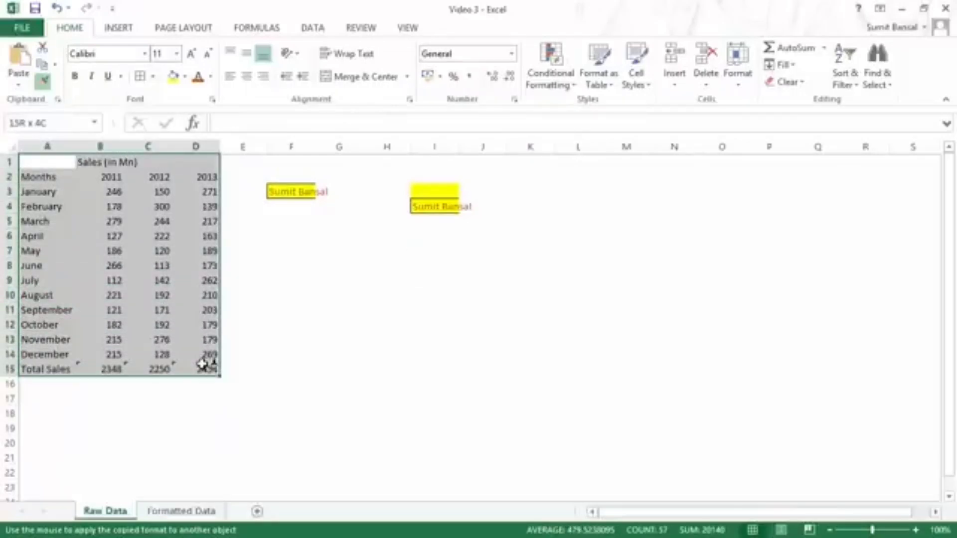
left_click_drag(202, 366, 204, 363)
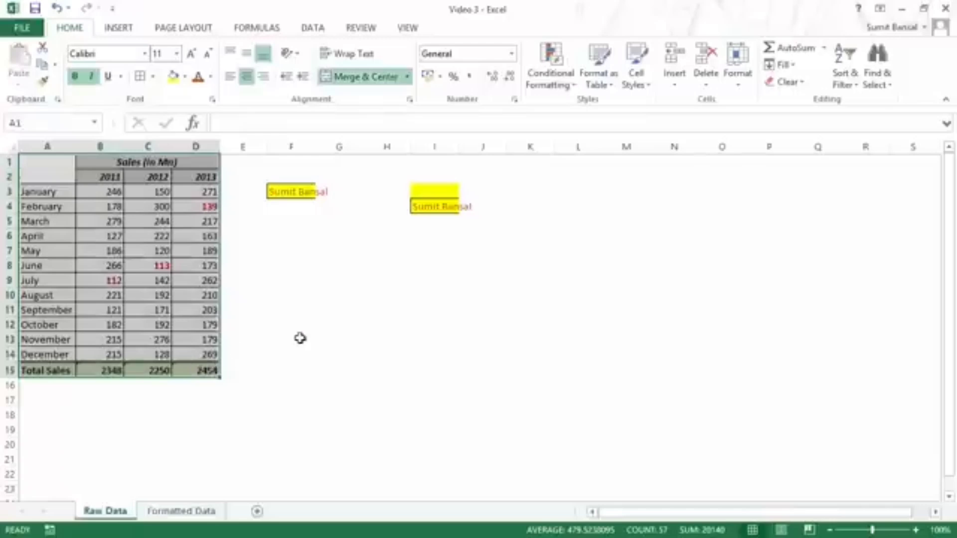
left_click(371, 311)
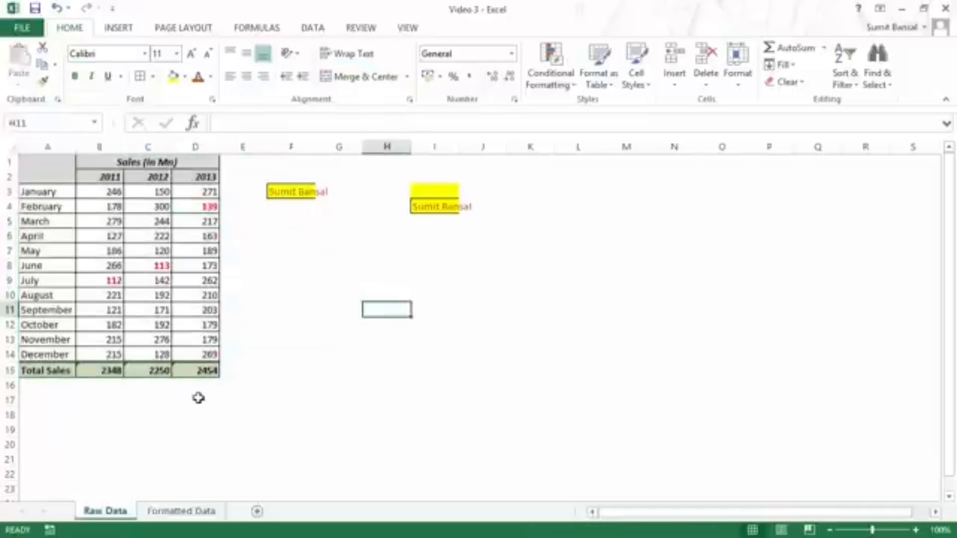
Compare the sales table on the Raw Data sheet with the one on the Formatted Data sheet.
left_click(171, 512)
left_click(124, 513)
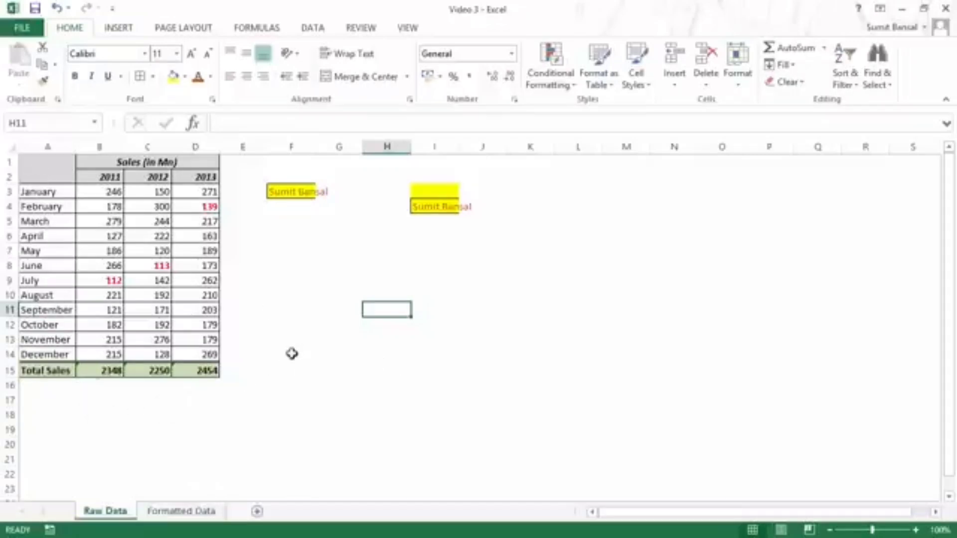
left_click(193, 512)
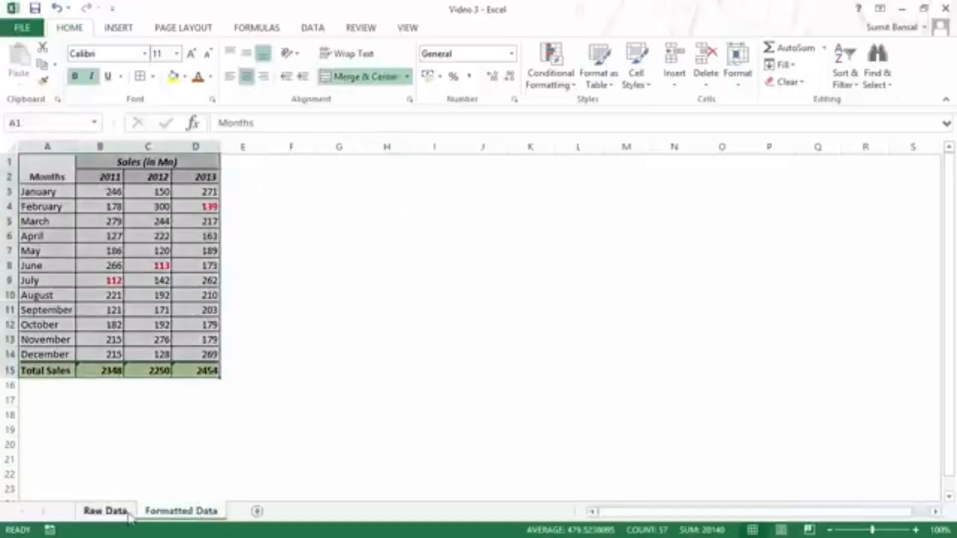
left_click(107, 512)
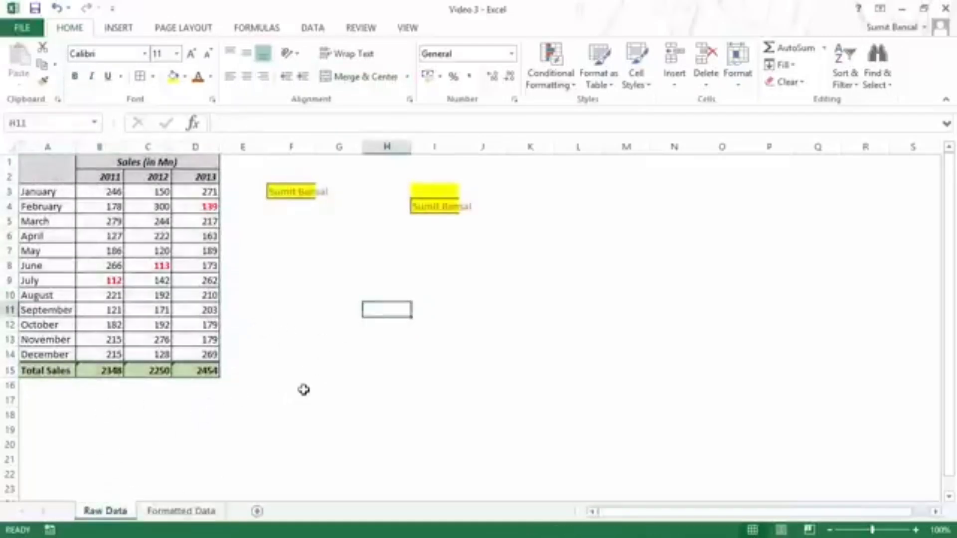
left_click(496, 322)
Copy the formatting of F3 to cells L3, L7, L14 and the range N3:Q10 in one locked Format Painter session.
left_click(293, 190)
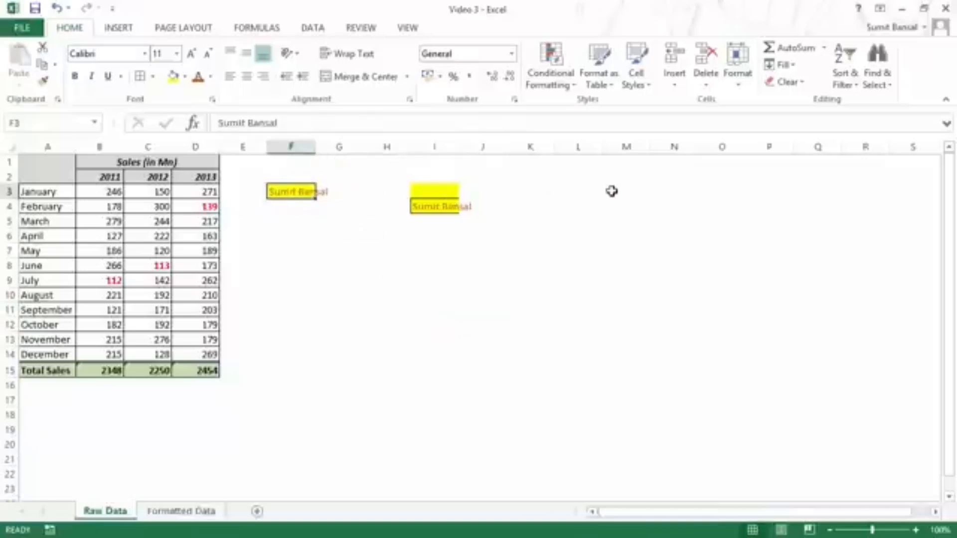
left_click(623, 181)
left_click(626, 224)
left_click(628, 310)
left_click(297, 190)
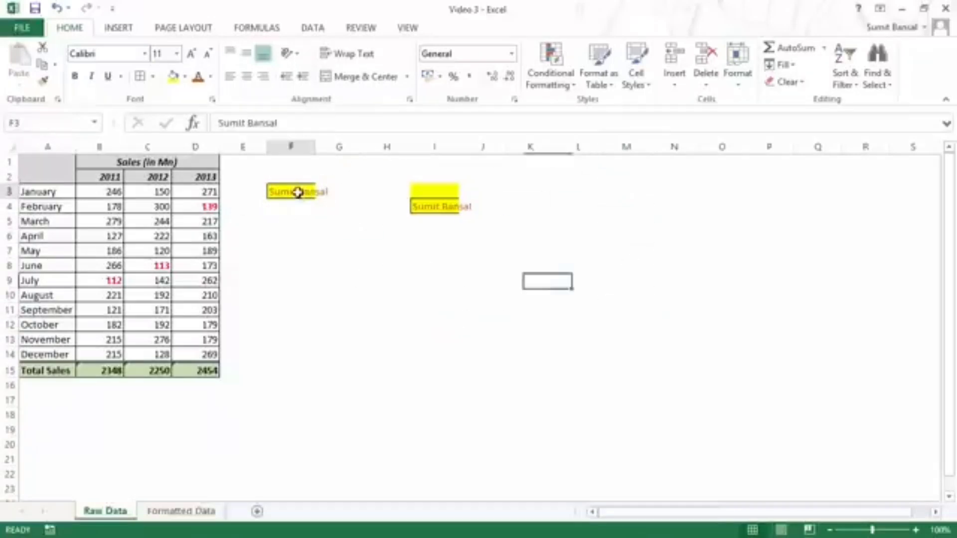
left_click(44, 81)
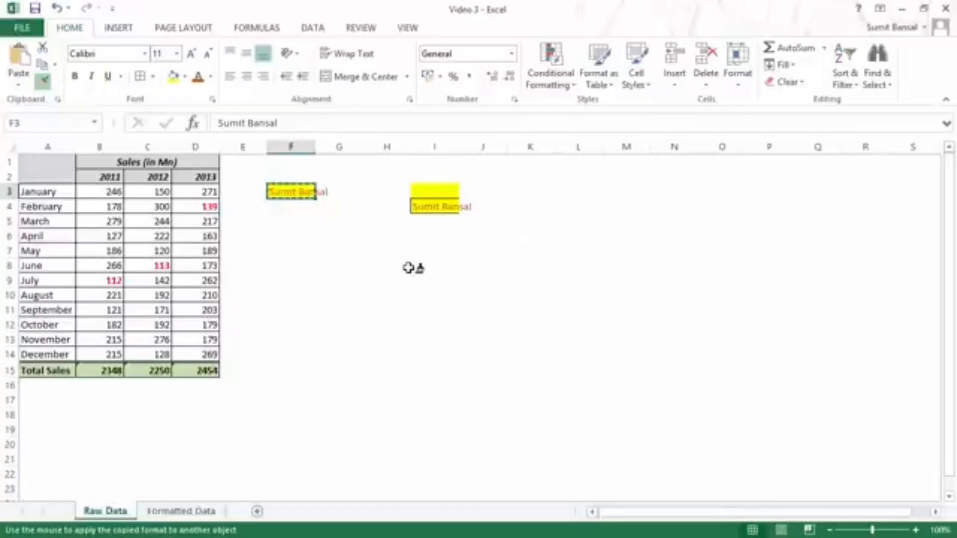
left_click(584, 191)
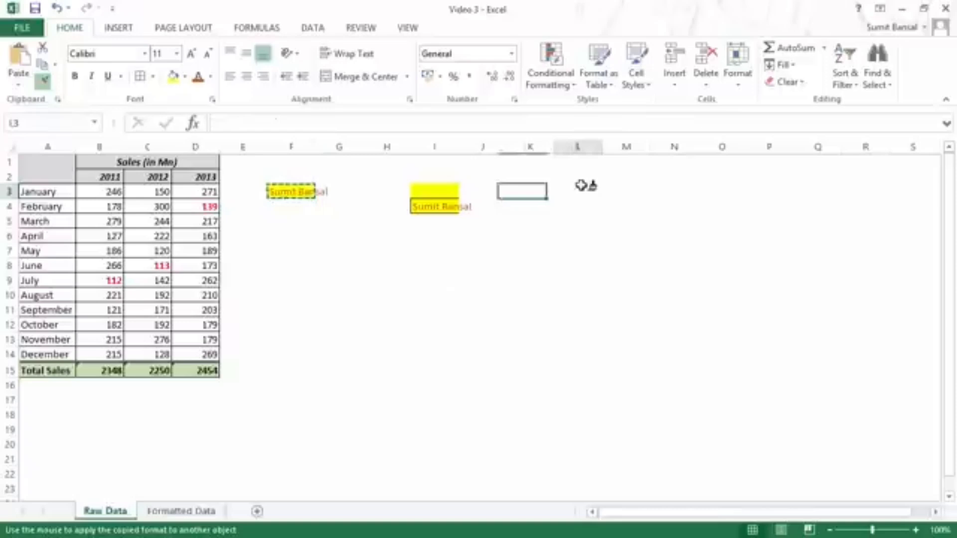
left_click(591, 250)
left_click(588, 354)
mouse_move(678, 192)
left_mouse_down()
mouse_move(705, 250)
mouse_move(820, 298)
left_mouse_up()
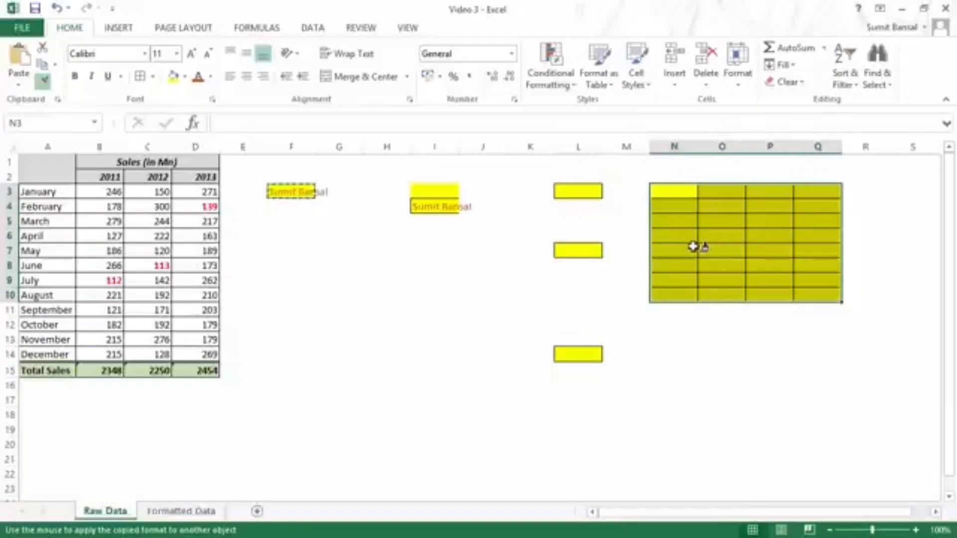
left_click(45, 86)
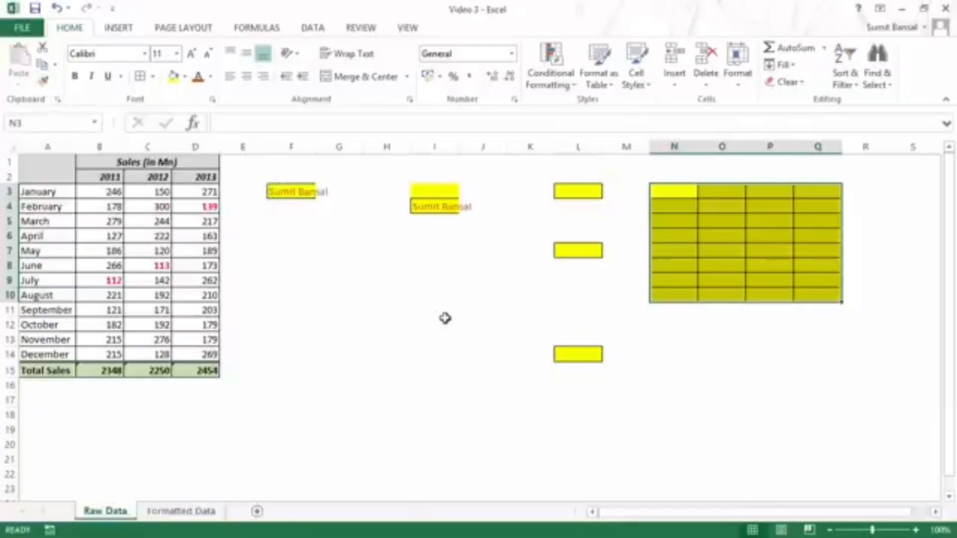